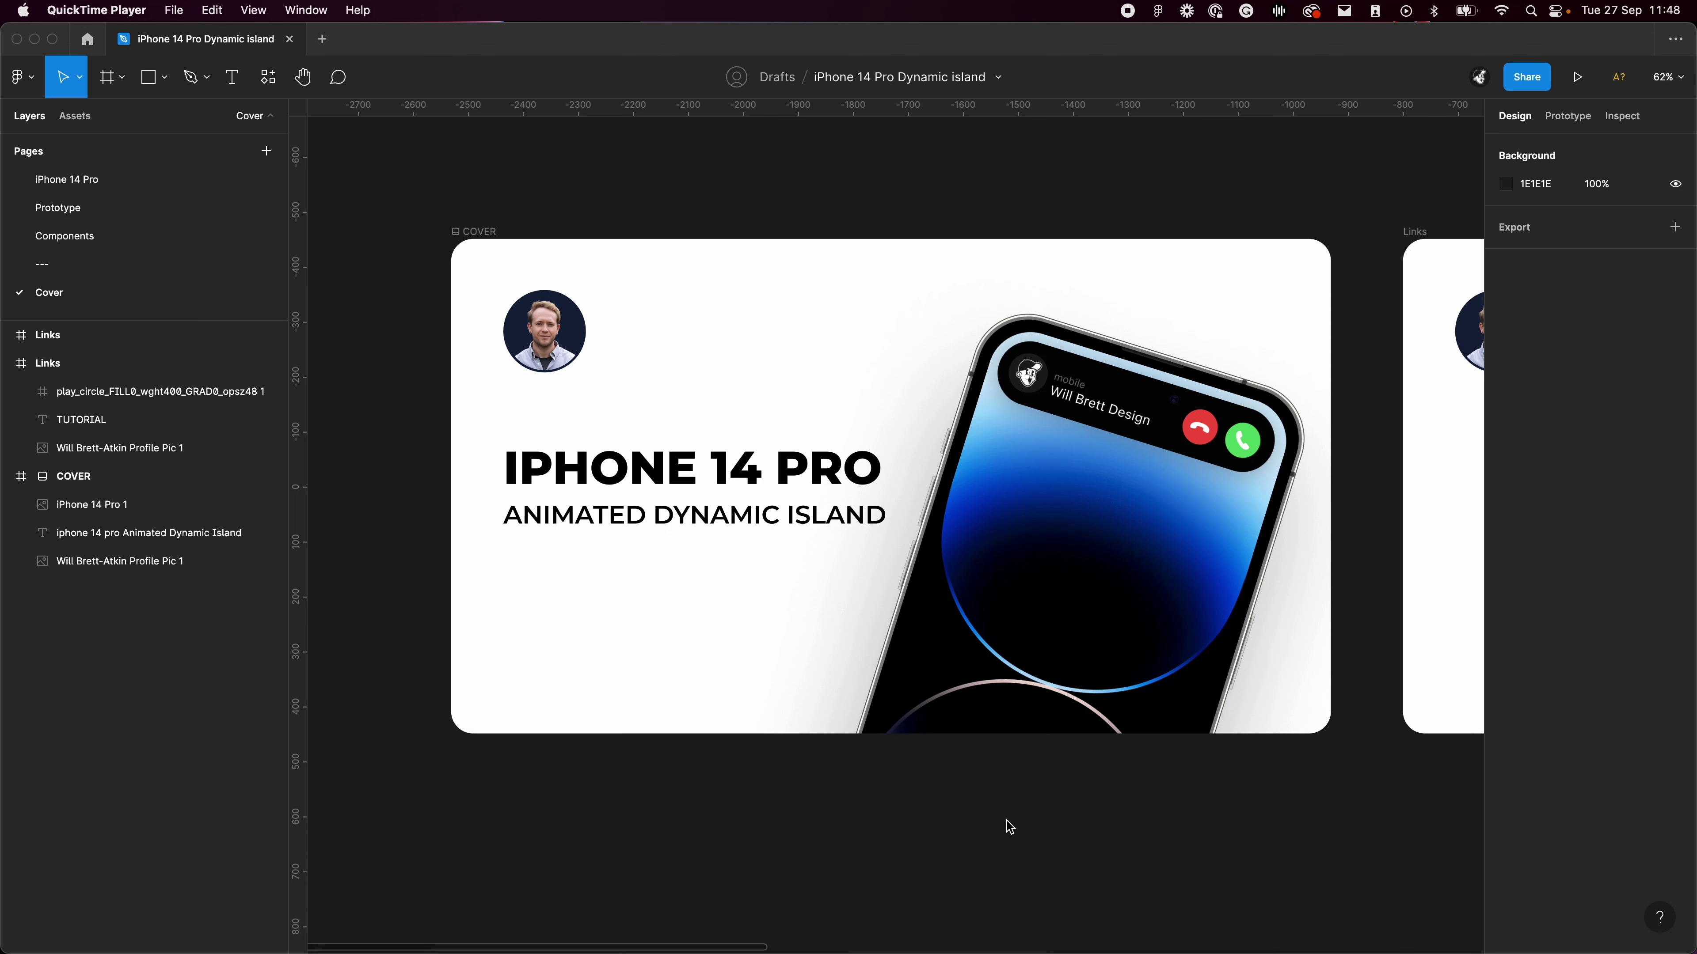
# Open the iPhone 14 Pro page and select its 1440×1200 frame and the phone instance inside it
pyautogui.click(97, 182)
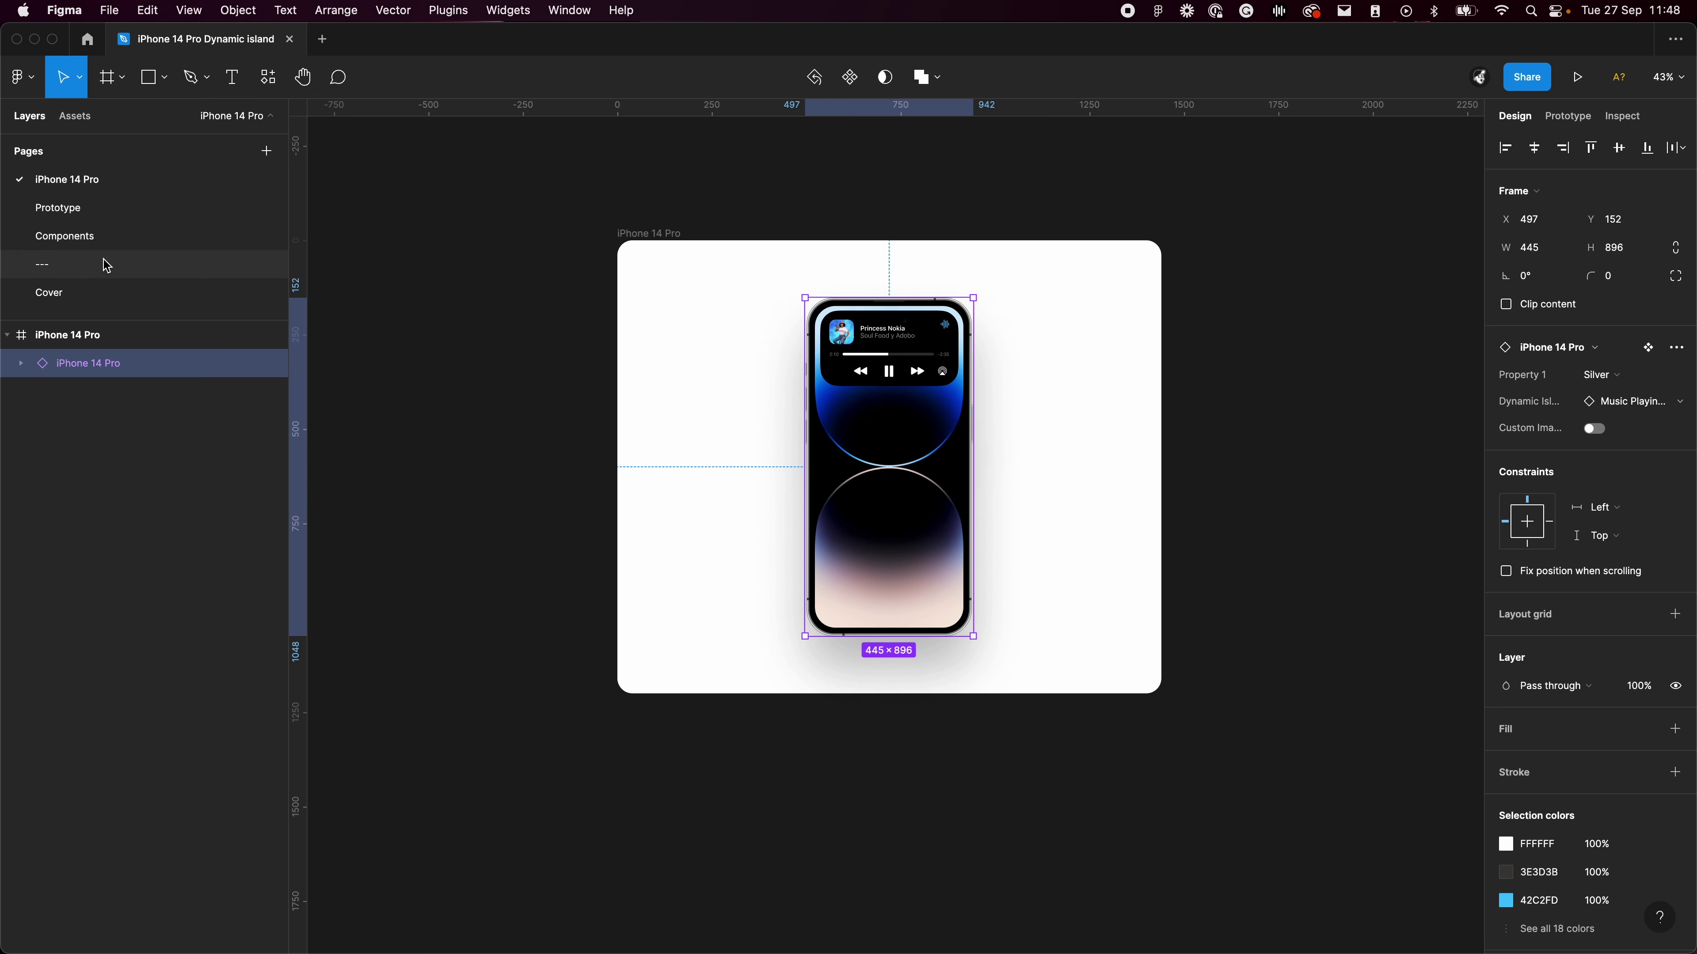
pyautogui.click(913, 839)
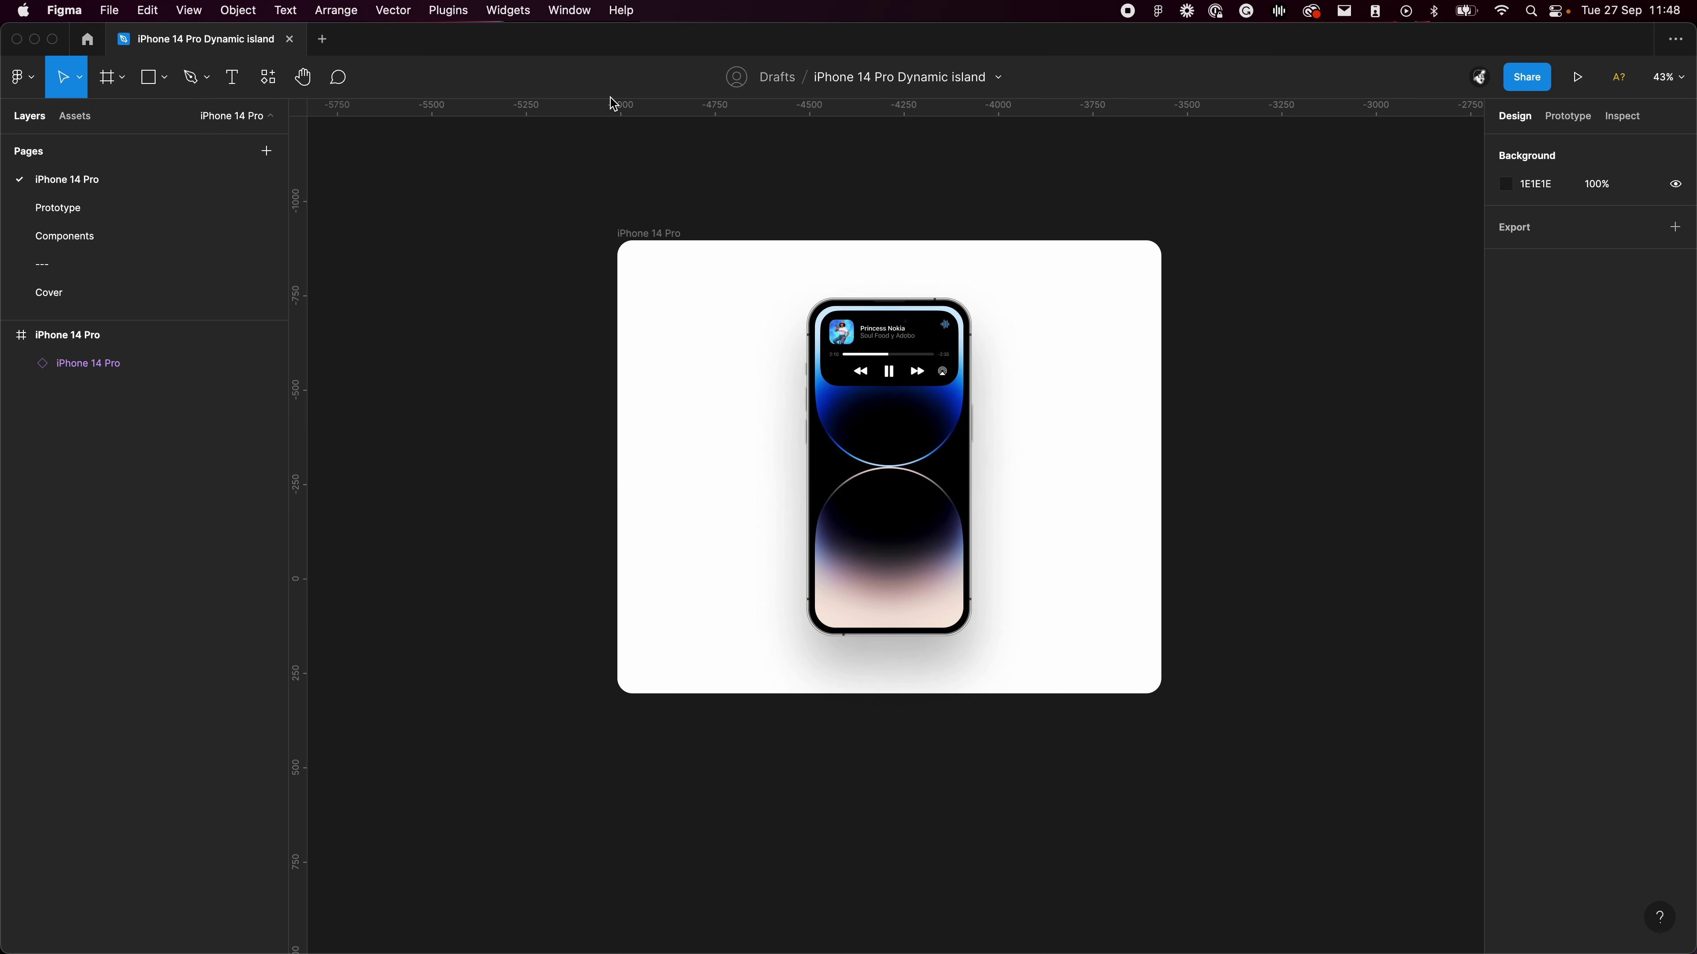
pyautogui.click(671, 234)
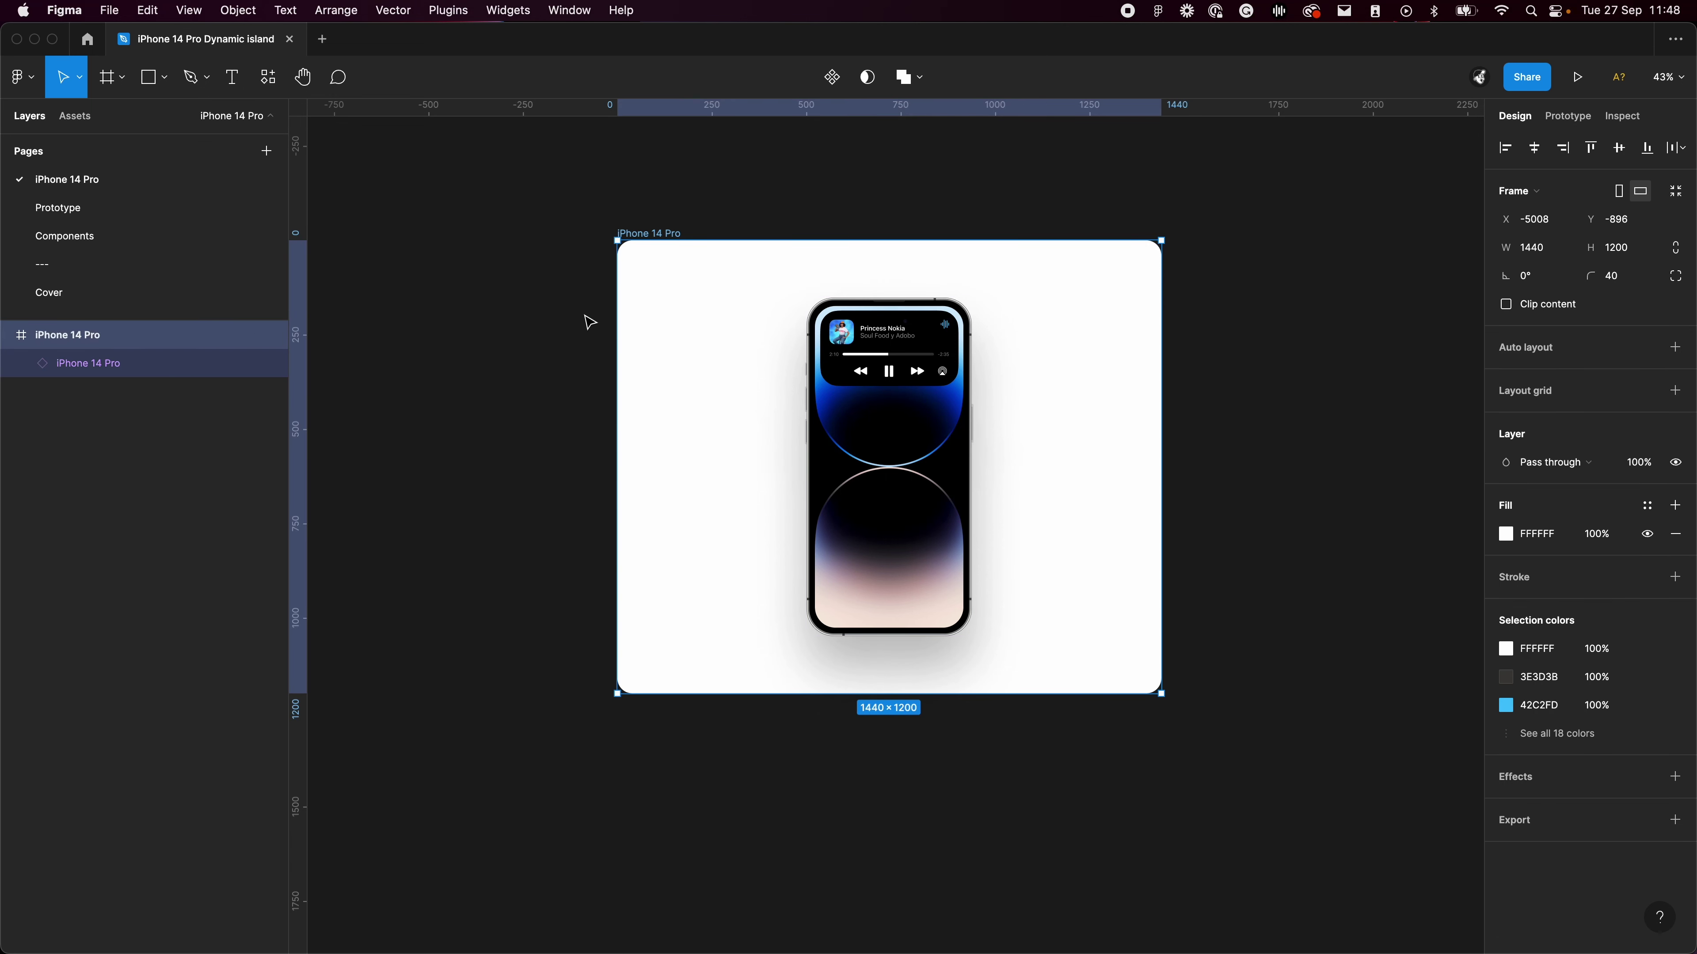
pyautogui.click(136, 365)
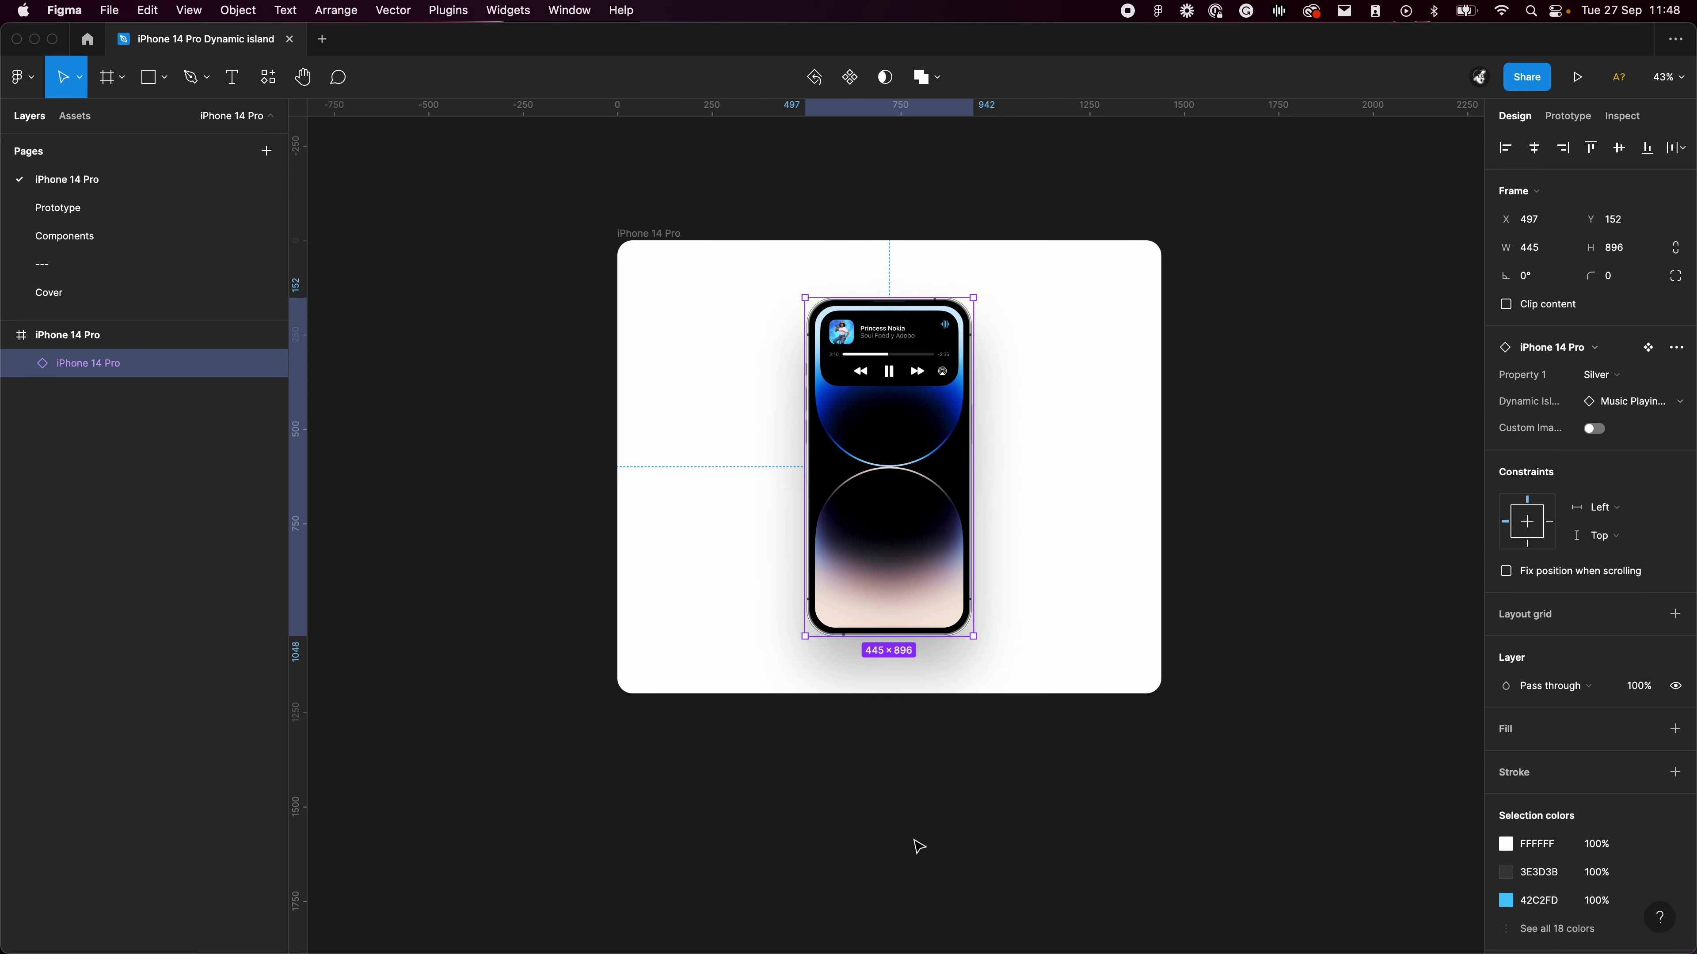
# Zoom in on the phone instance, reselect it, and re-centre the view on the frame
pyautogui.click(1146, 400)
pyautogui.scroll(2, 782, 453)
pyautogui.scroll(3, 895, 441)
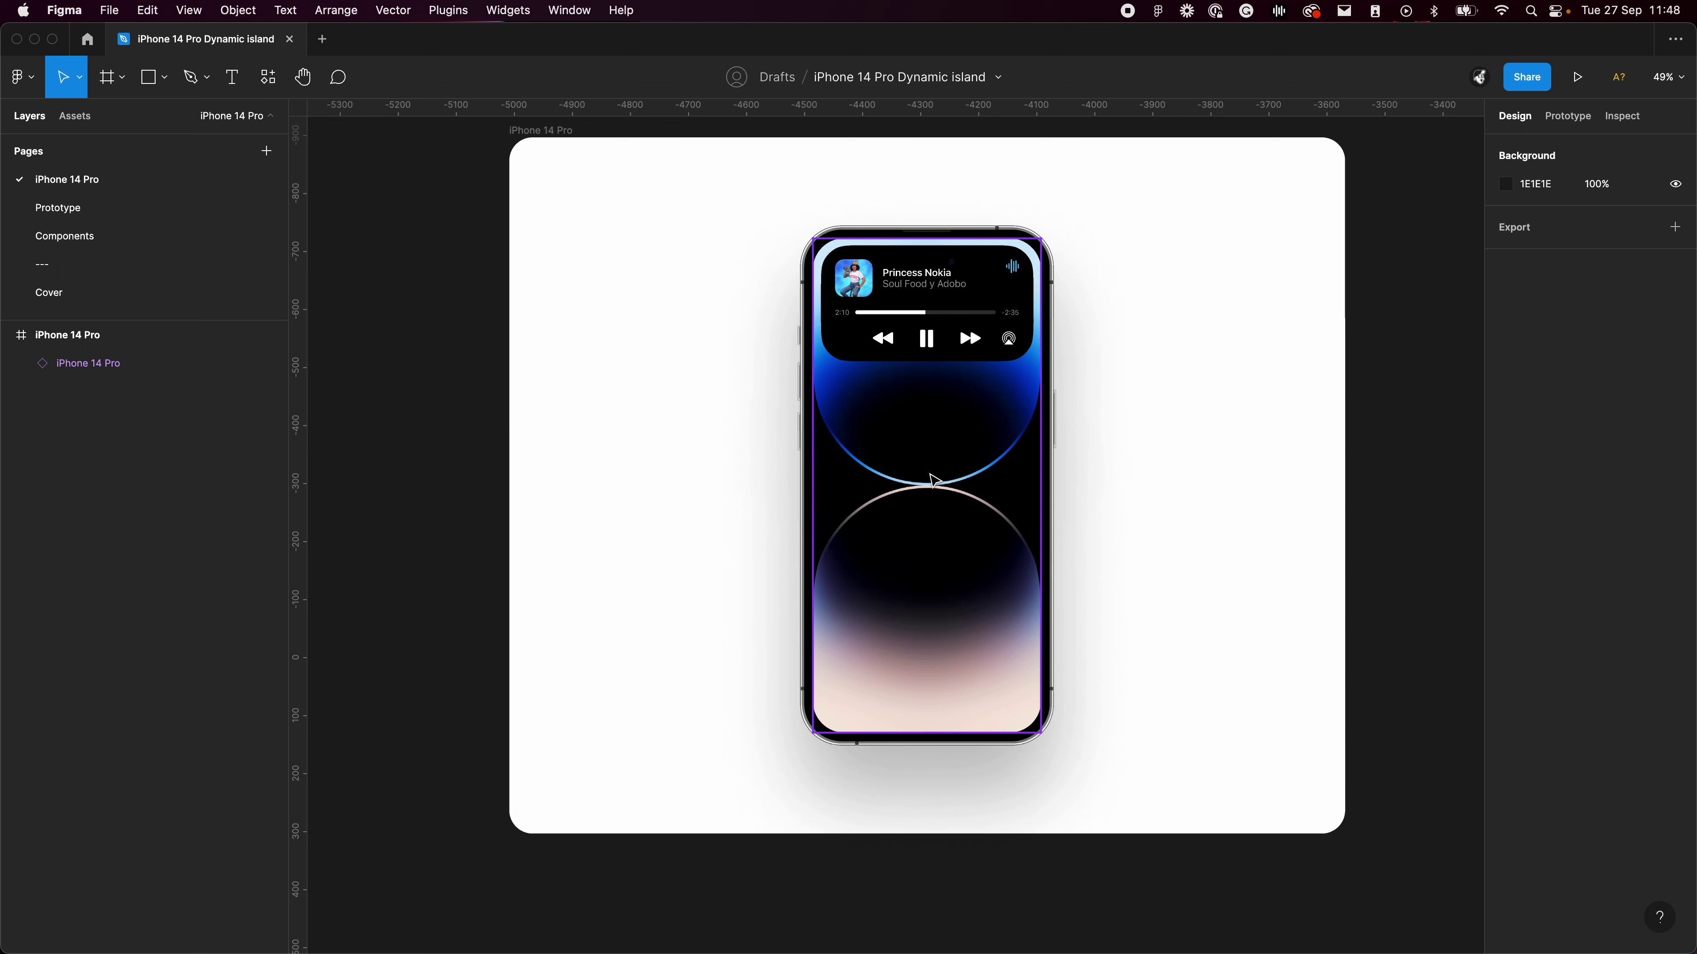
pyautogui.click(832, 323)
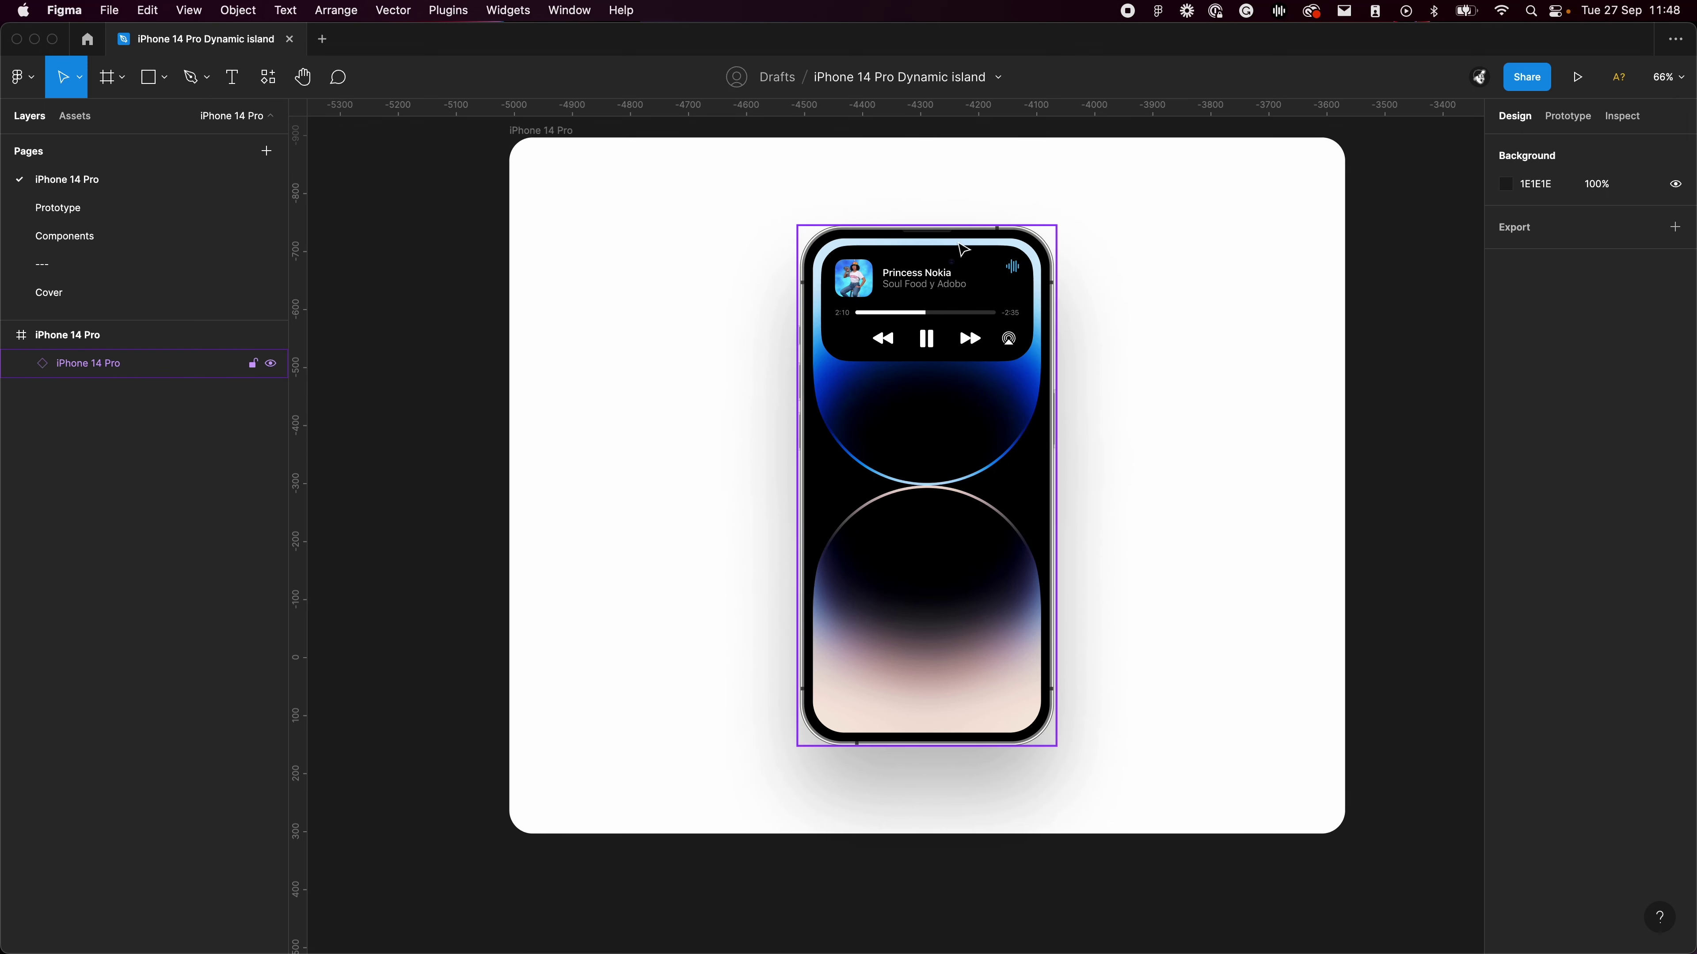
pyautogui.scroll(-2, 1163, 413)
pyautogui.moveTo(1313, 473); pyautogui.dragTo(1210, 455)
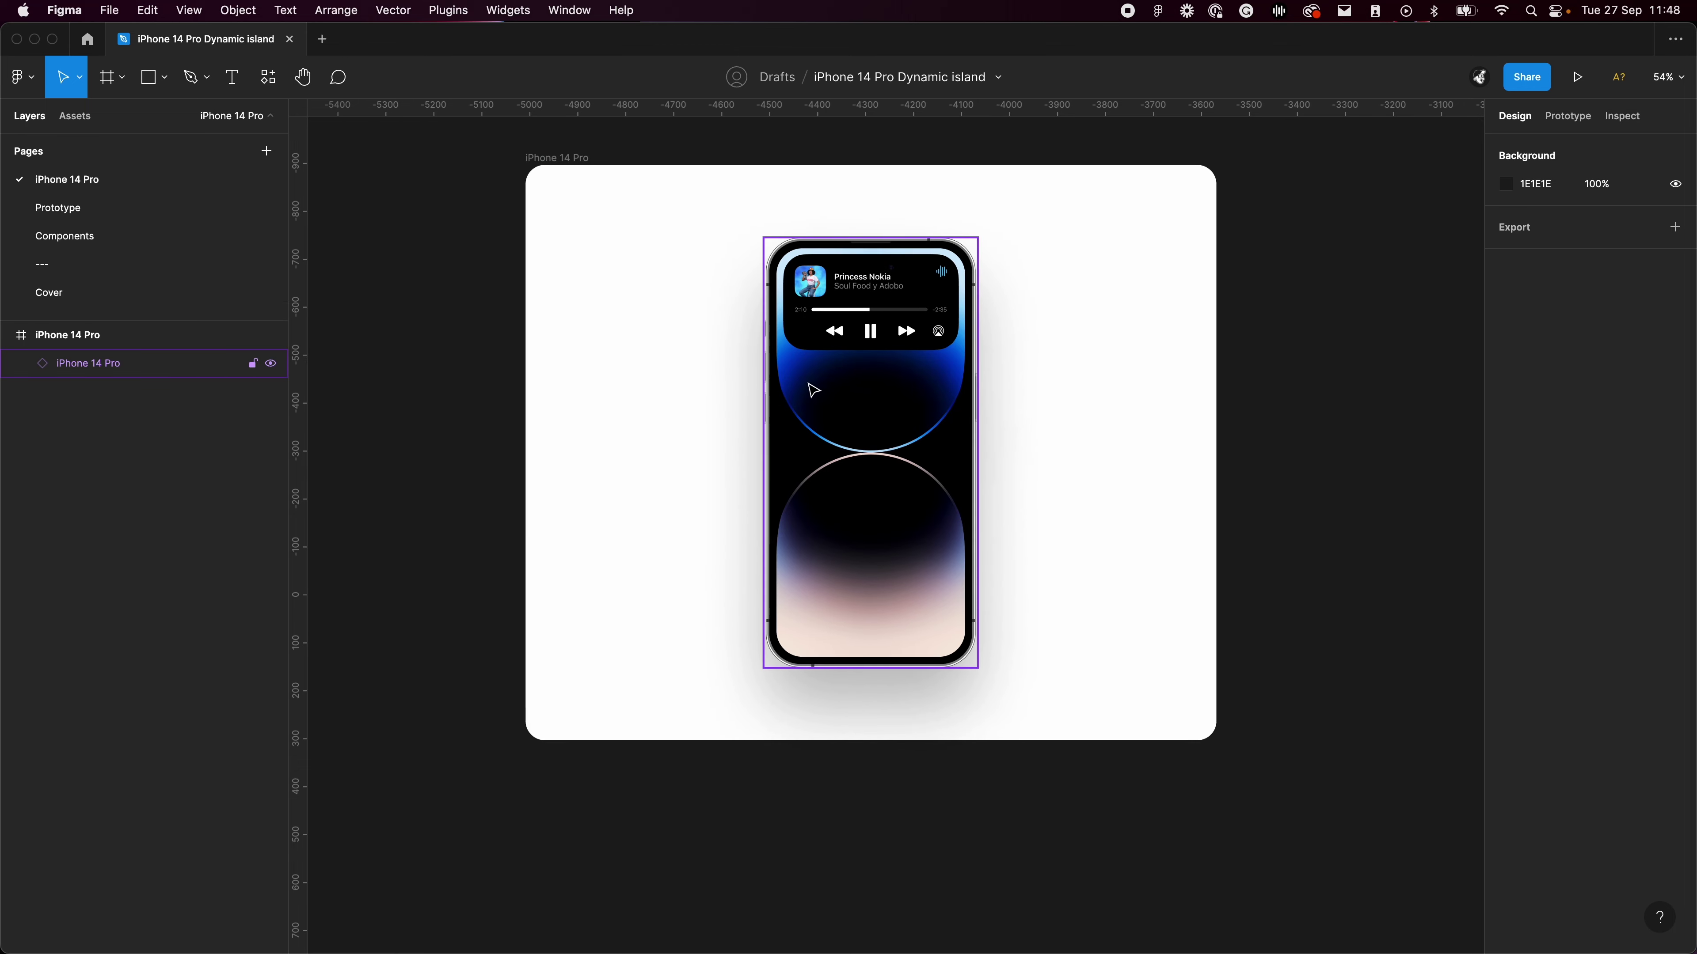
# Cycle the phone's Property 1 through Gold, Deep Purple and Silver, ending on Space Black
pyautogui.click(807, 383)
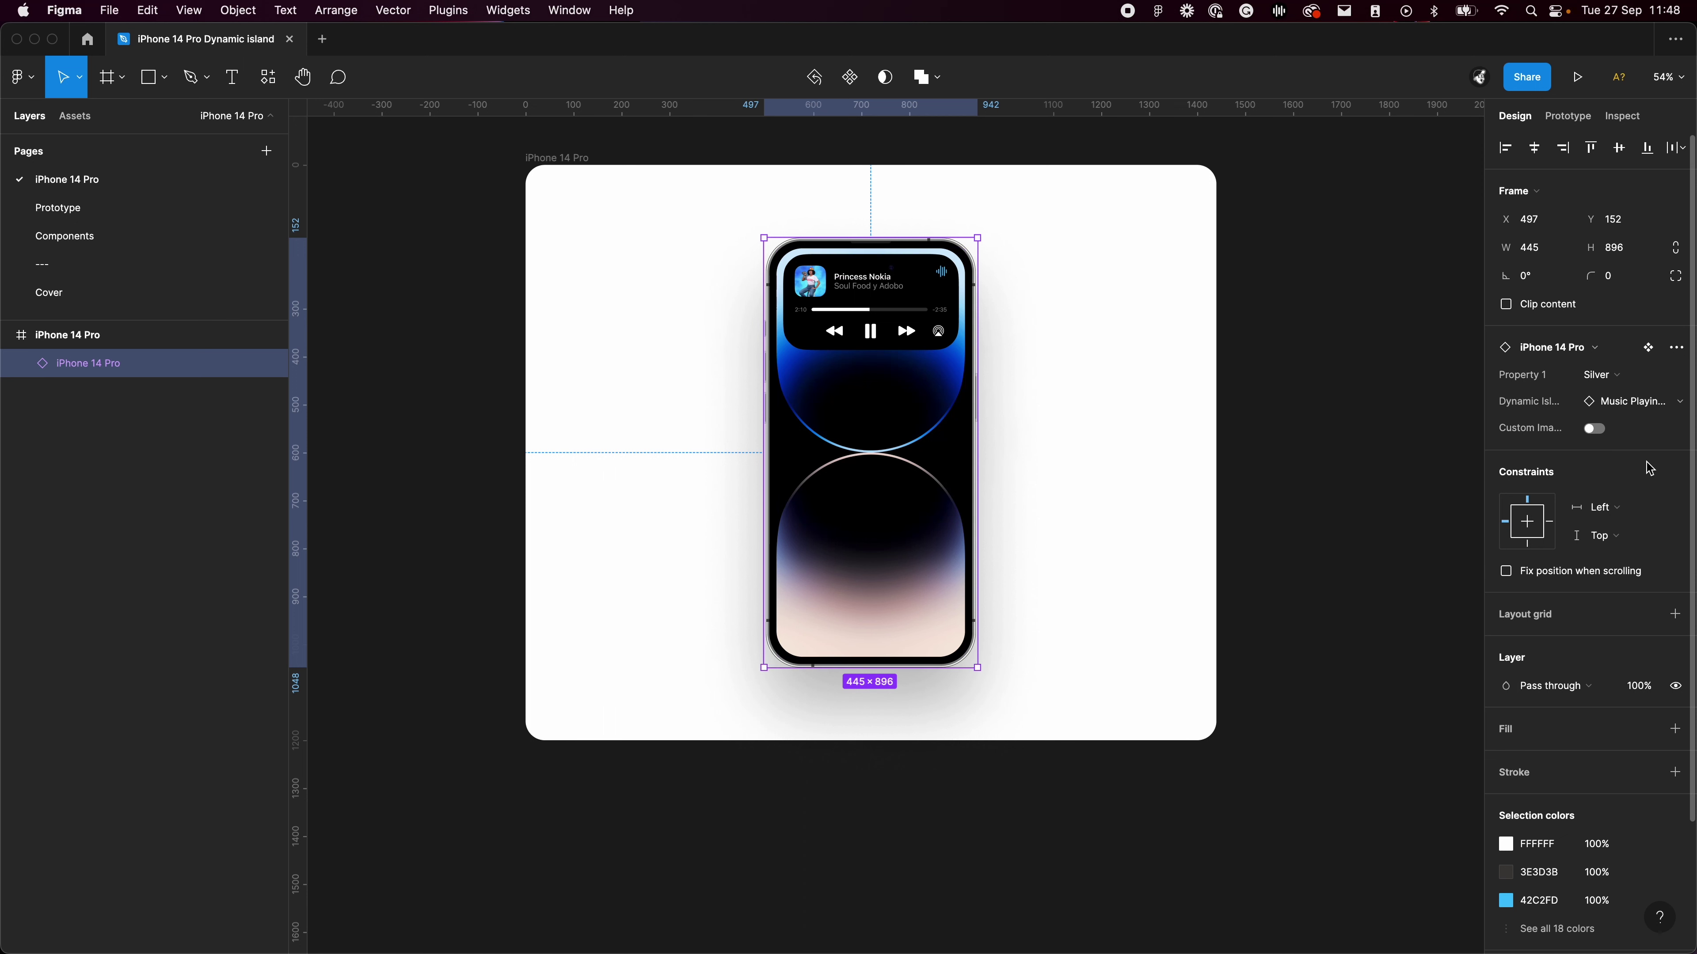
pyautogui.click(1637, 378)
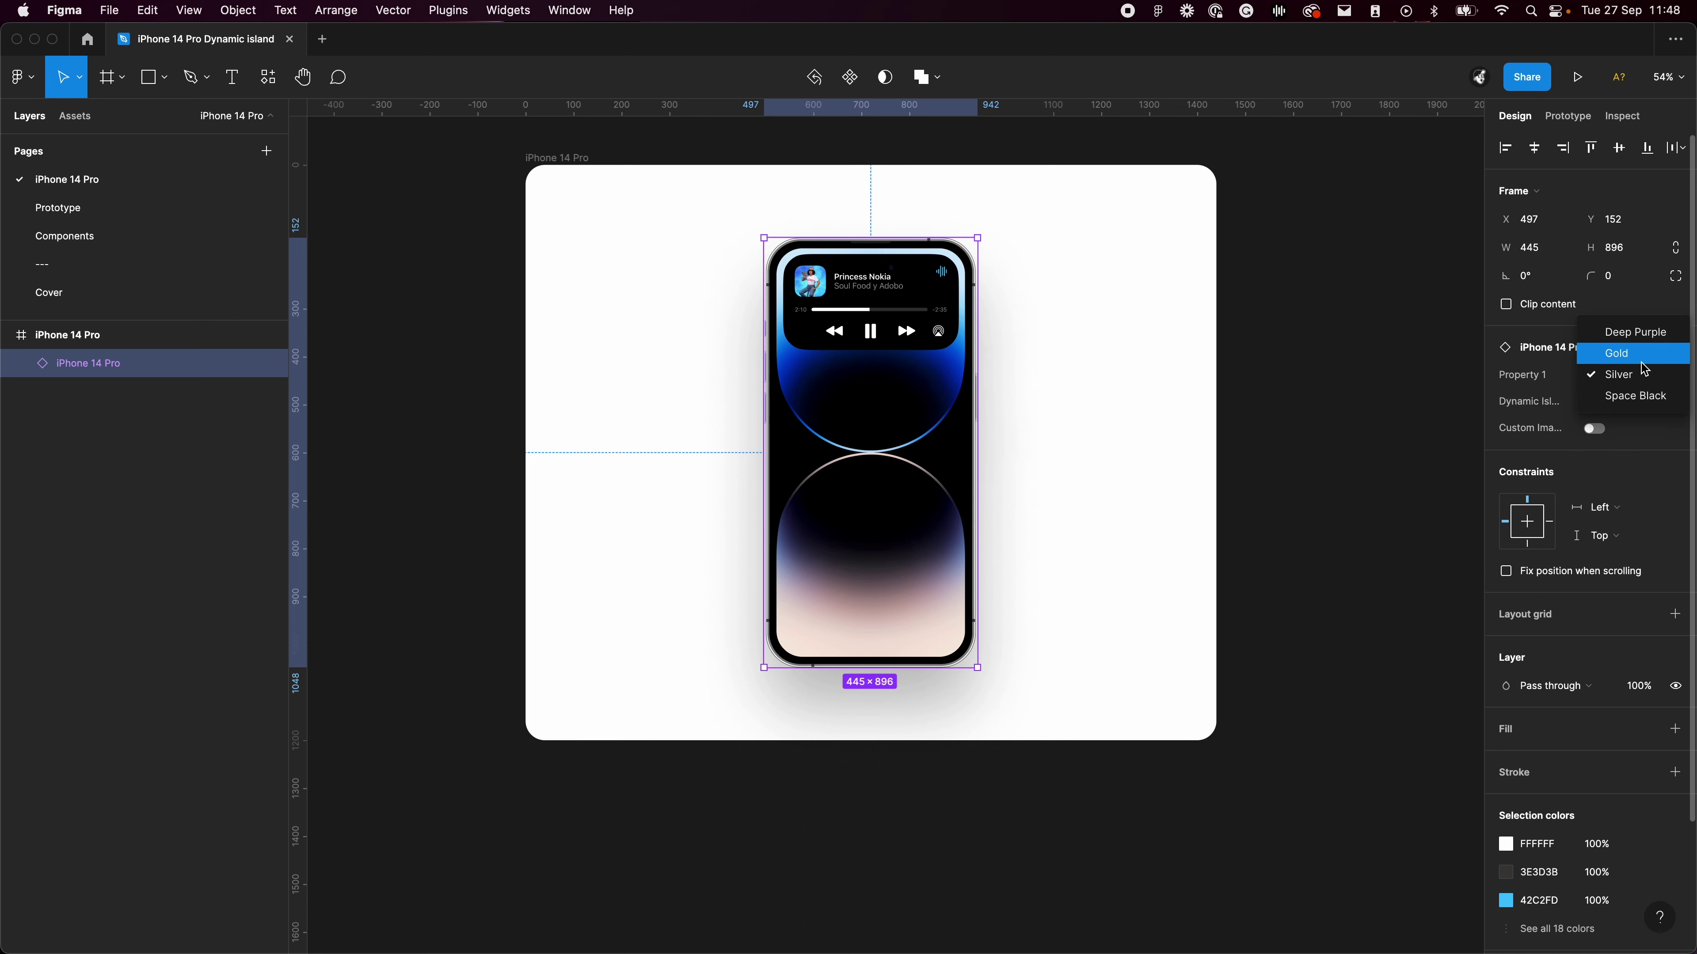
pyautogui.click(1640, 355)
pyautogui.click(1620, 375)
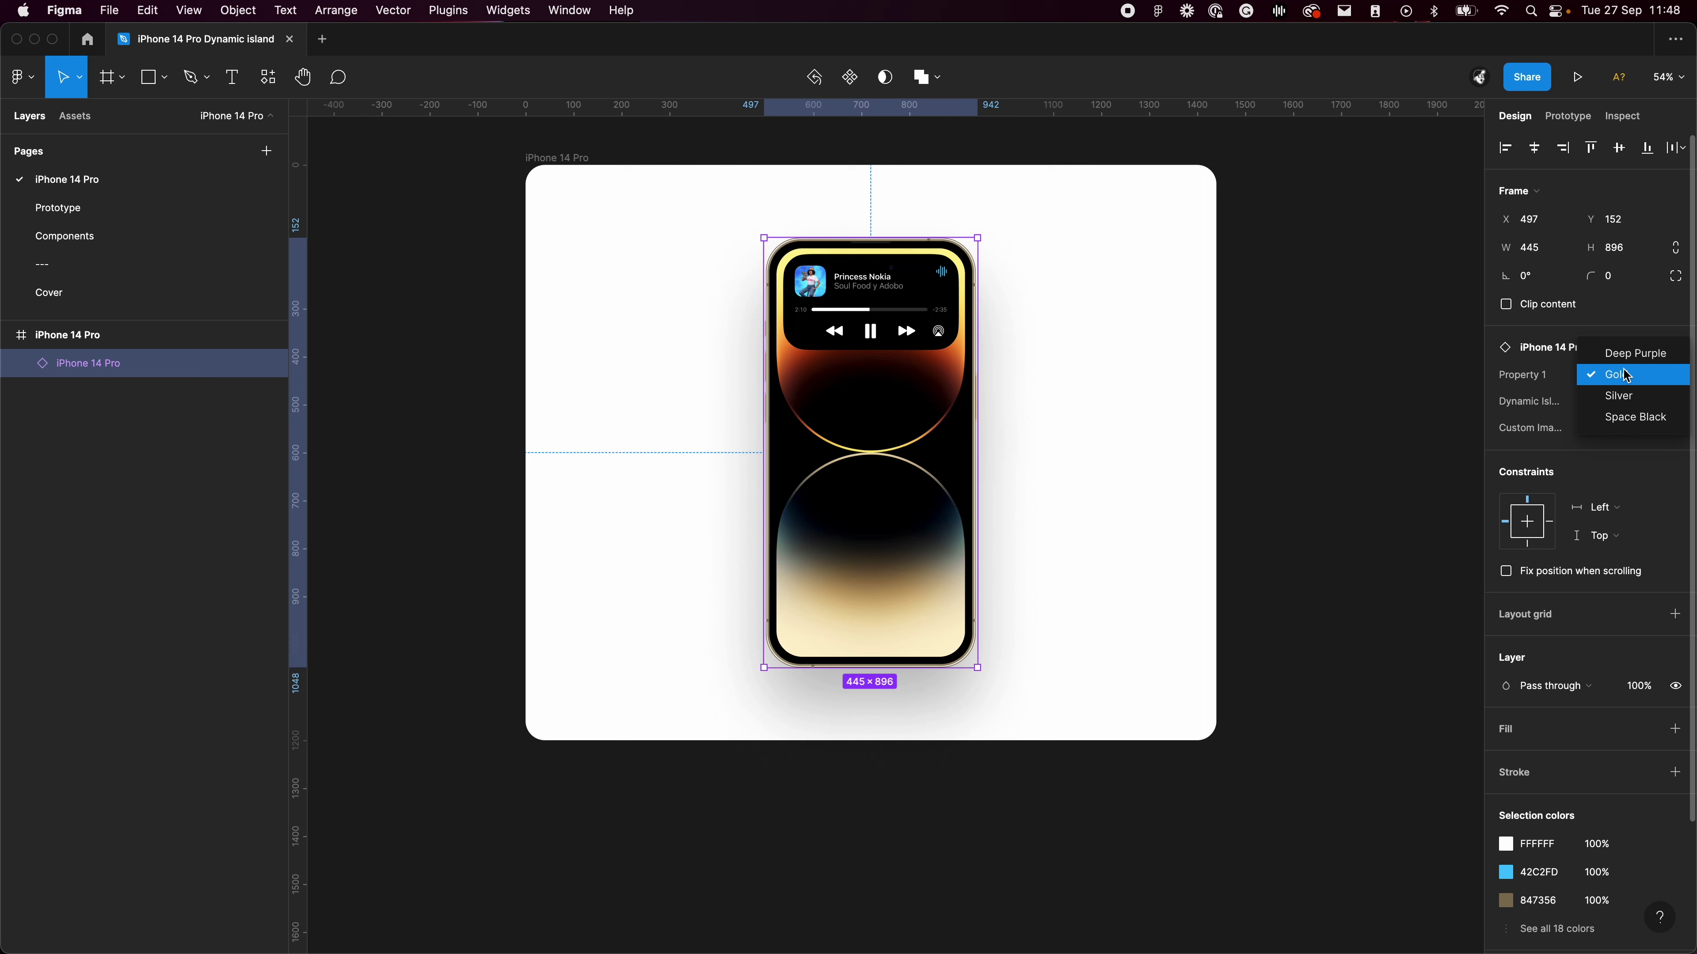
pyautogui.click(1627, 355)
pyautogui.click(1624, 382)
pyautogui.click(1626, 397)
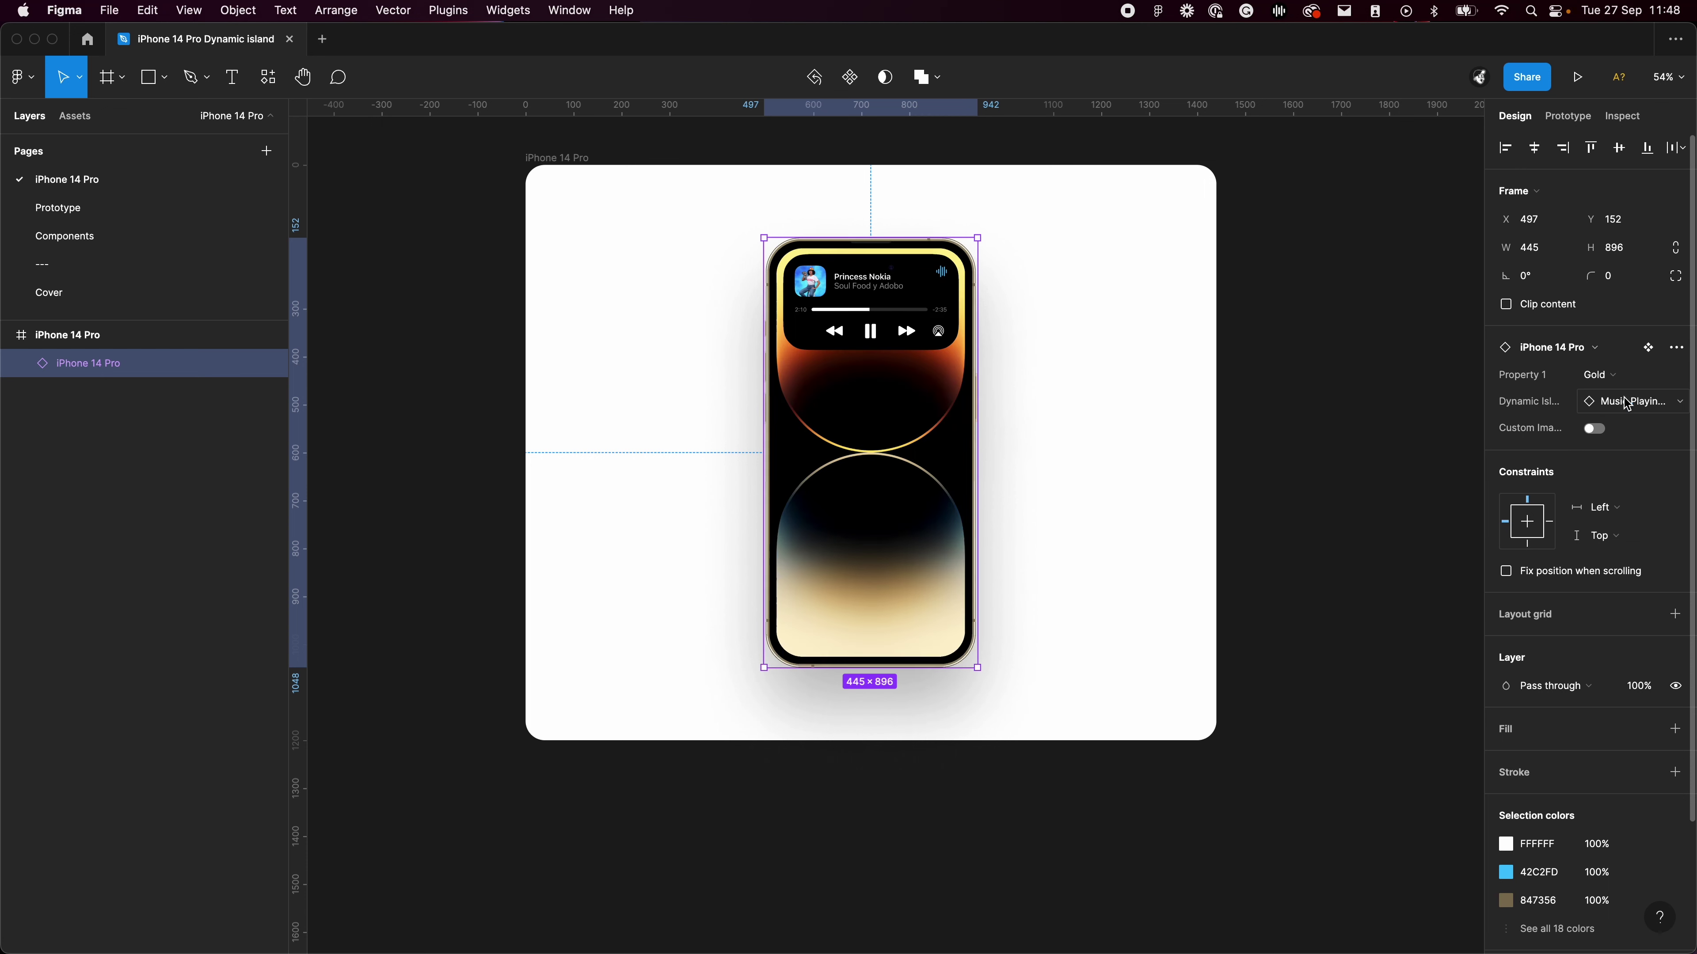
pyautogui.click(1621, 378)
pyautogui.click(1622, 396)
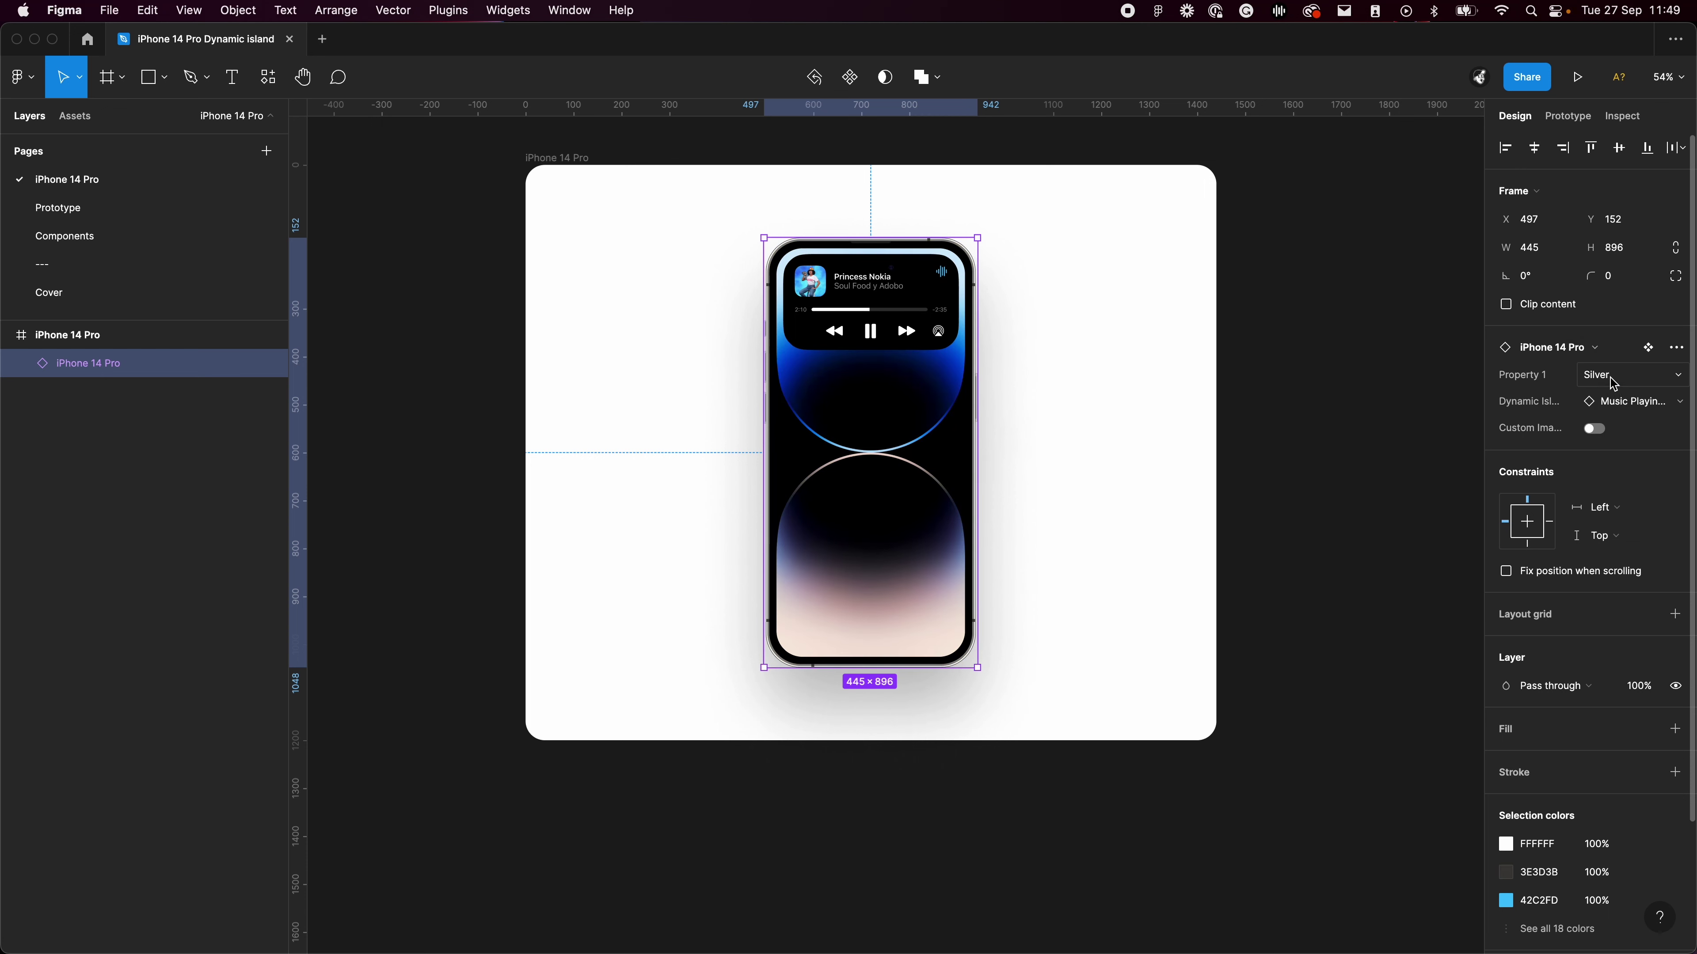
pyautogui.click(1614, 383)
pyautogui.click(1622, 396)
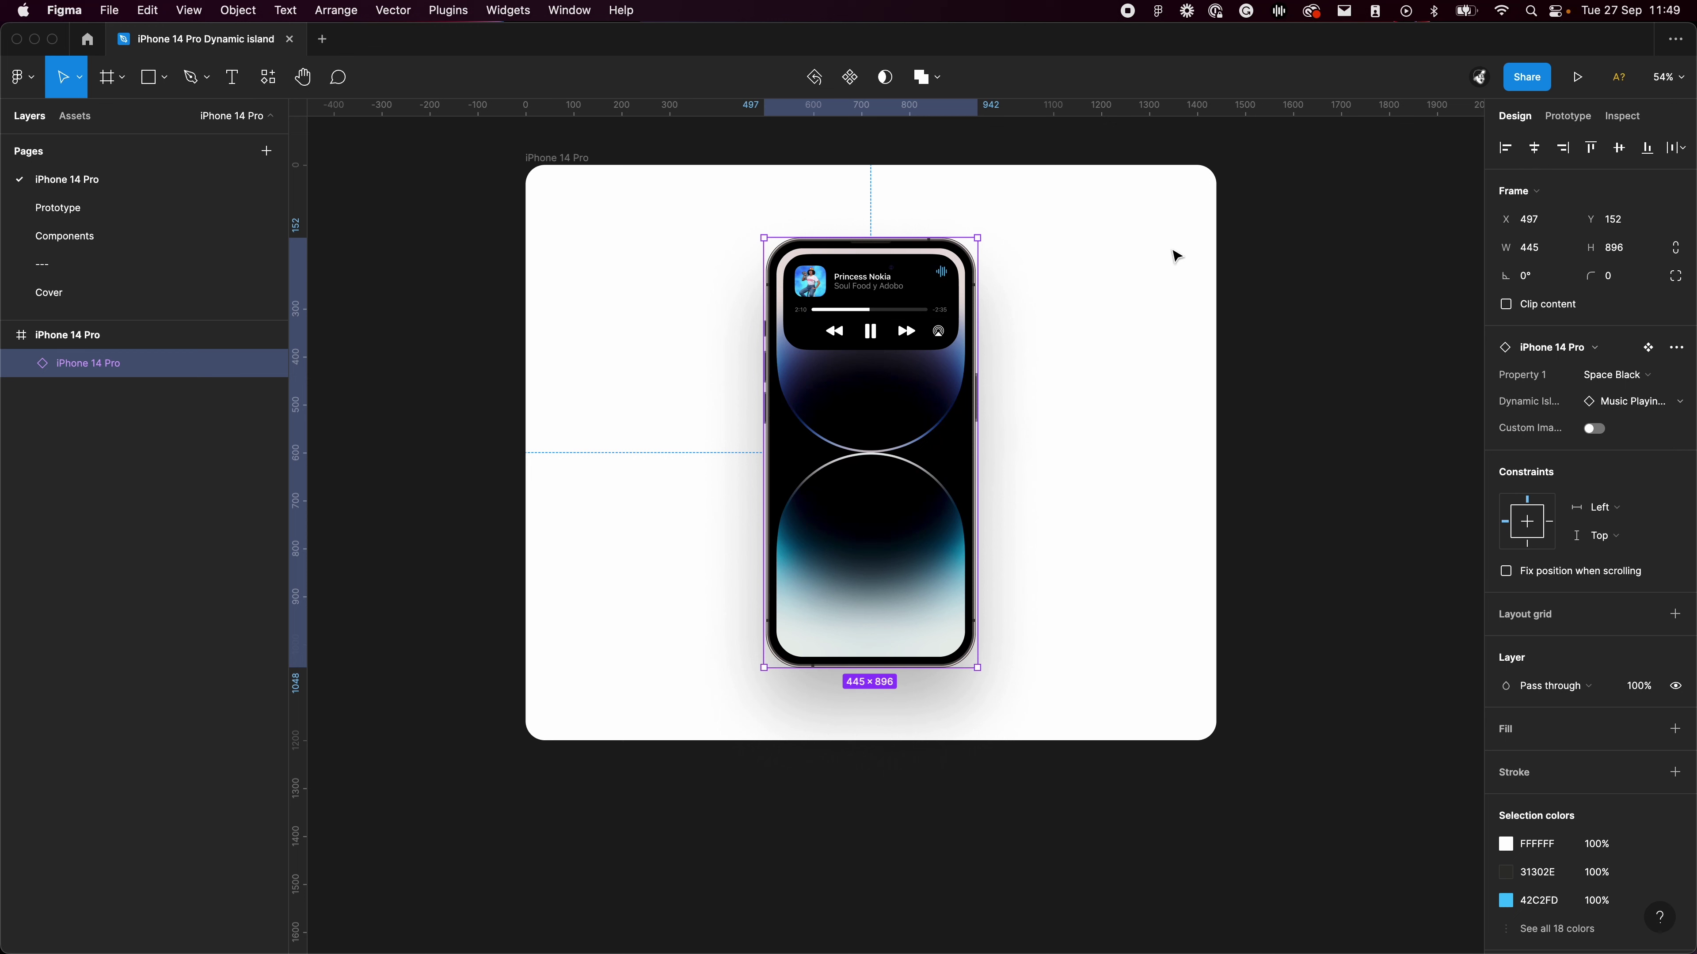
pyautogui.click(1315, 259)
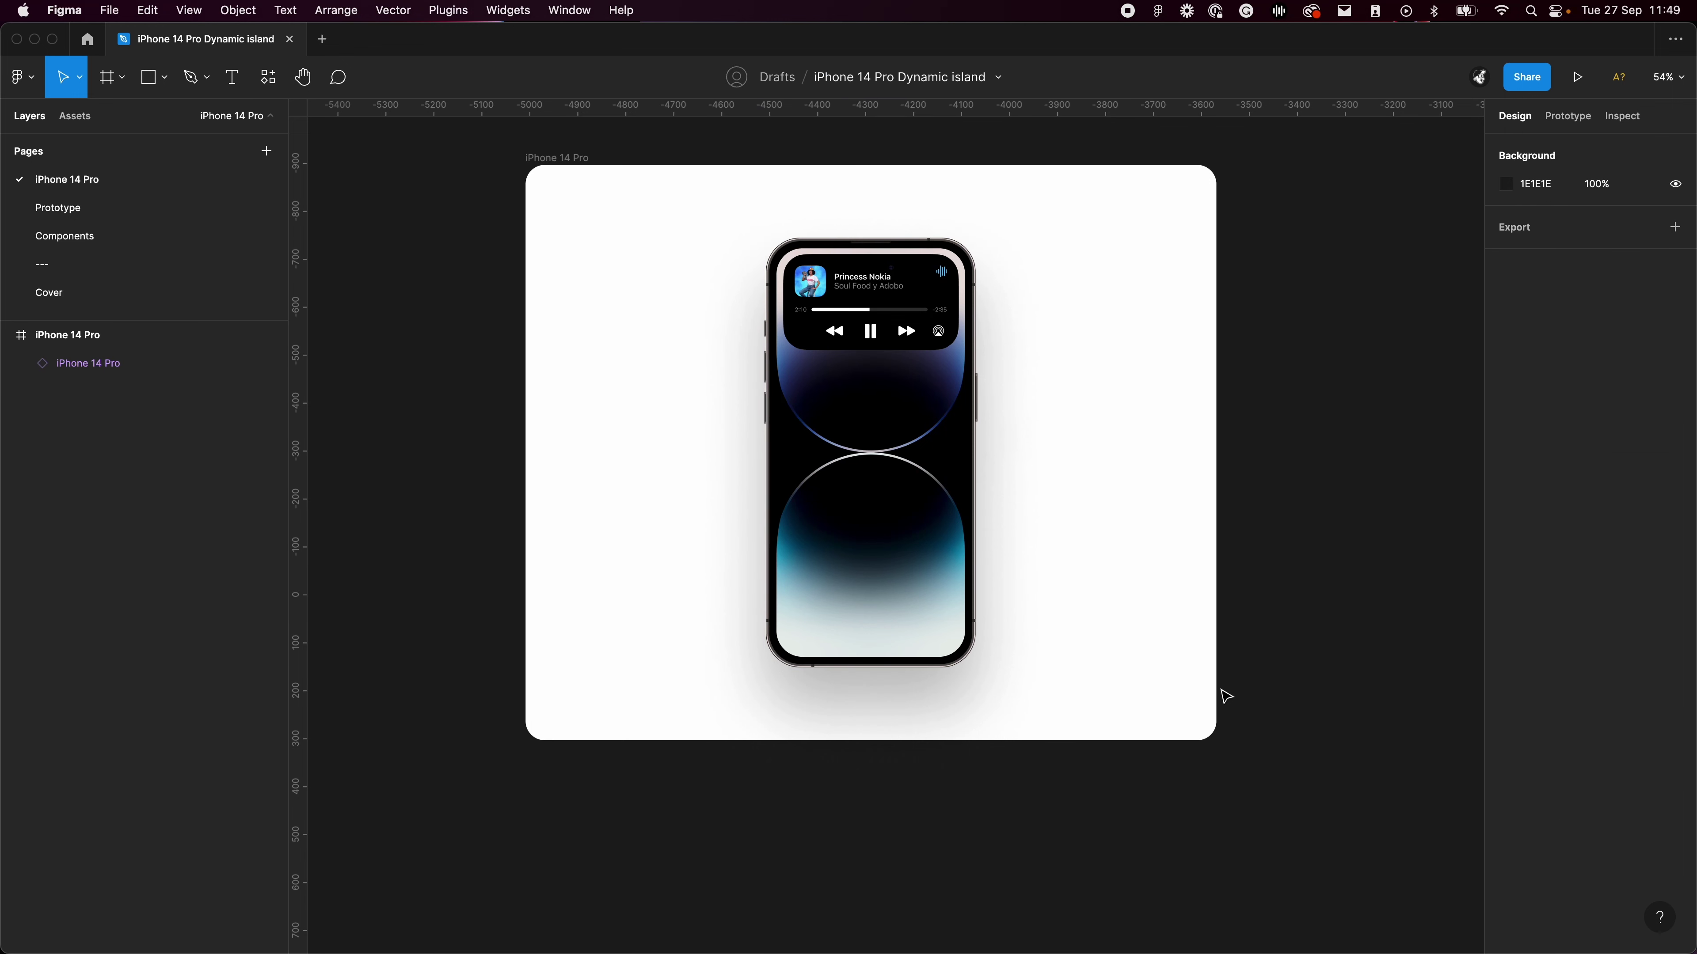
# Preview AirPods Pro, Calling, Charging Battery and Music Playing islands, then settle on Phone Call
pyautogui.scroll(1, 1226, 696)
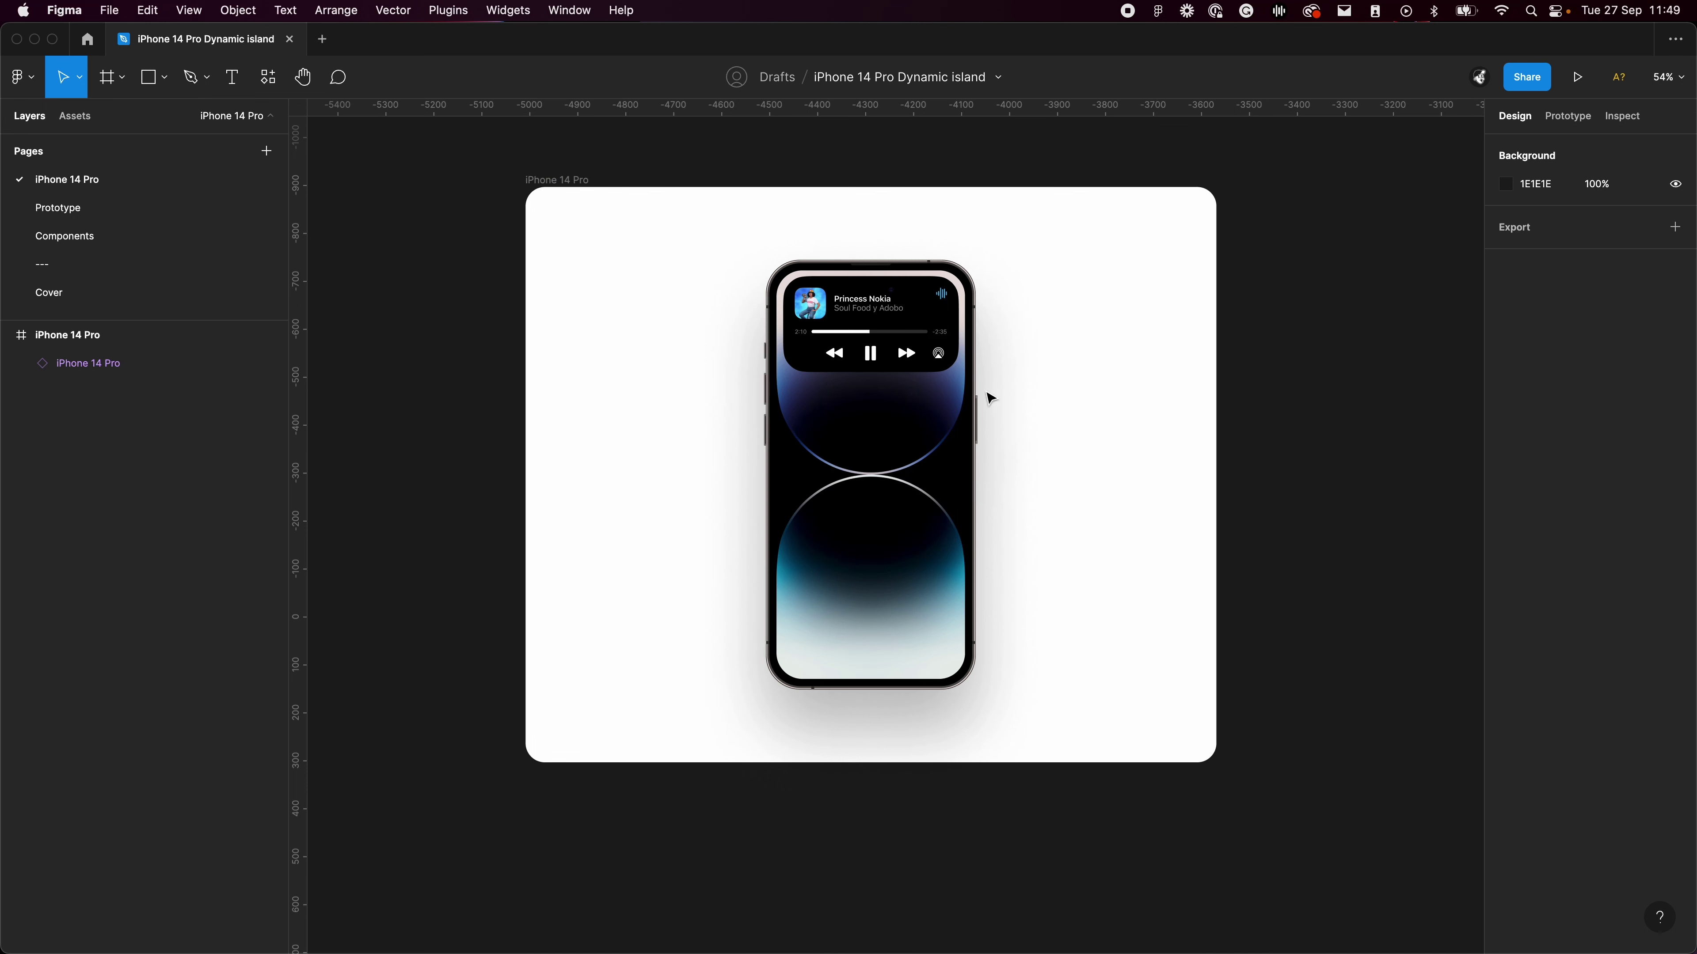
pyautogui.click(972, 400)
pyautogui.click(1609, 402)
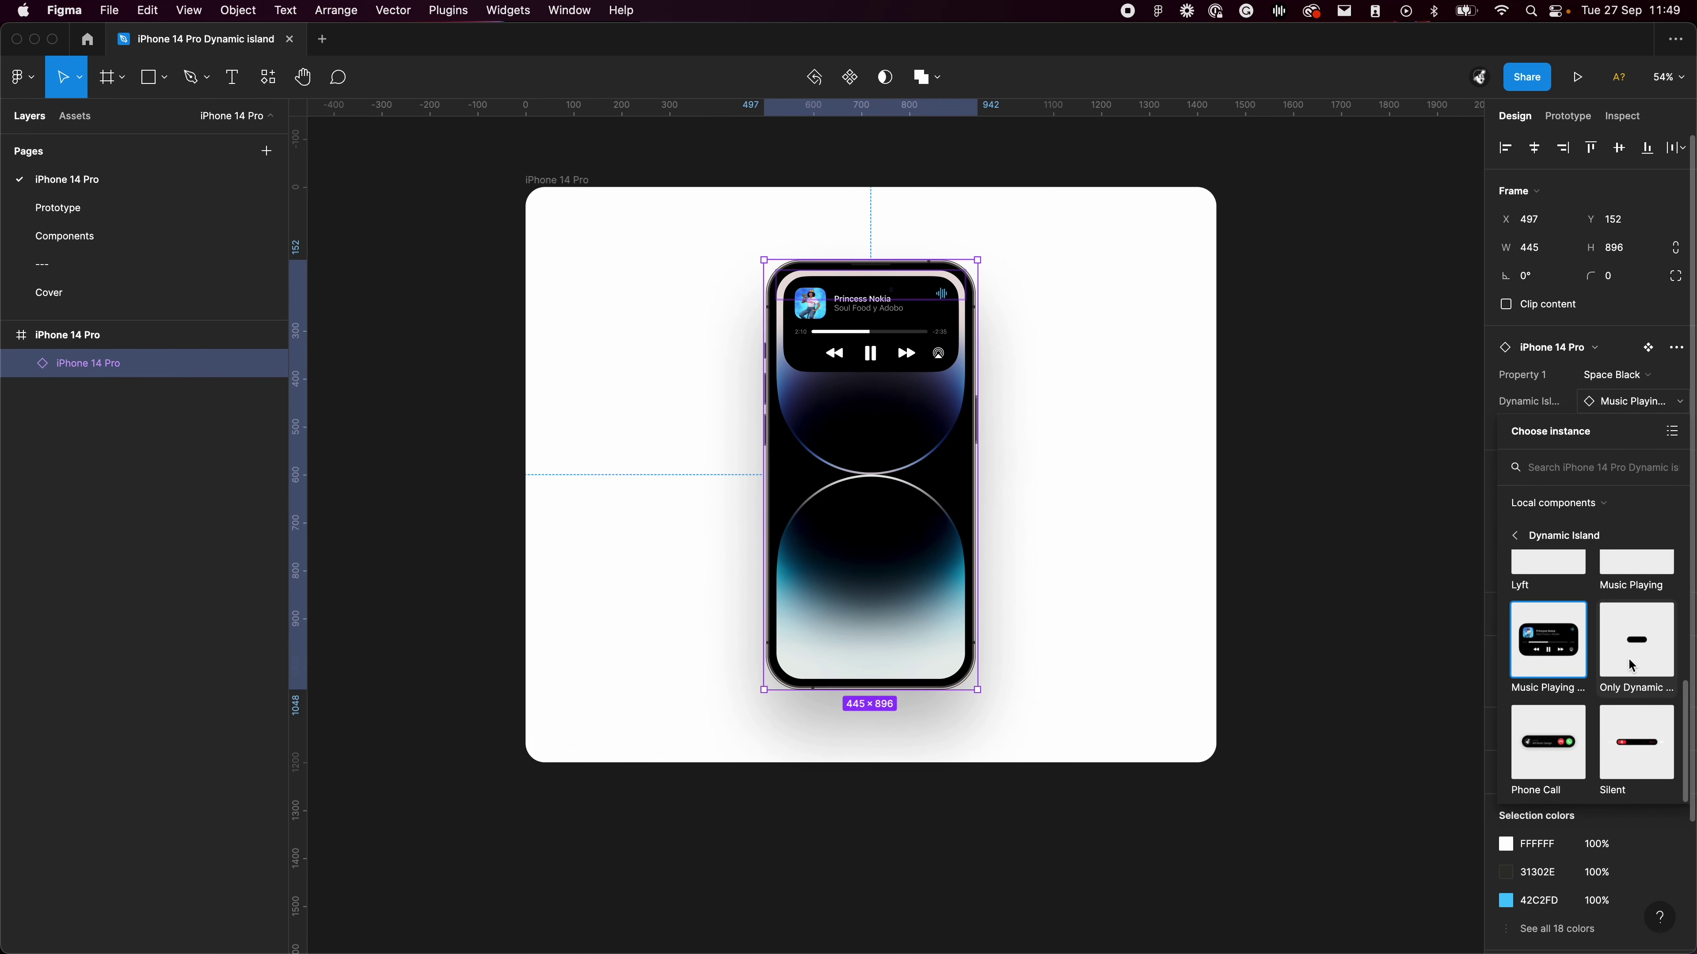
pyautogui.click(1566, 603)
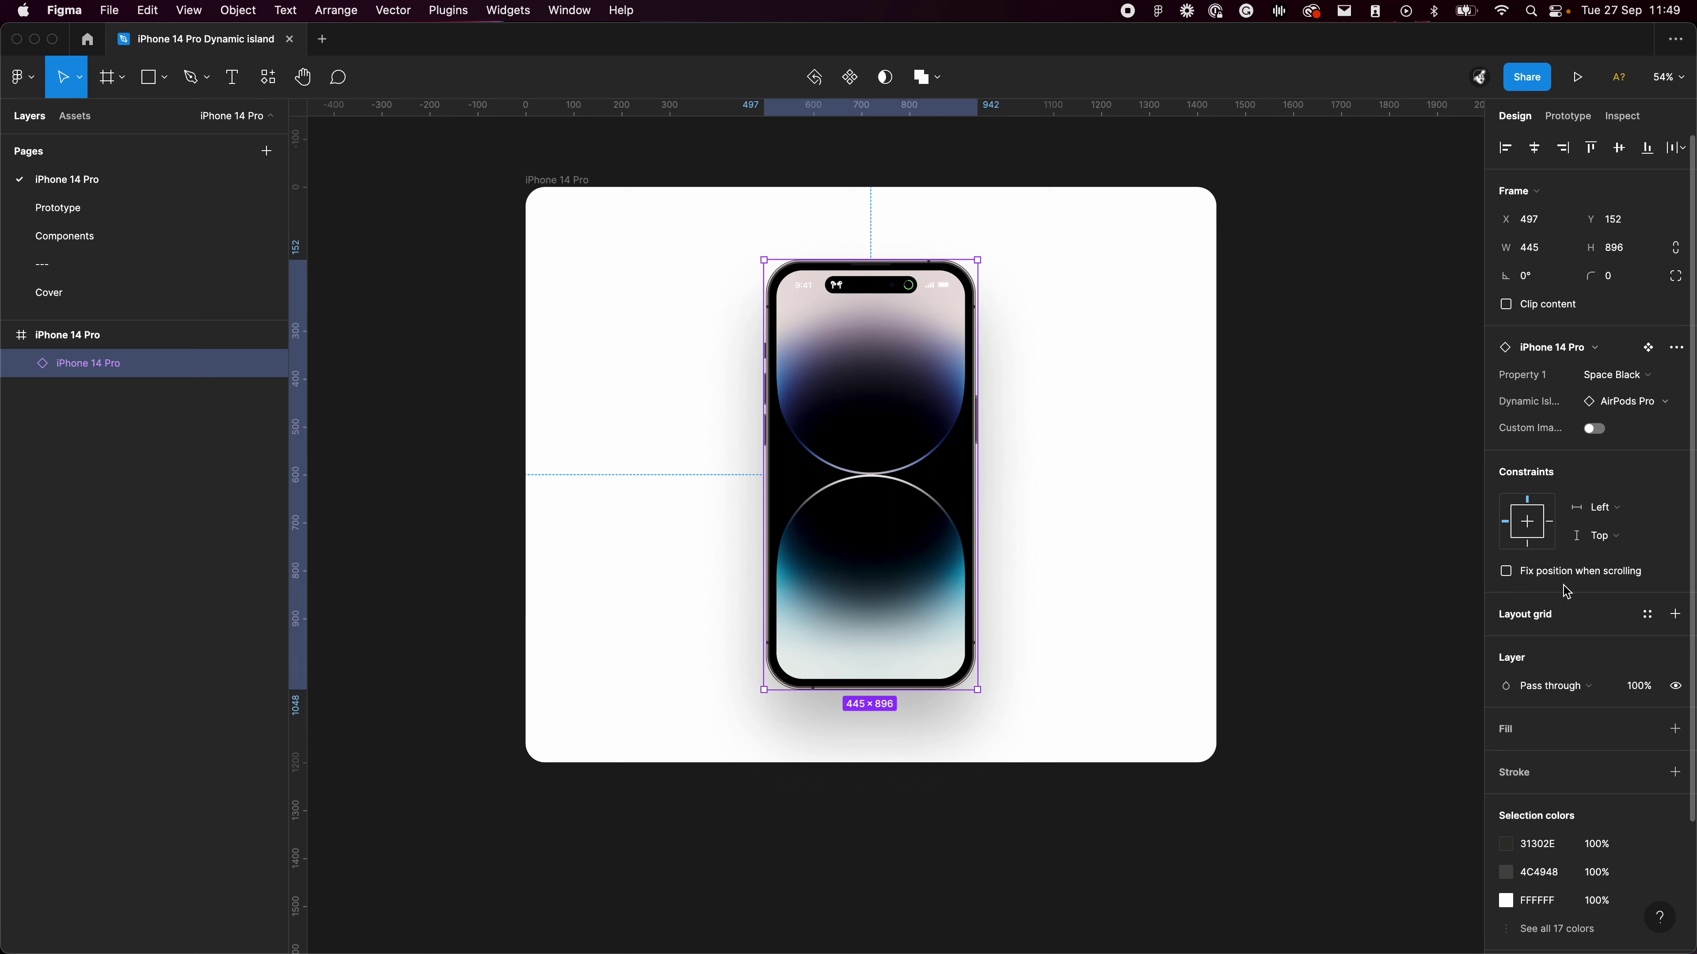
pyautogui.click(1627, 402)
pyautogui.click(1654, 575)
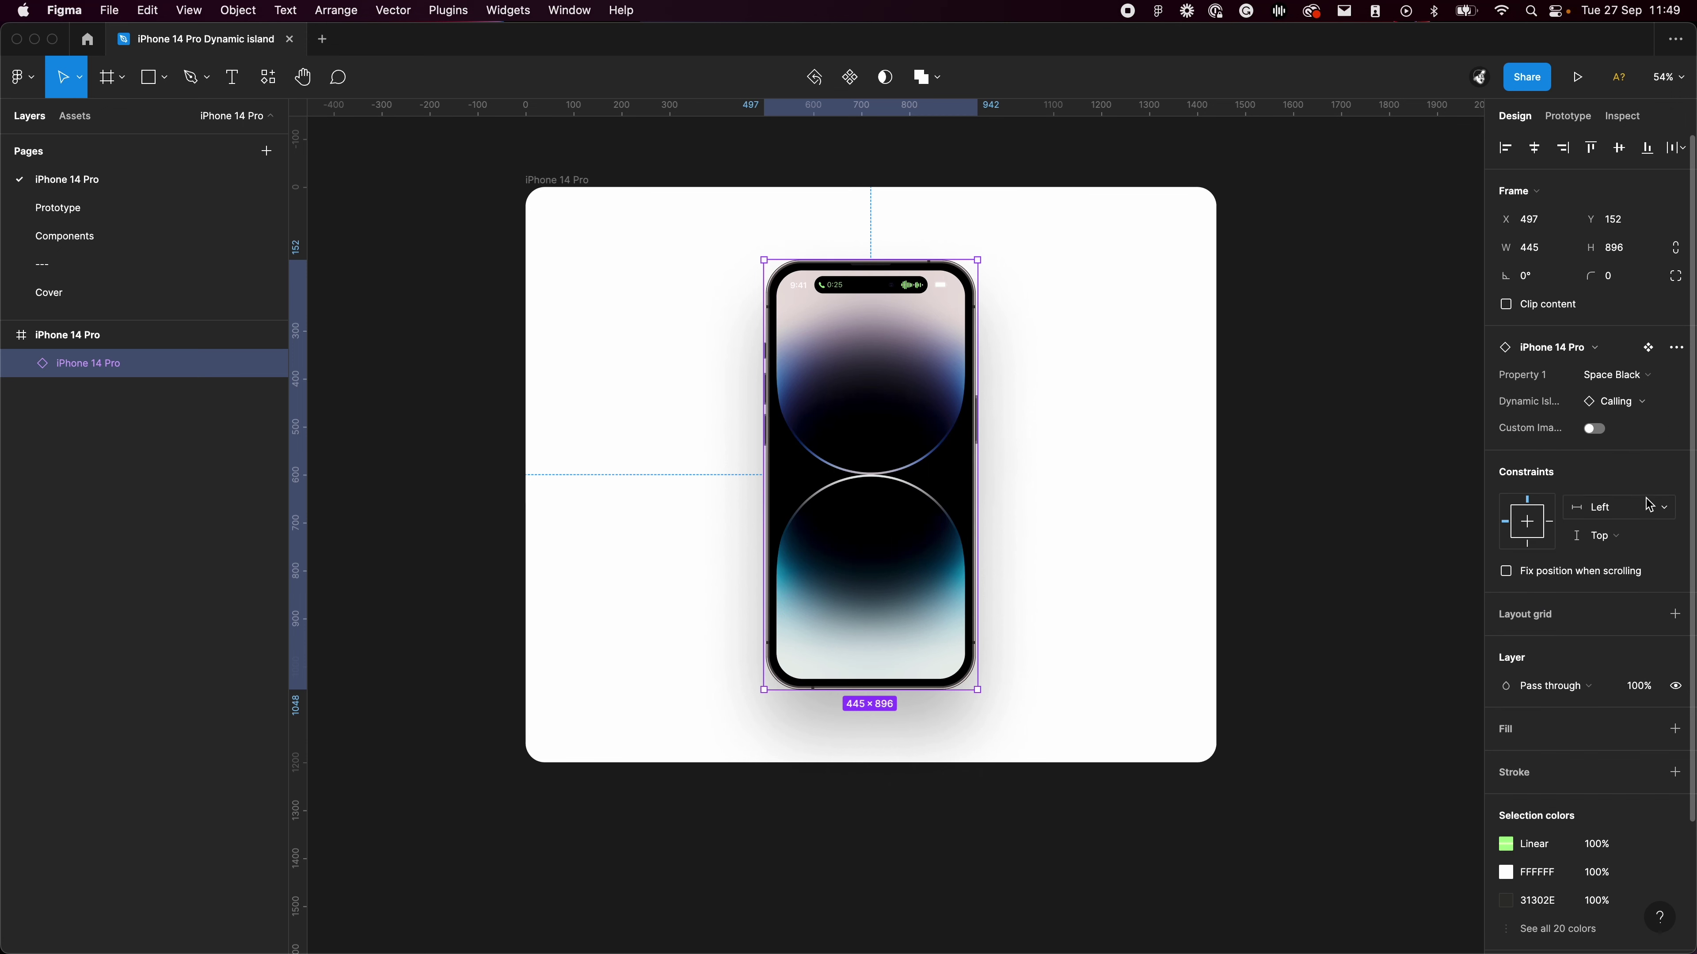
pyautogui.click(1637, 403)
pyautogui.click(1560, 683)
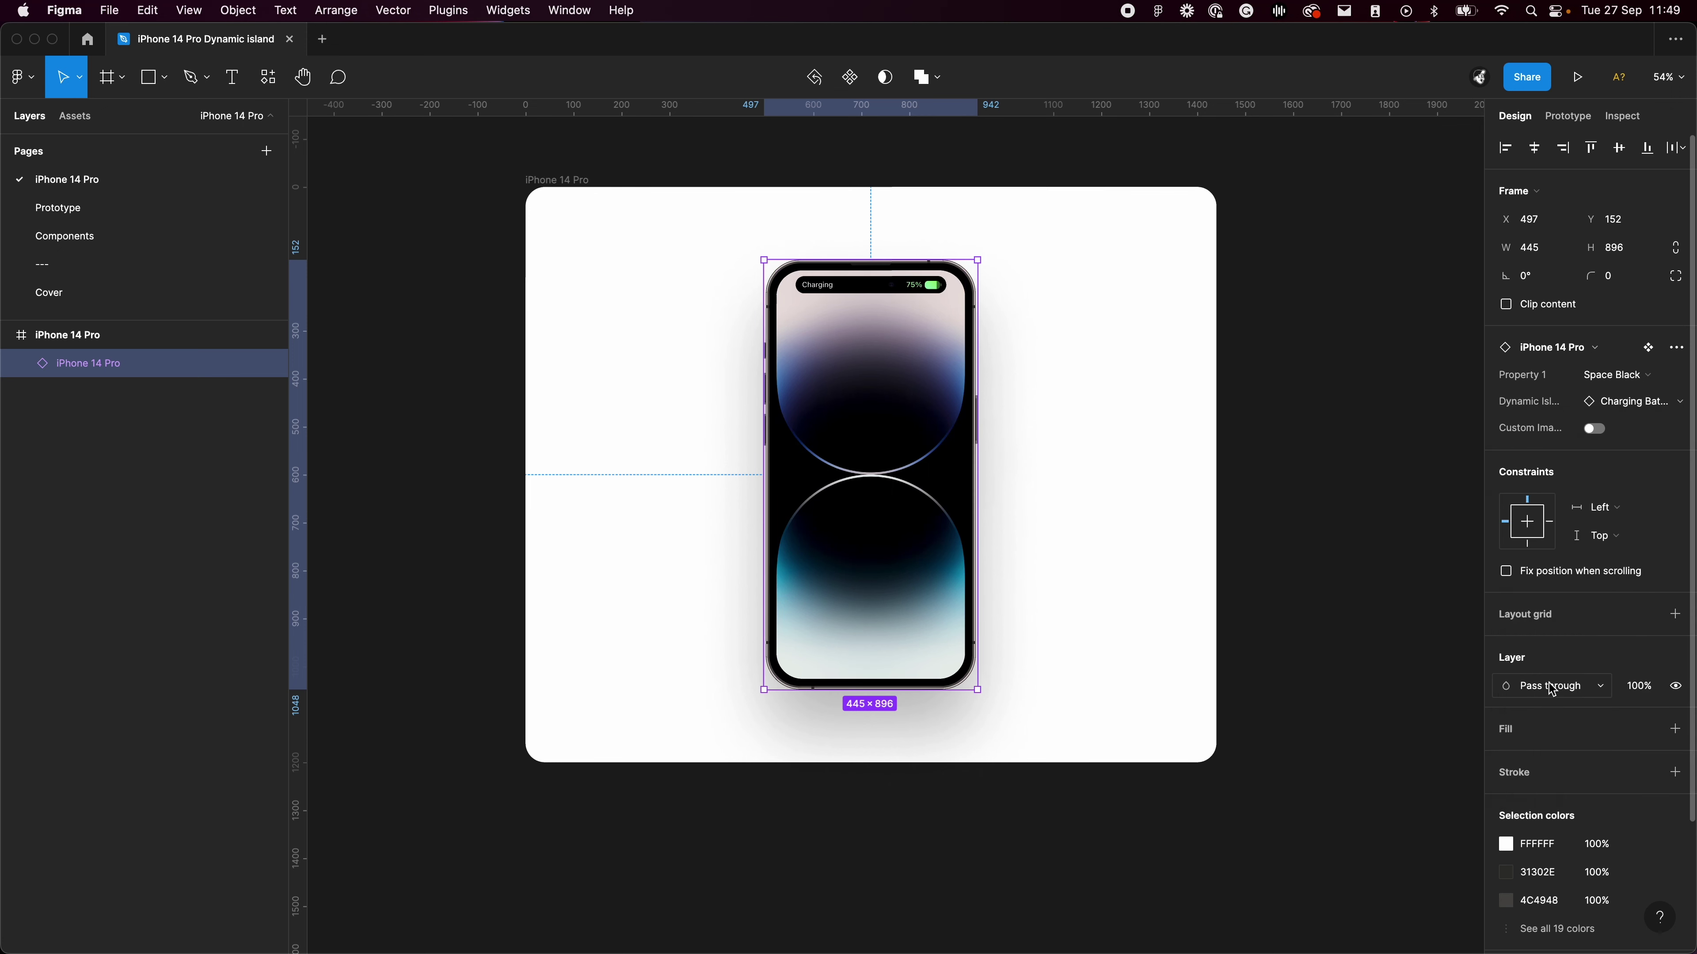
pyautogui.click(1630, 402)
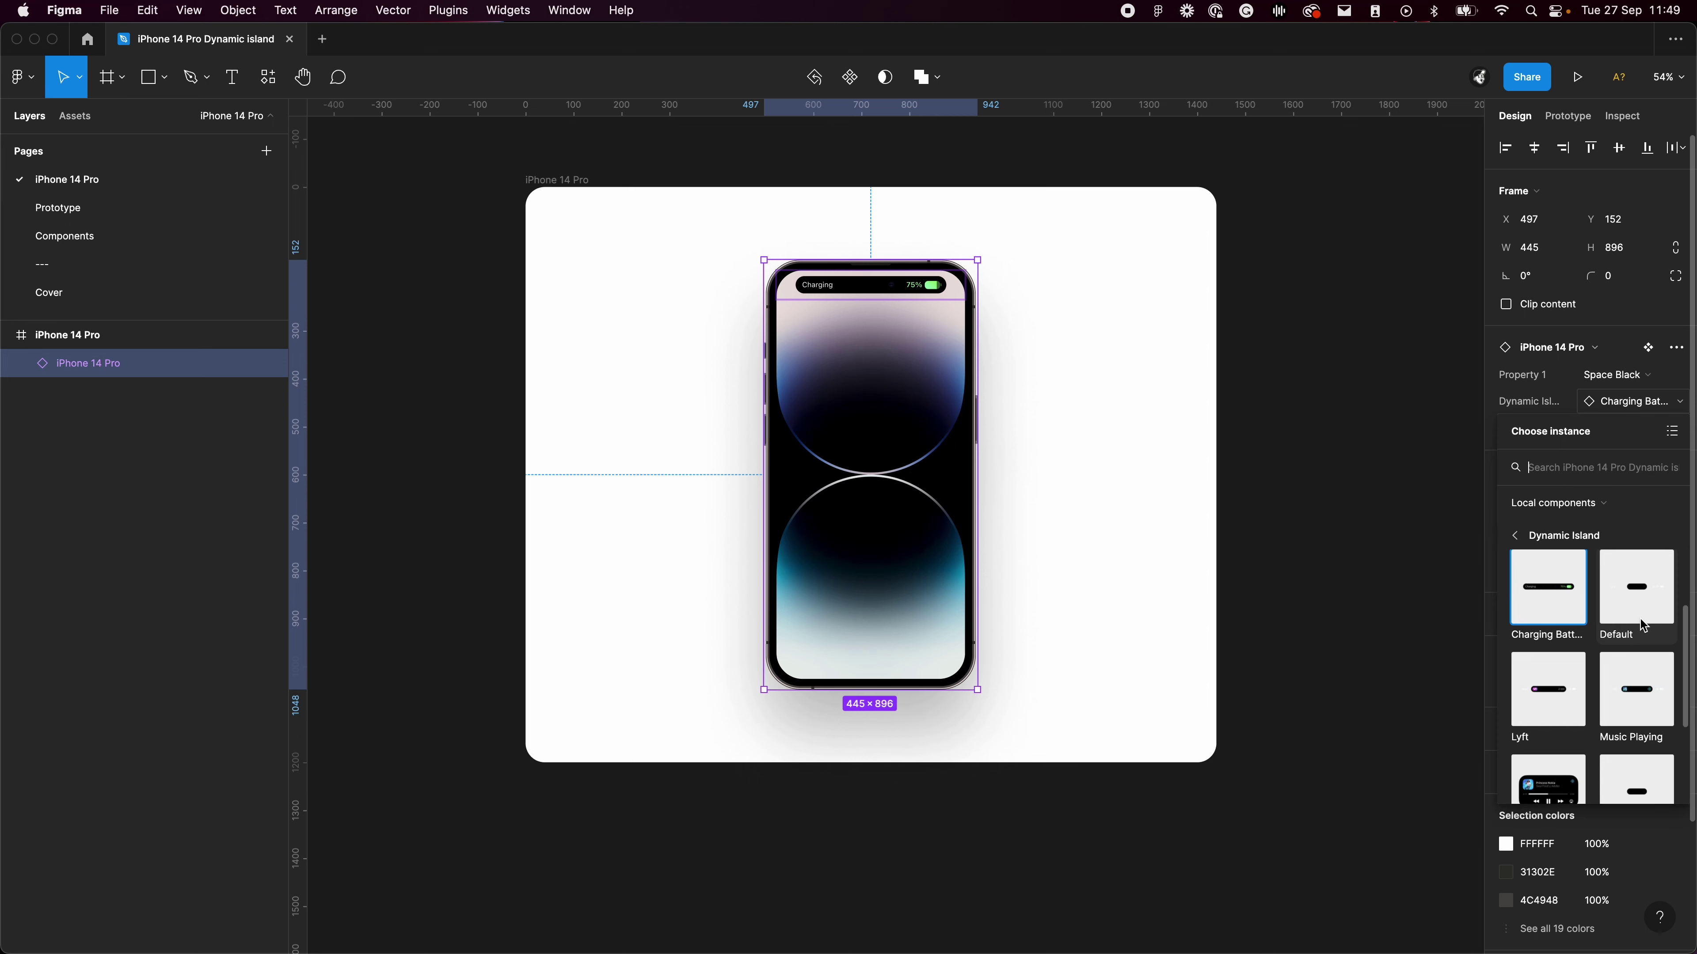
pyautogui.click(1630, 682)
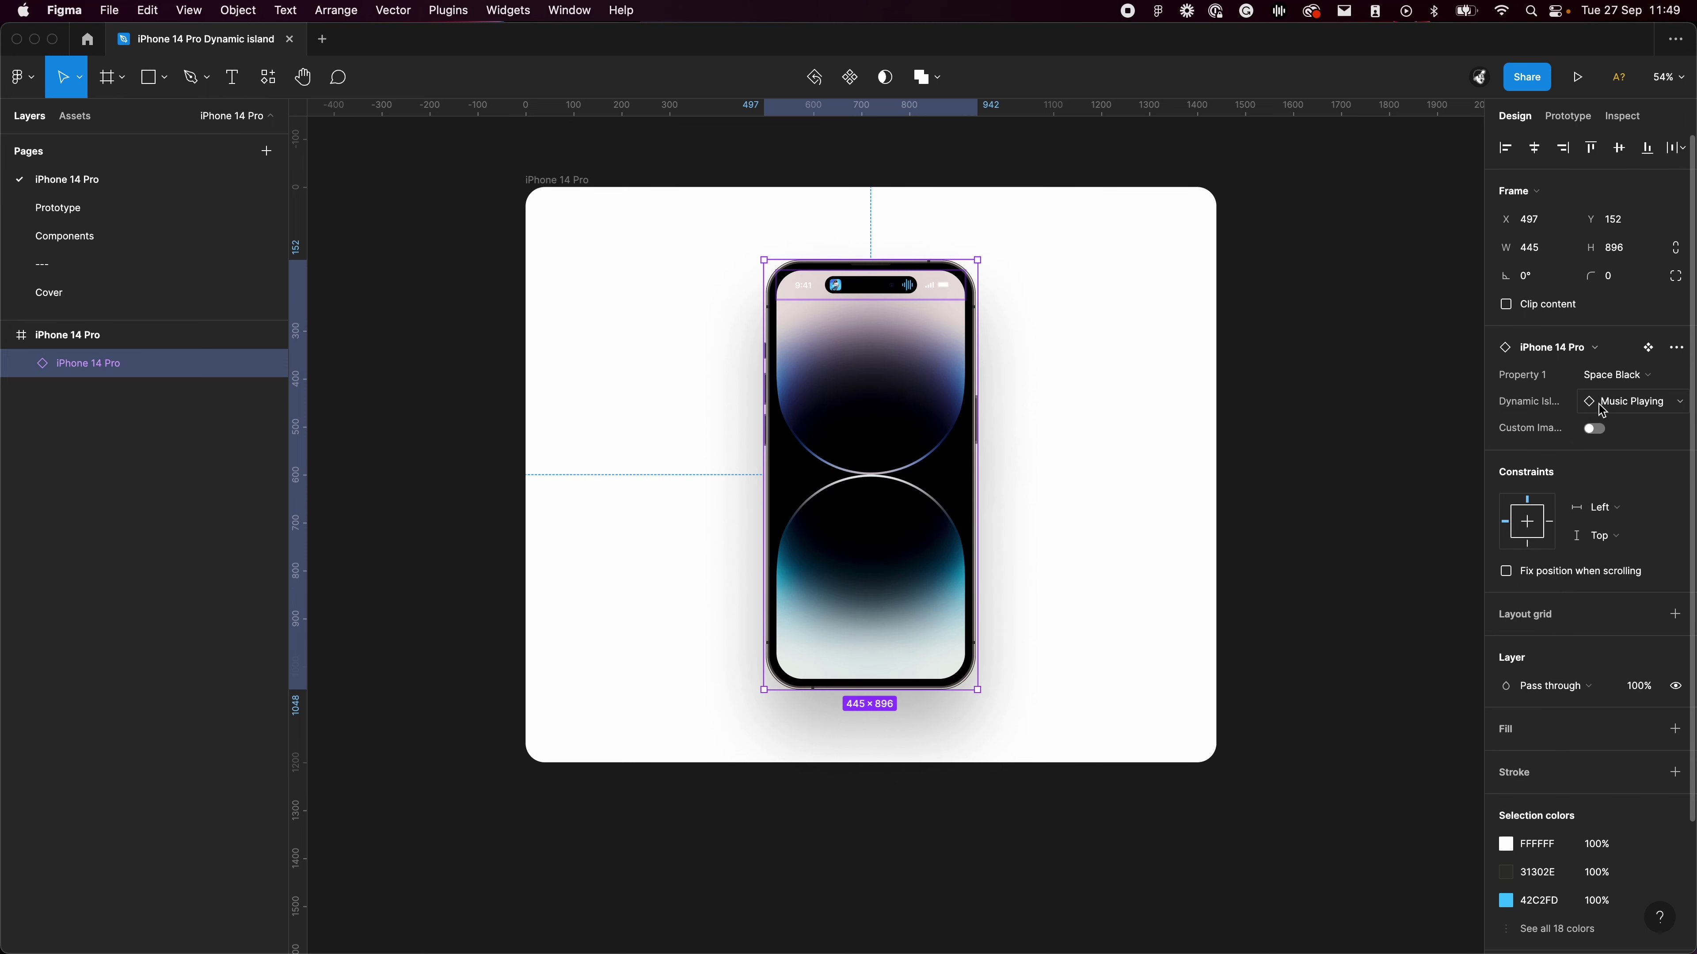
pyautogui.click(1630, 402)
pyautogui.click(1549, 777)
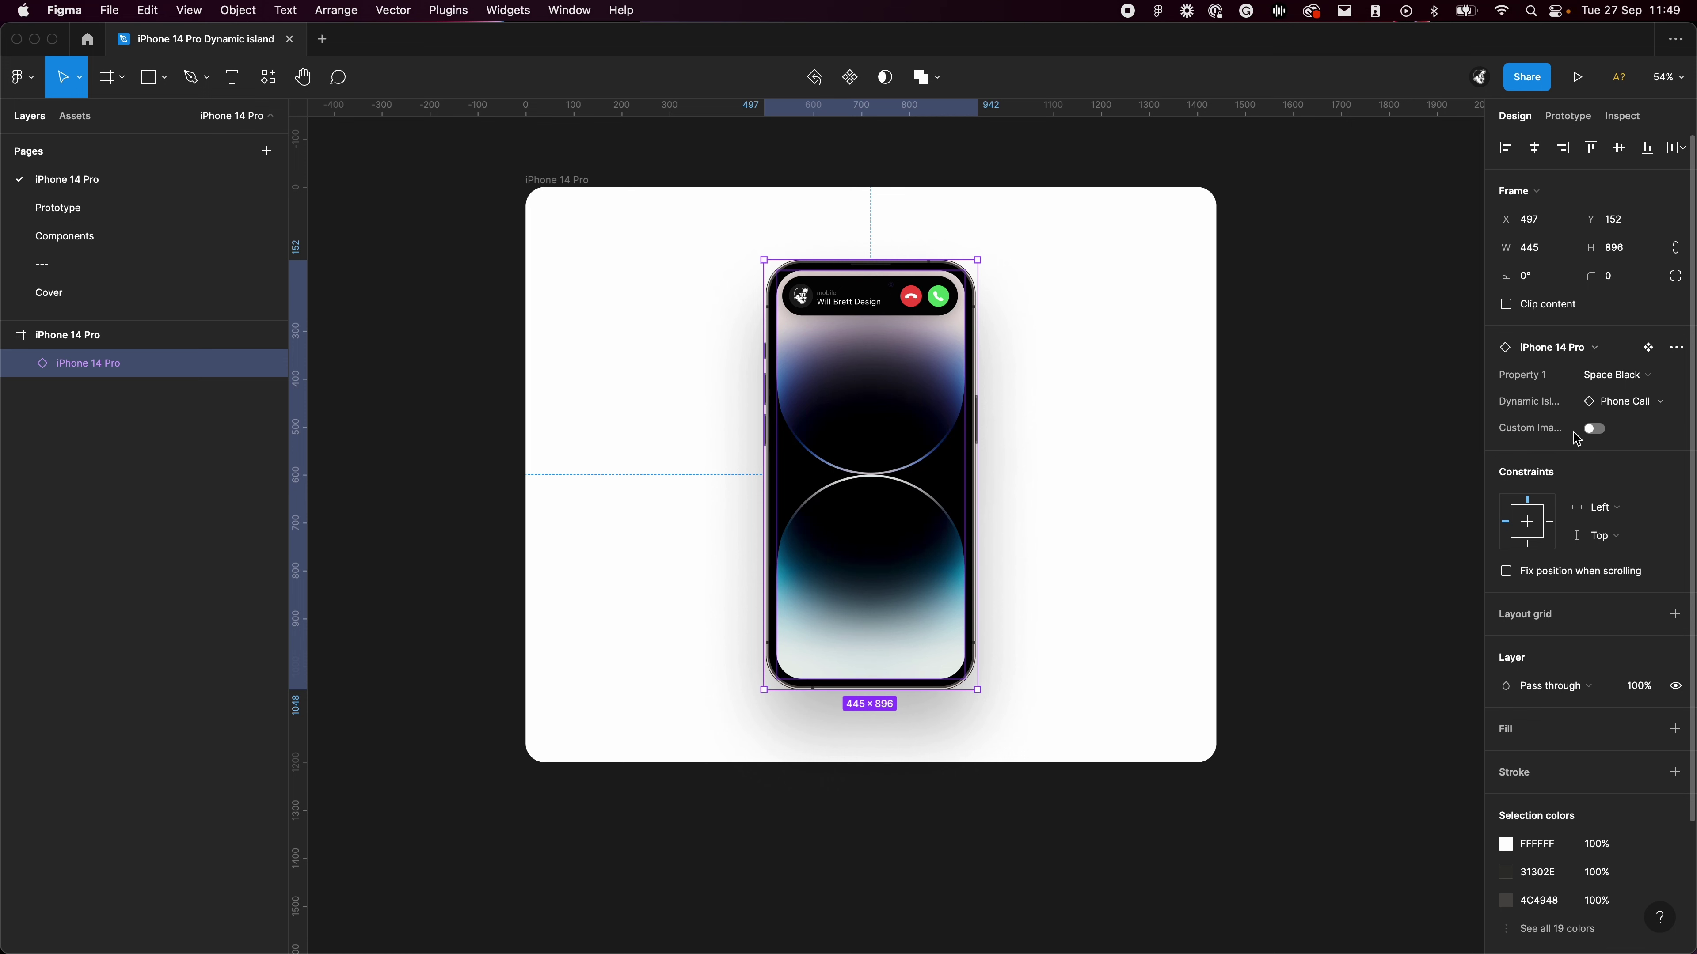
# Turn on Custom Image, then expand the Screen group down to the 'Add your image here' placeholder
pyautogui.click(1594, 430)
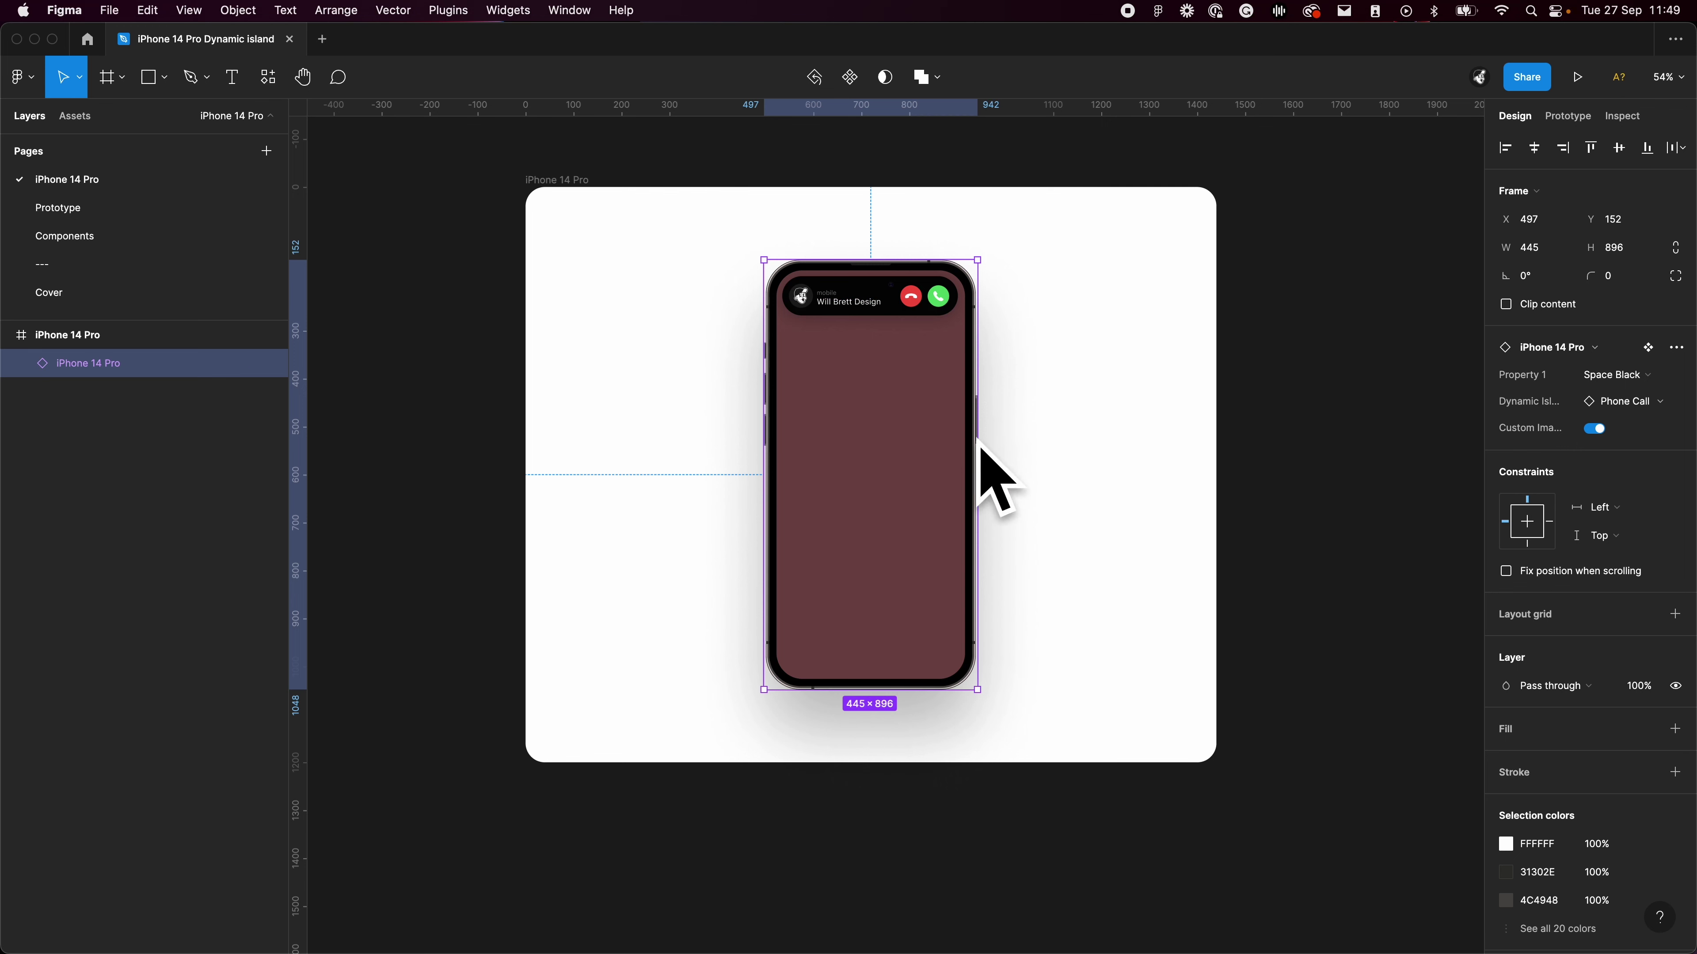
pyautogui.click(20, 363)
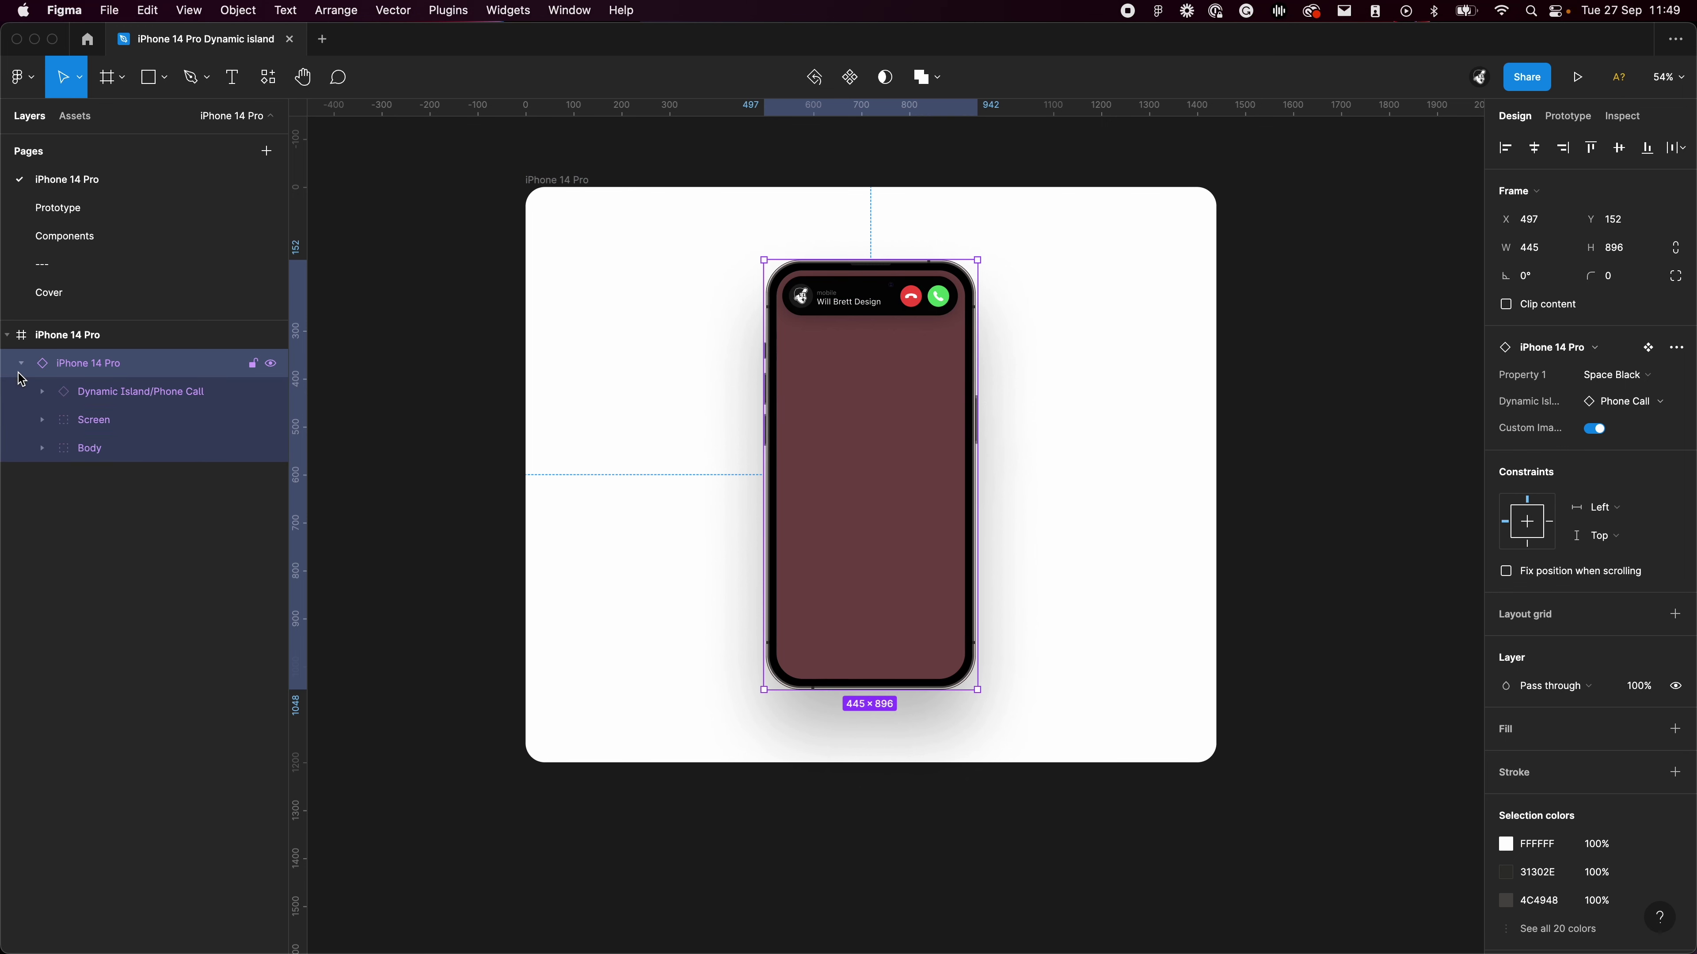
pyautogui.click(42, 419)
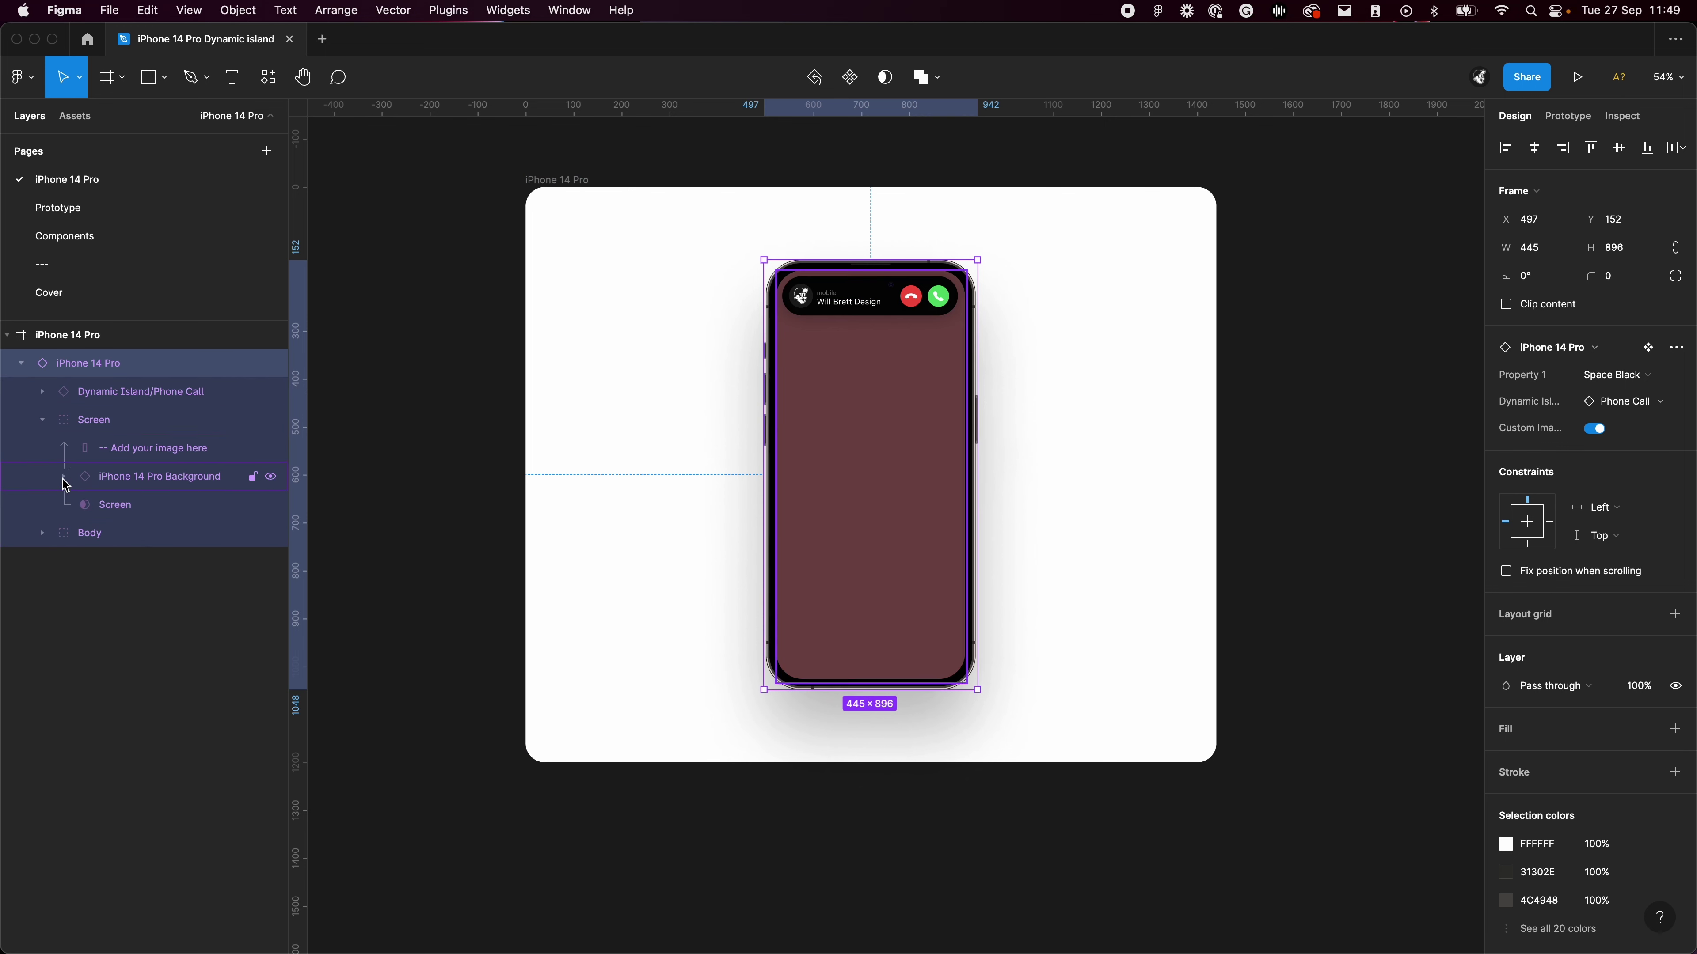
pyautogui.click(213, 452)
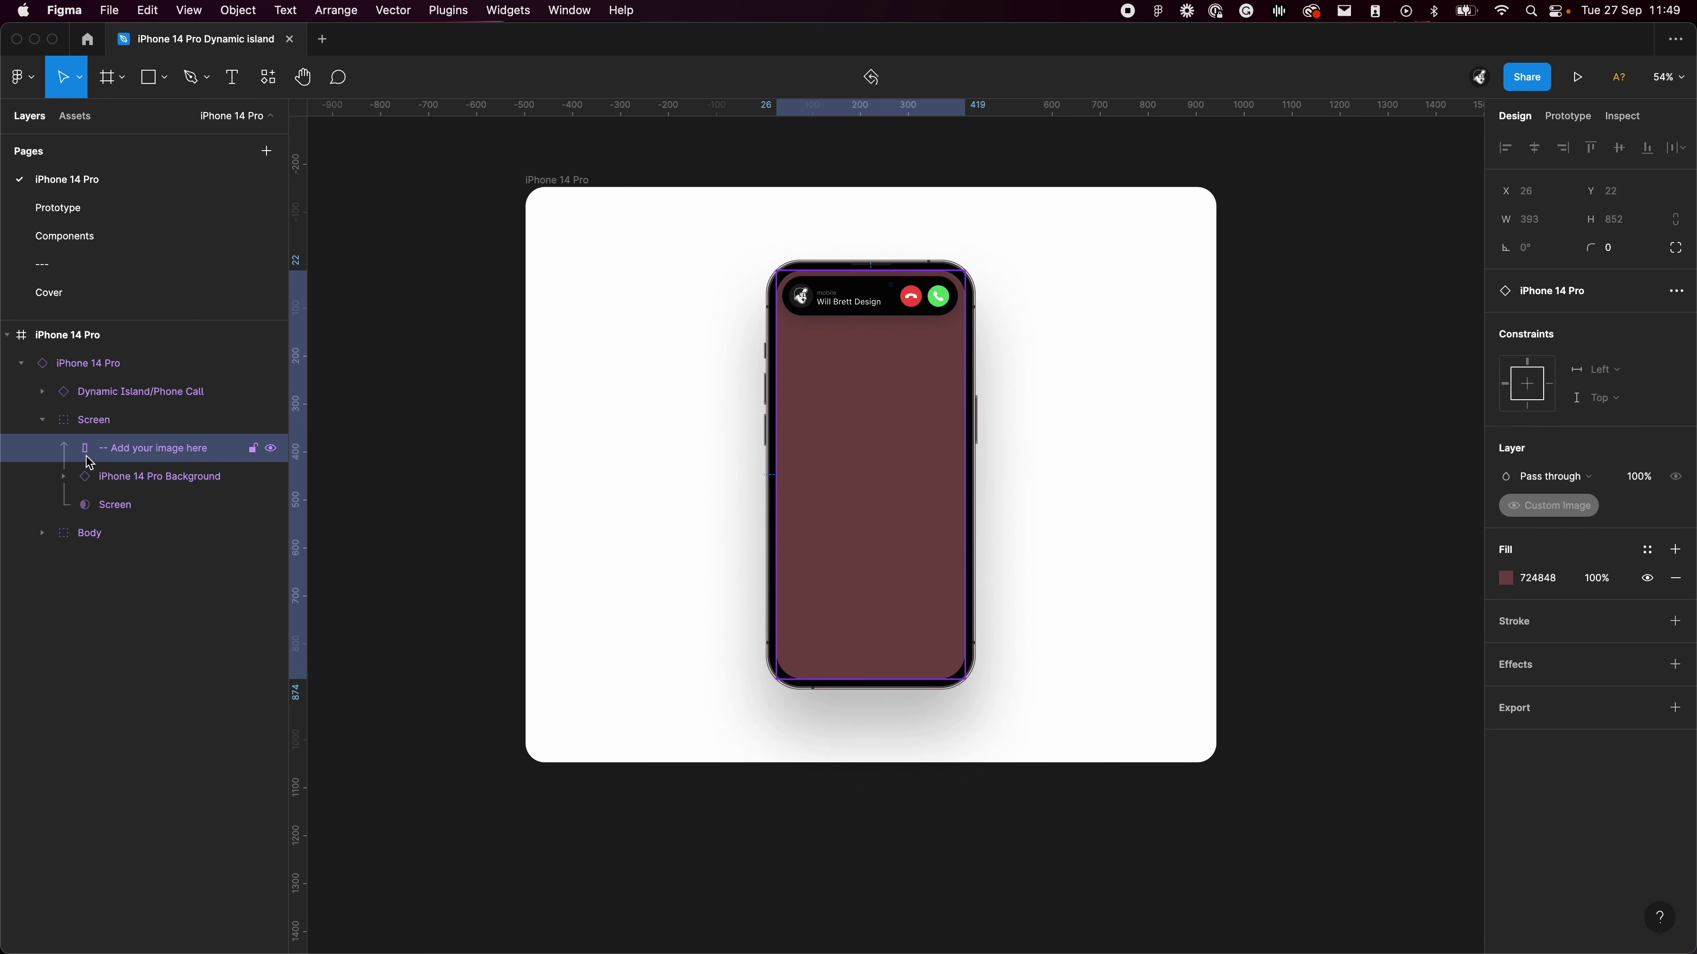
# Fill the image placeholder red, then lighten it to pink
pyautogui.click(1505, 578)
pyautogui.moveTo(1348, 625); pyautogui.dragTo(1444, 529)
pyautogui.moveTo(1470, 588); pyautogui.dragTo(1354, 541)
# Switch the phone instance's Custom Image back off and reselect the phone
pyautogui.click(130, 359)
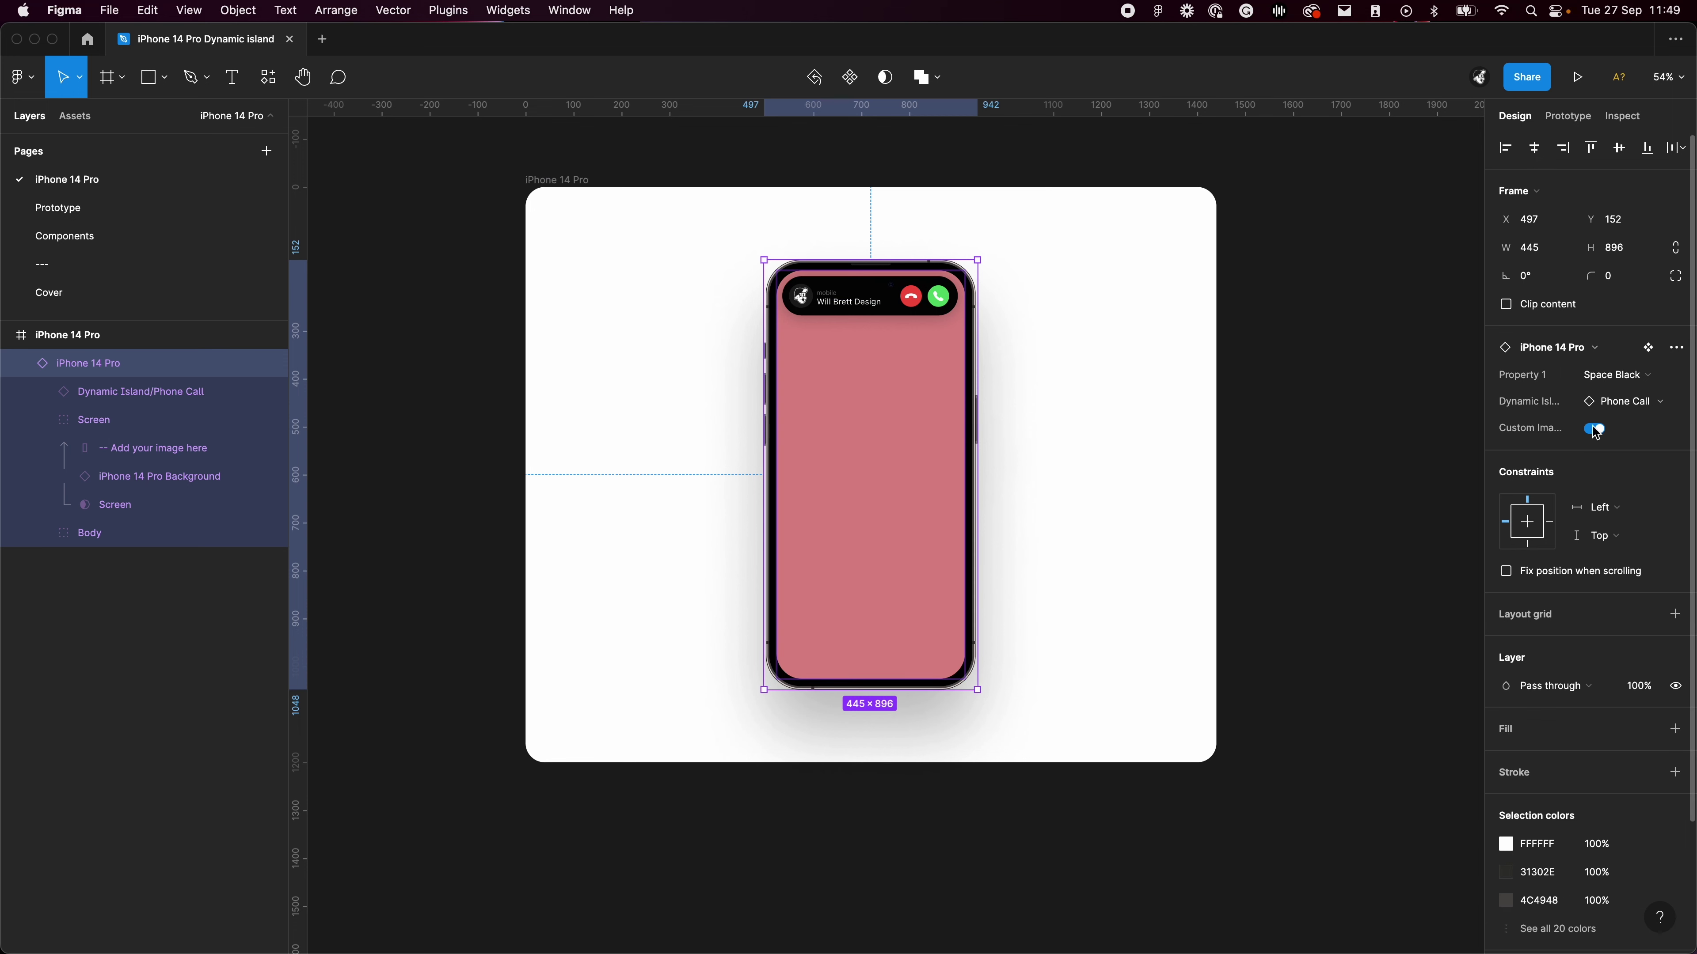
pyautogui.click(1595, 430)
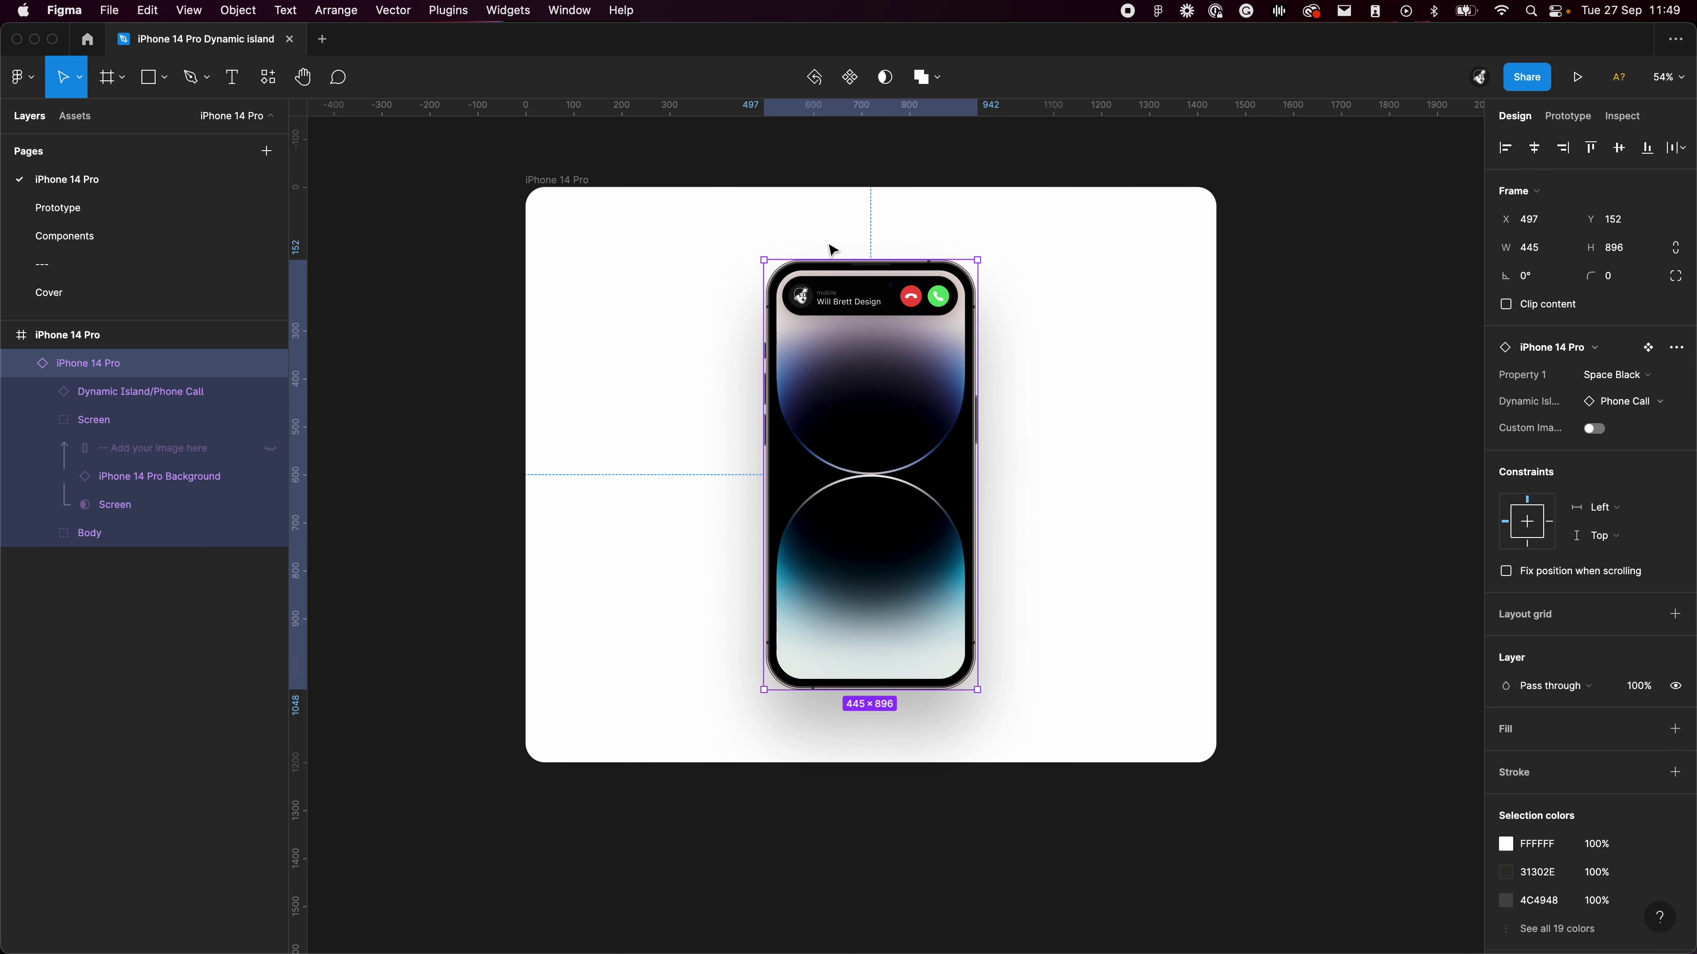
pyautogui.click(1213, 366)
pyautogui.click(962, 455)
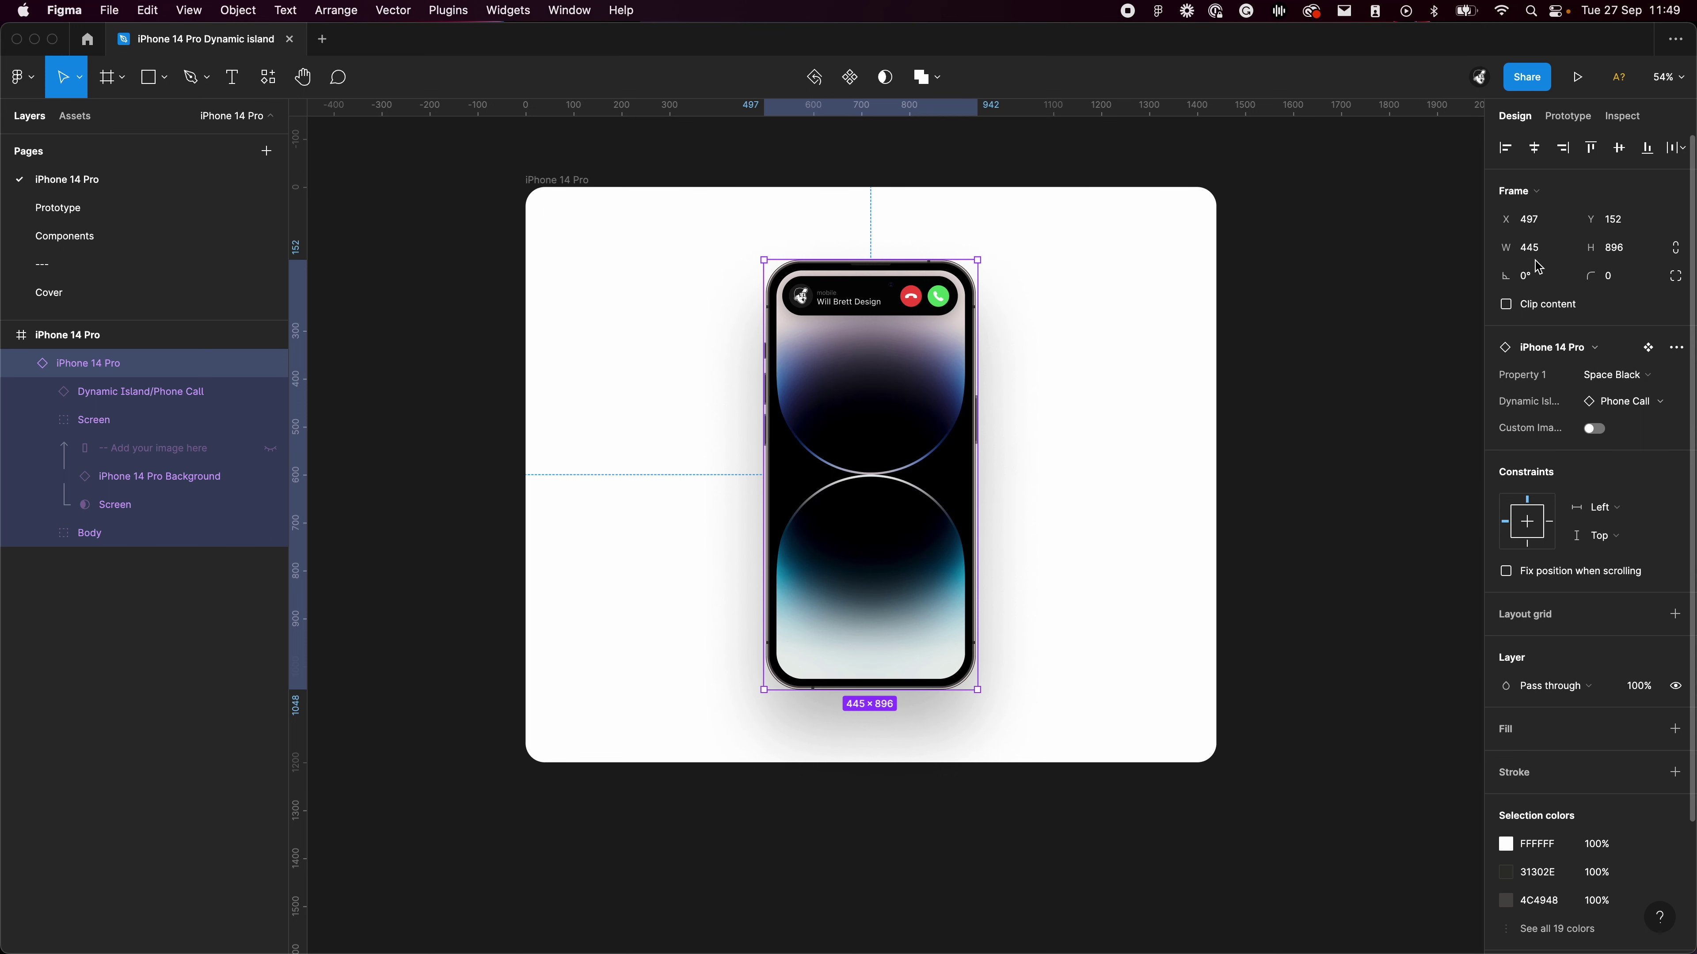
# Select the Screen group and collapse its child layers
pyautogui.click(154, 428)
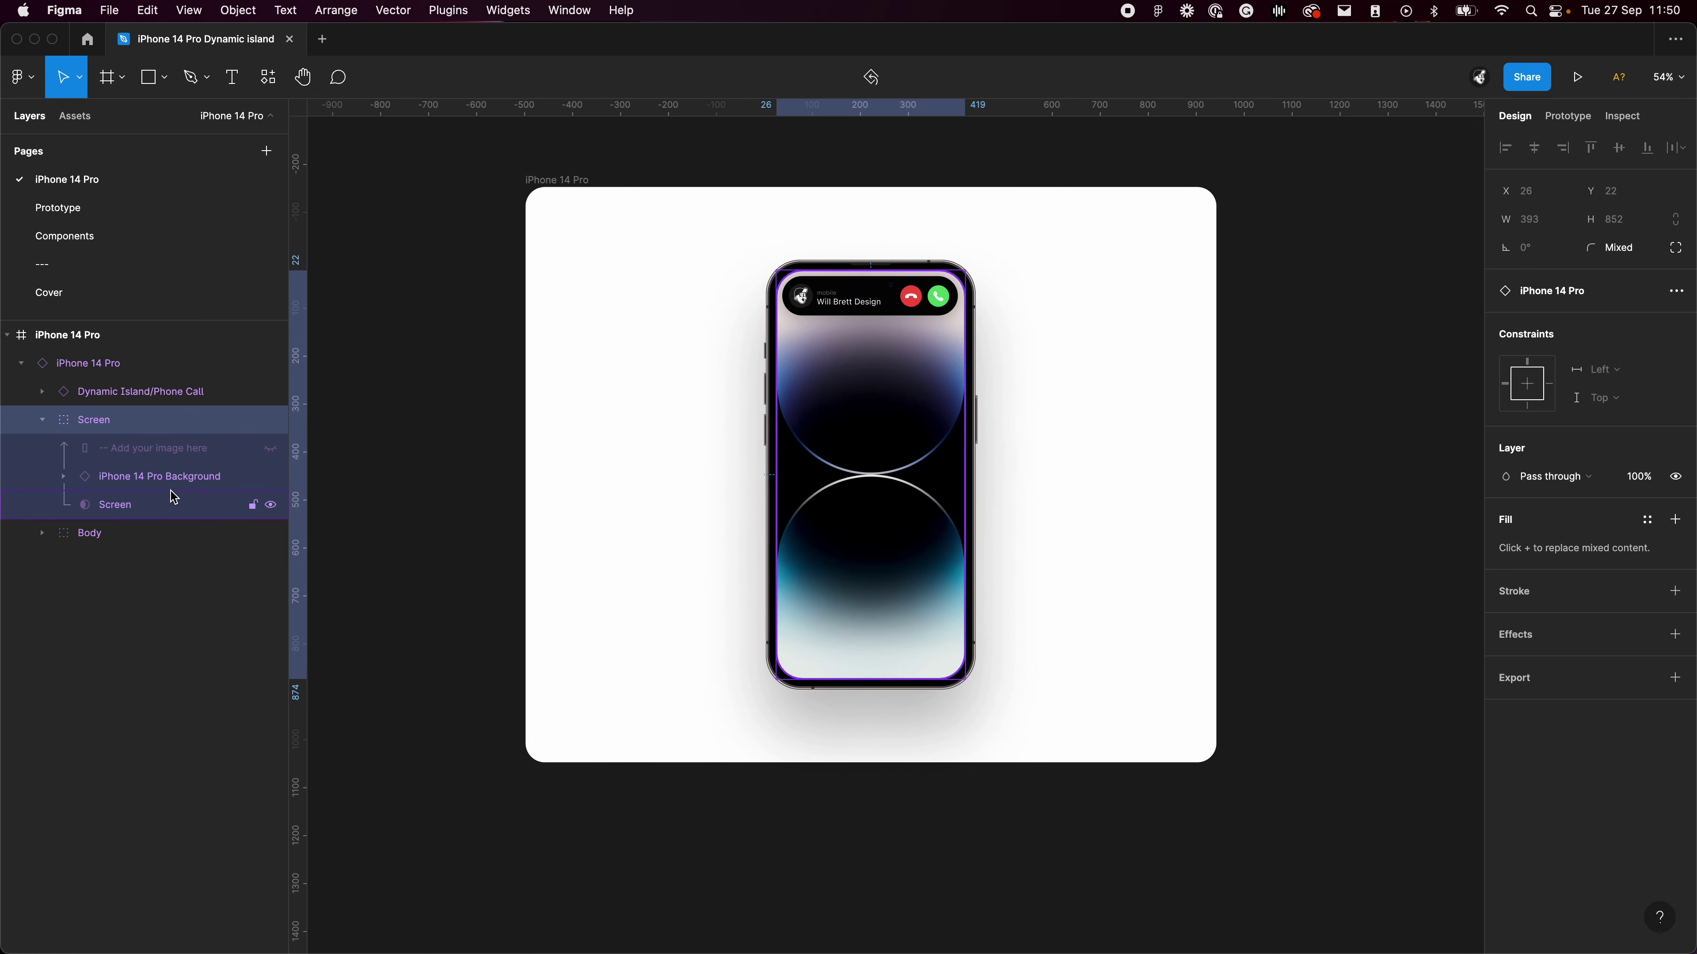
pyautogui.click(42, 420)
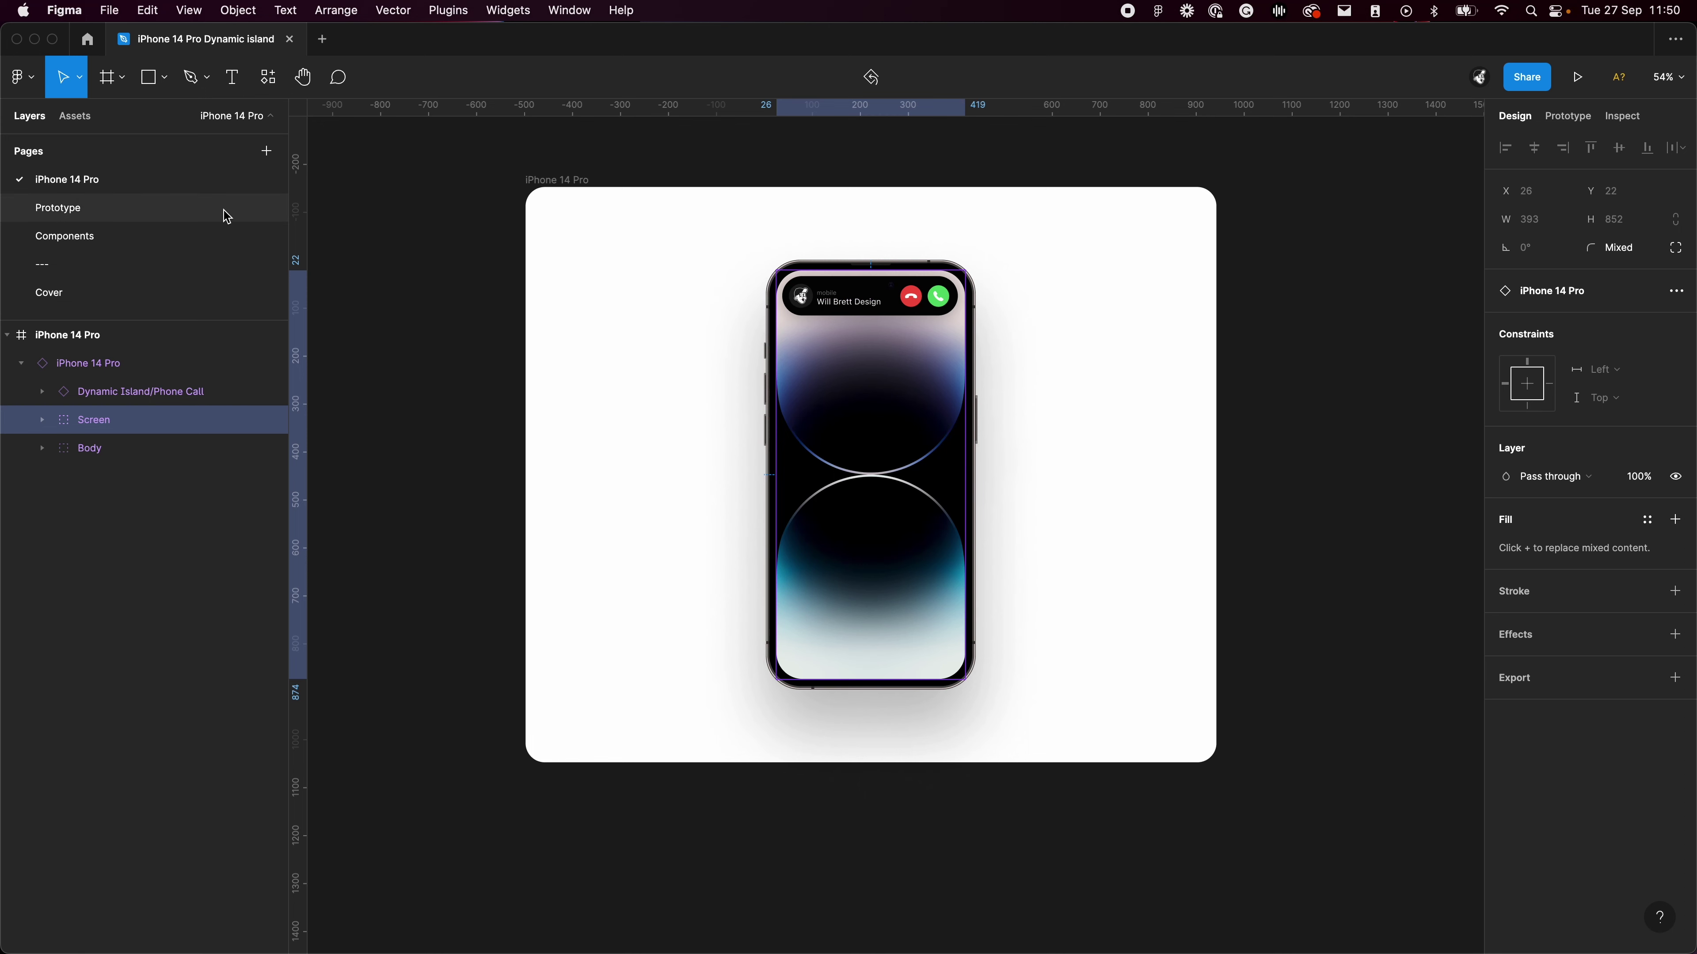
# Go to the Components page and marquee-select the row of small icon components
pyautogui.click(119, 237)
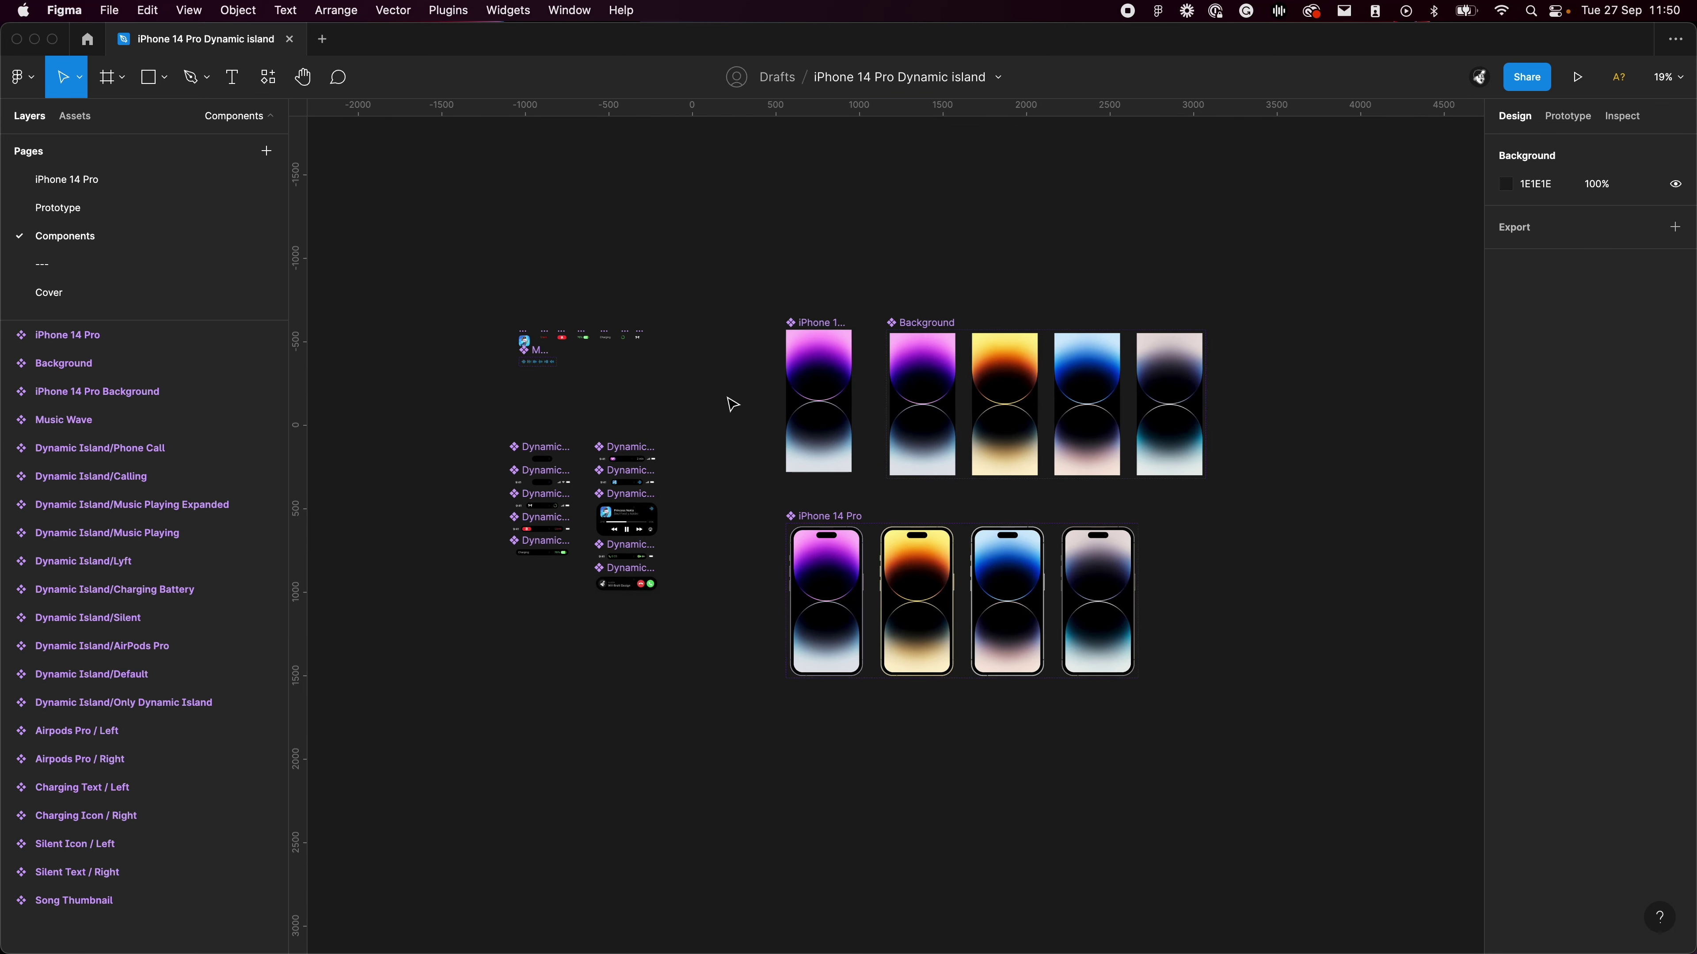
pyautogui.hscroll(-5, 746, 417)
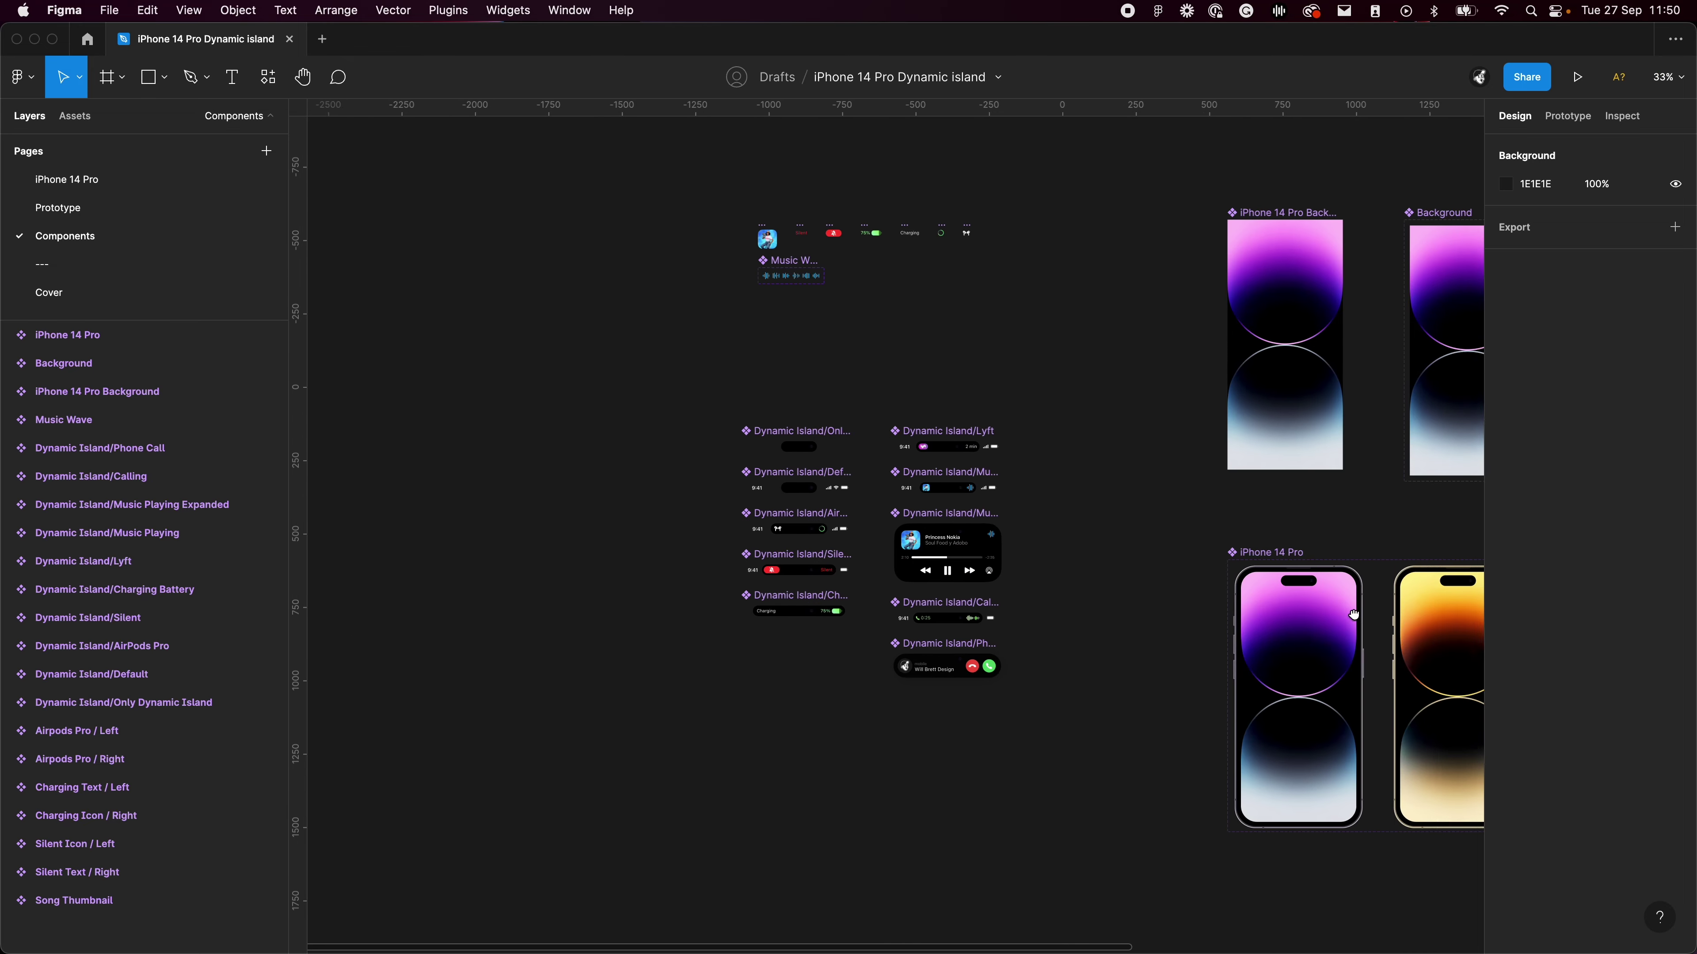
pyautogui.scroll(10, 667, 257)
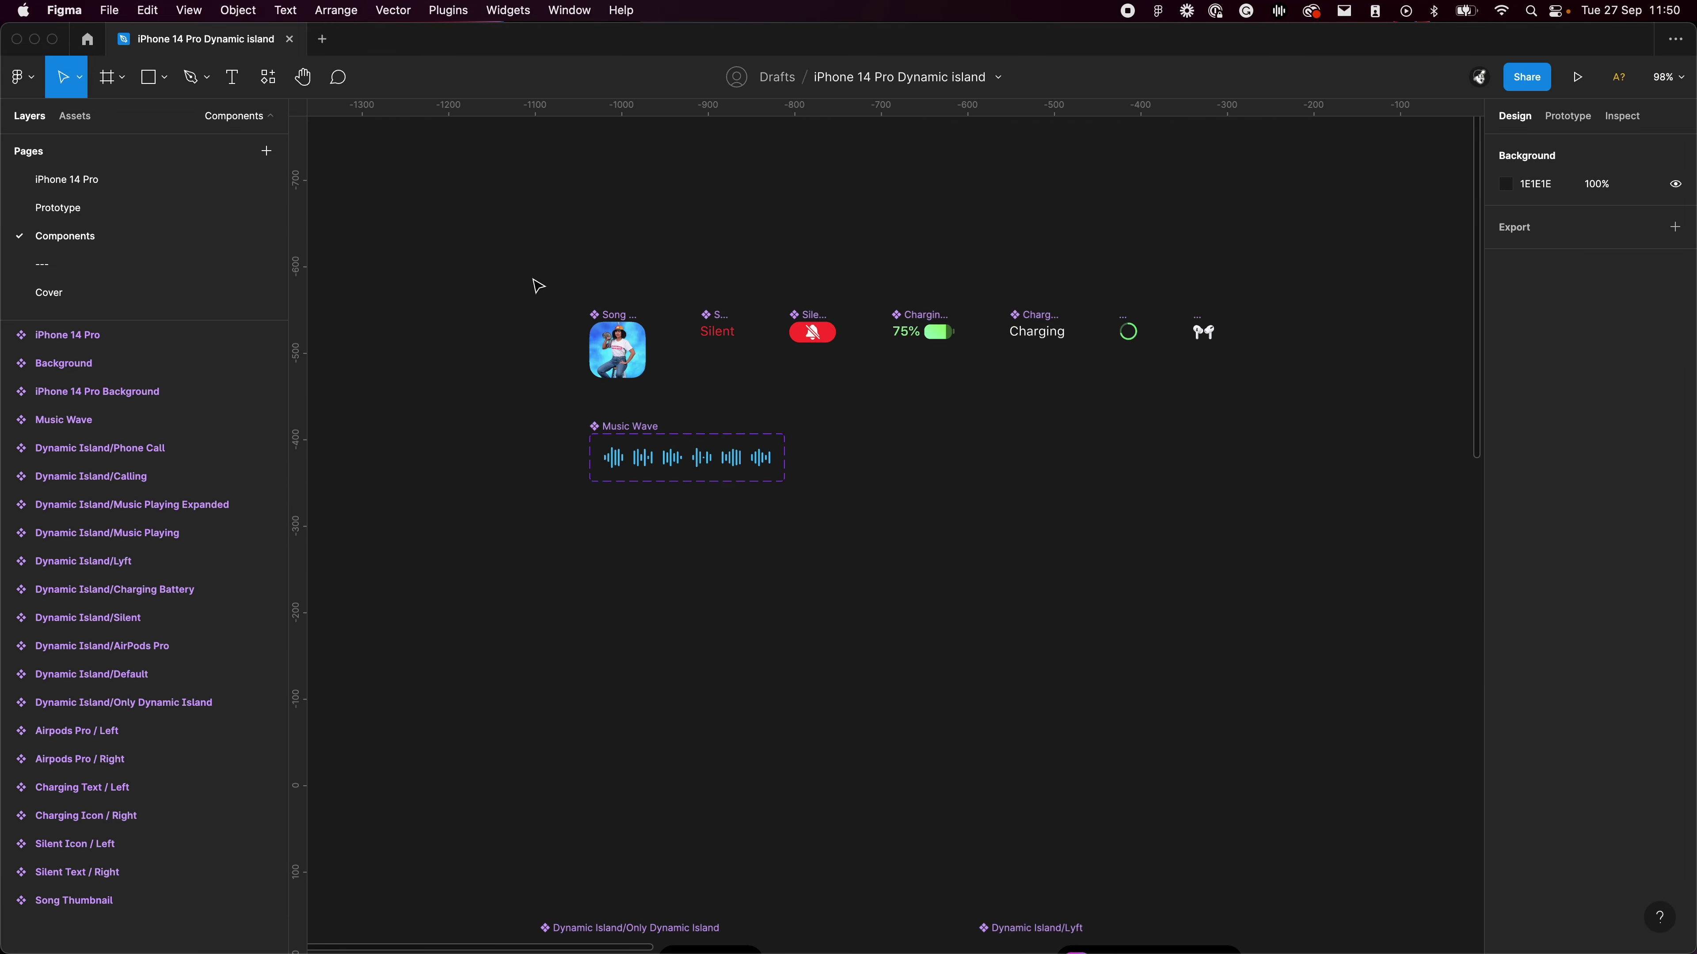
pyautogui.moveTo(531, 261); pyautogui.dragTo(1367, 578)
pyautogui.scroll(4, 720, 341)
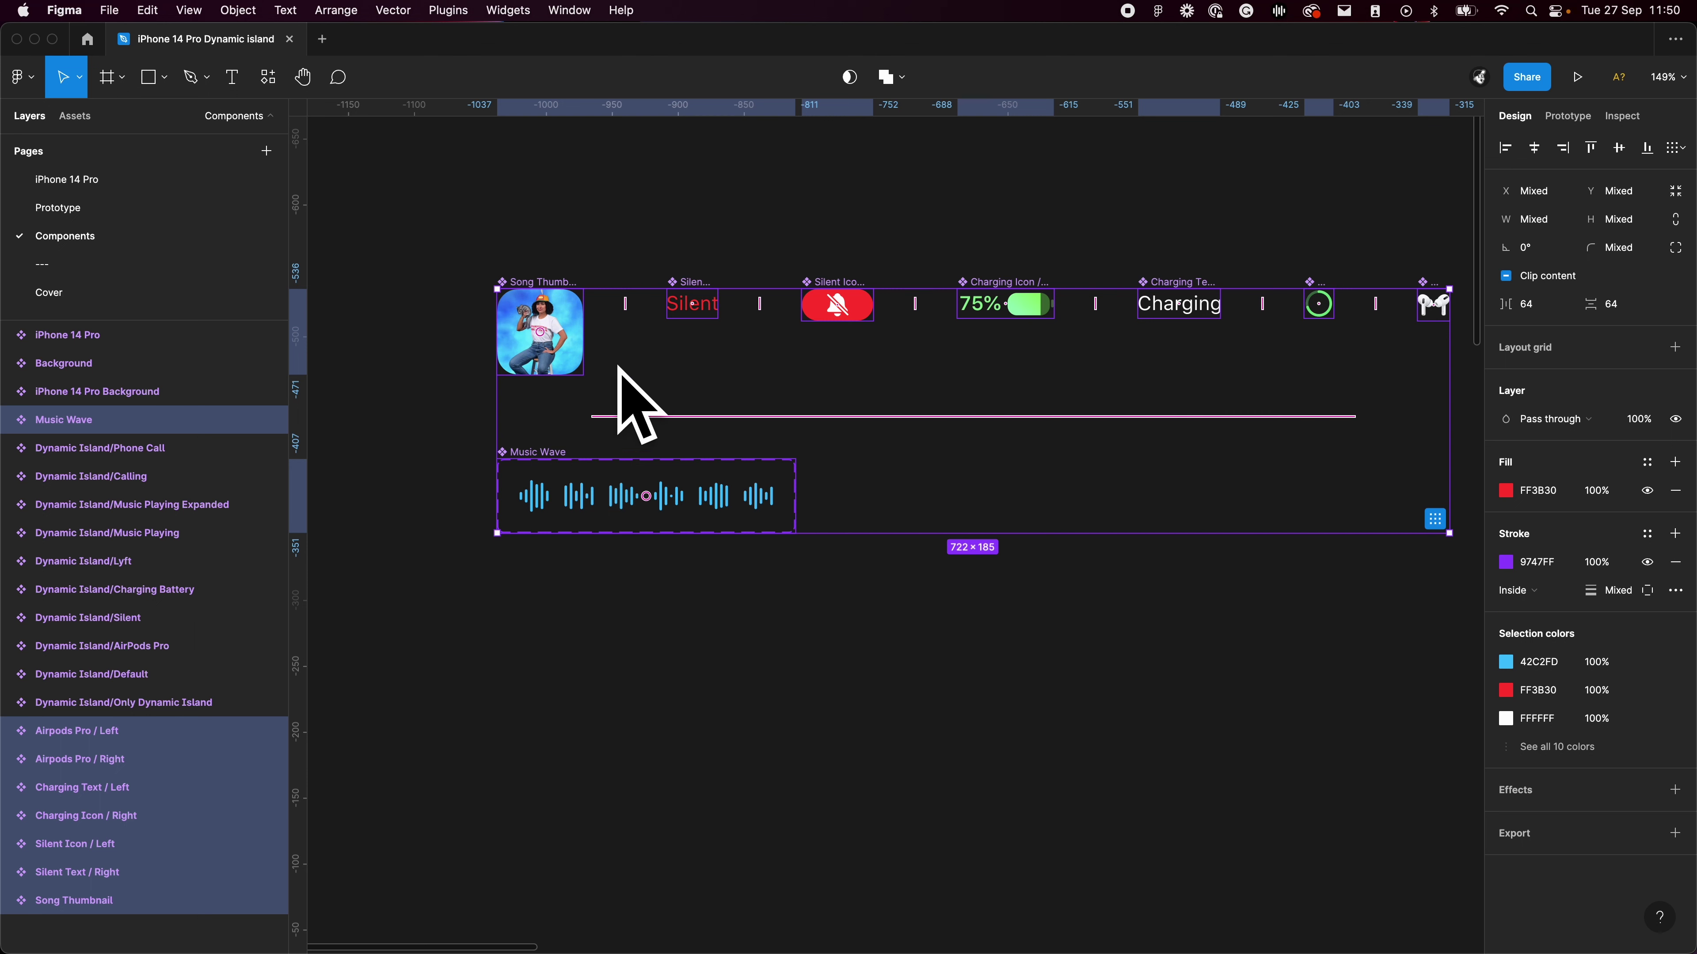
# Inspect the Song Thumbnail image's fill settings, then close them and deselect
pyautogui.doubleClick(575, 348)
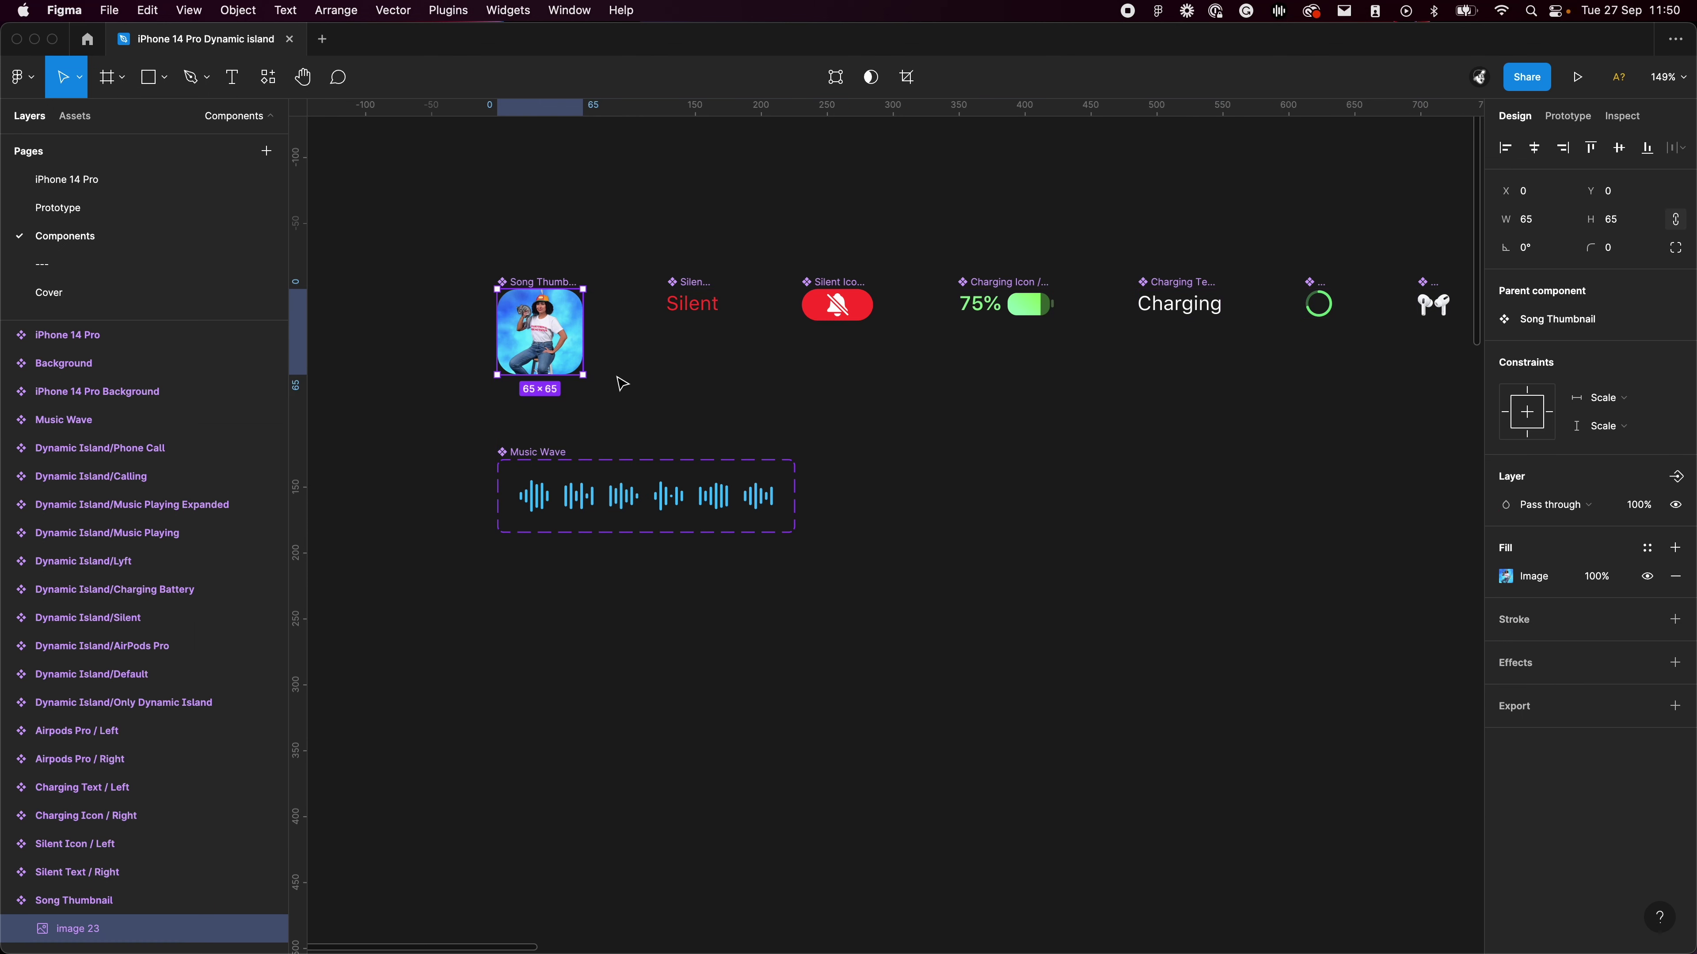
pyautogui.click(1508, 577)
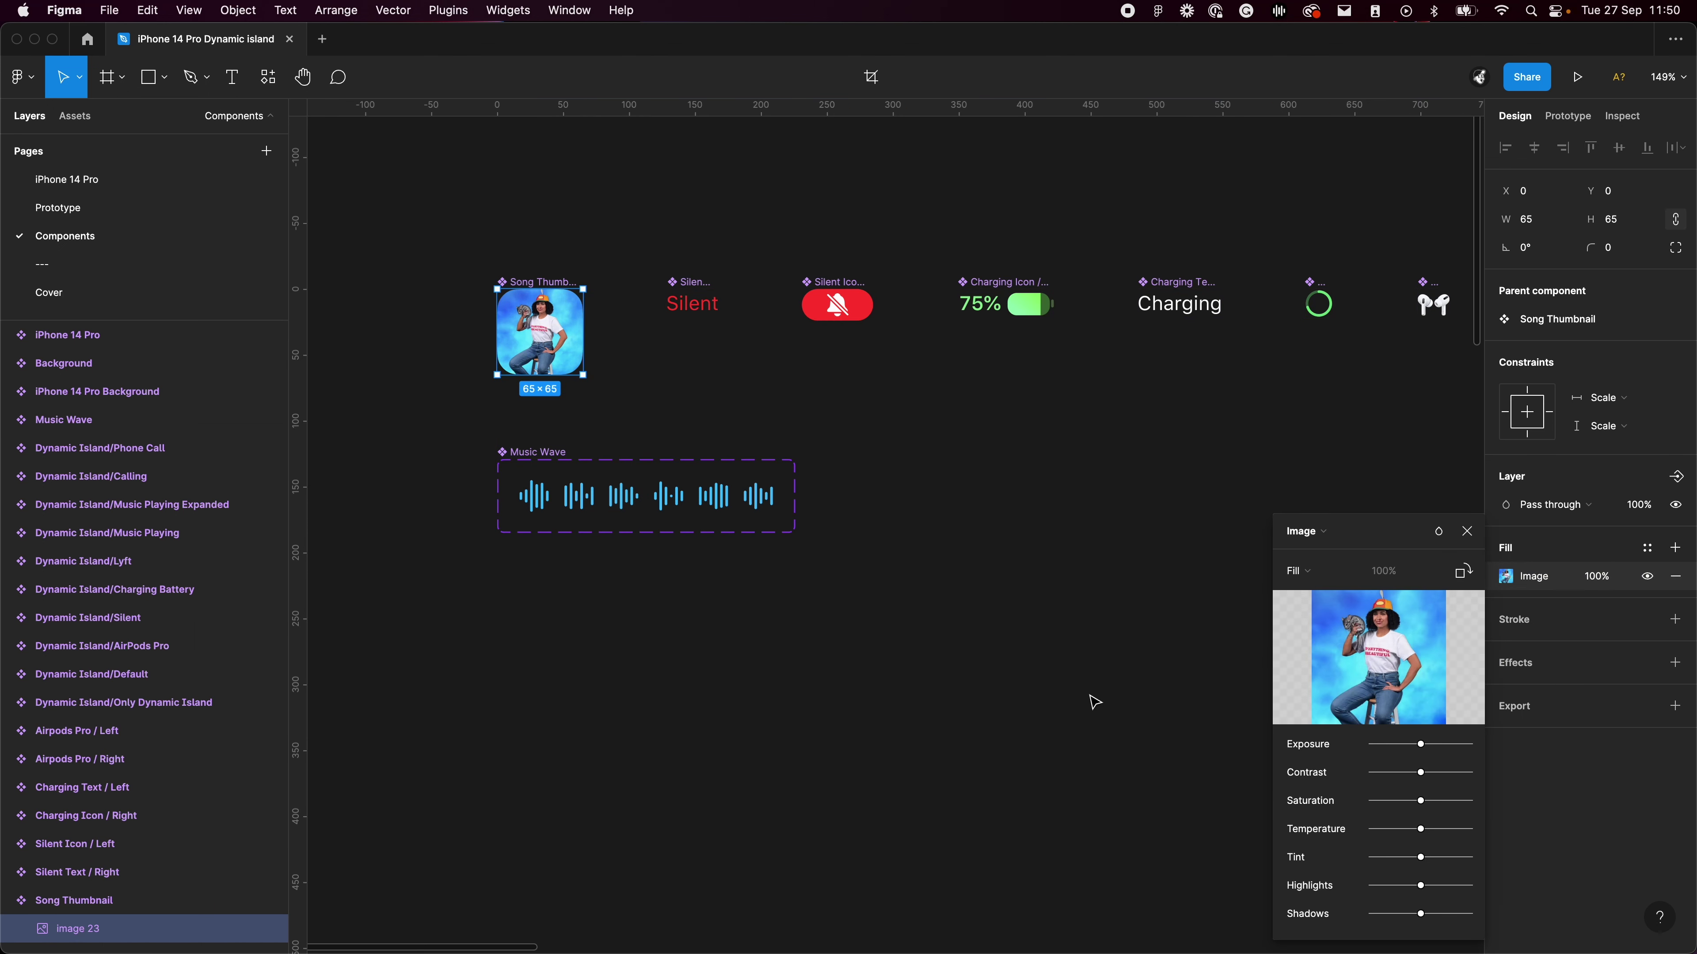
pyautogui.click(1467, 531)
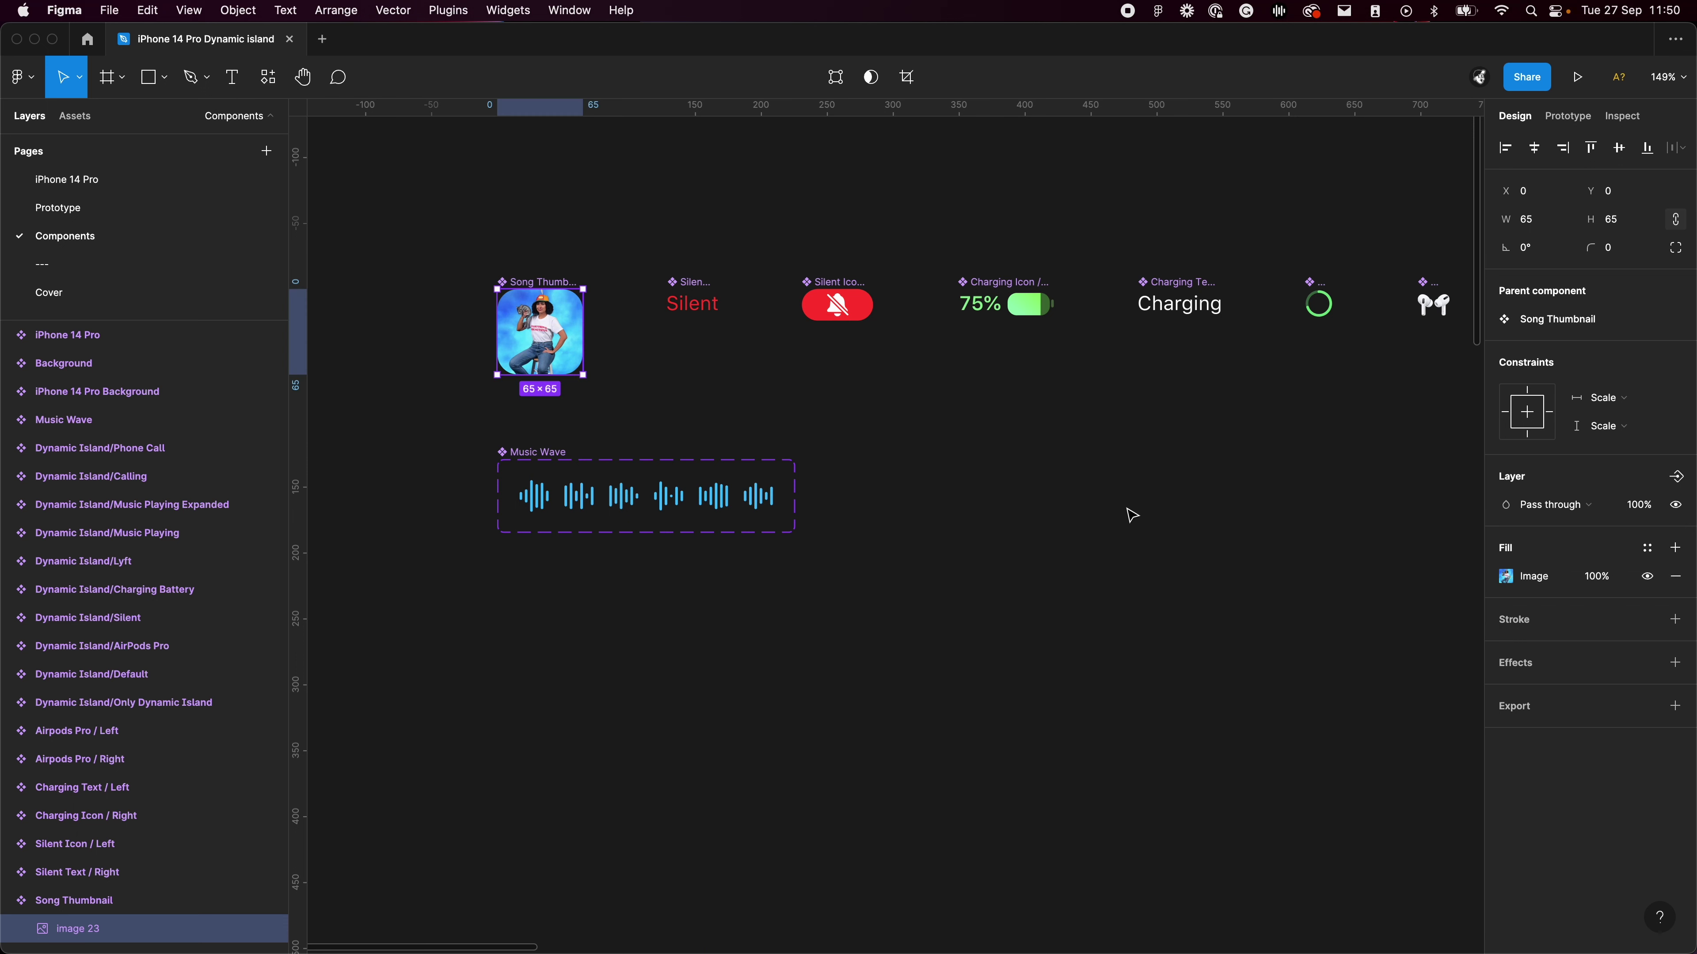
pyautogui.click(768, 572)
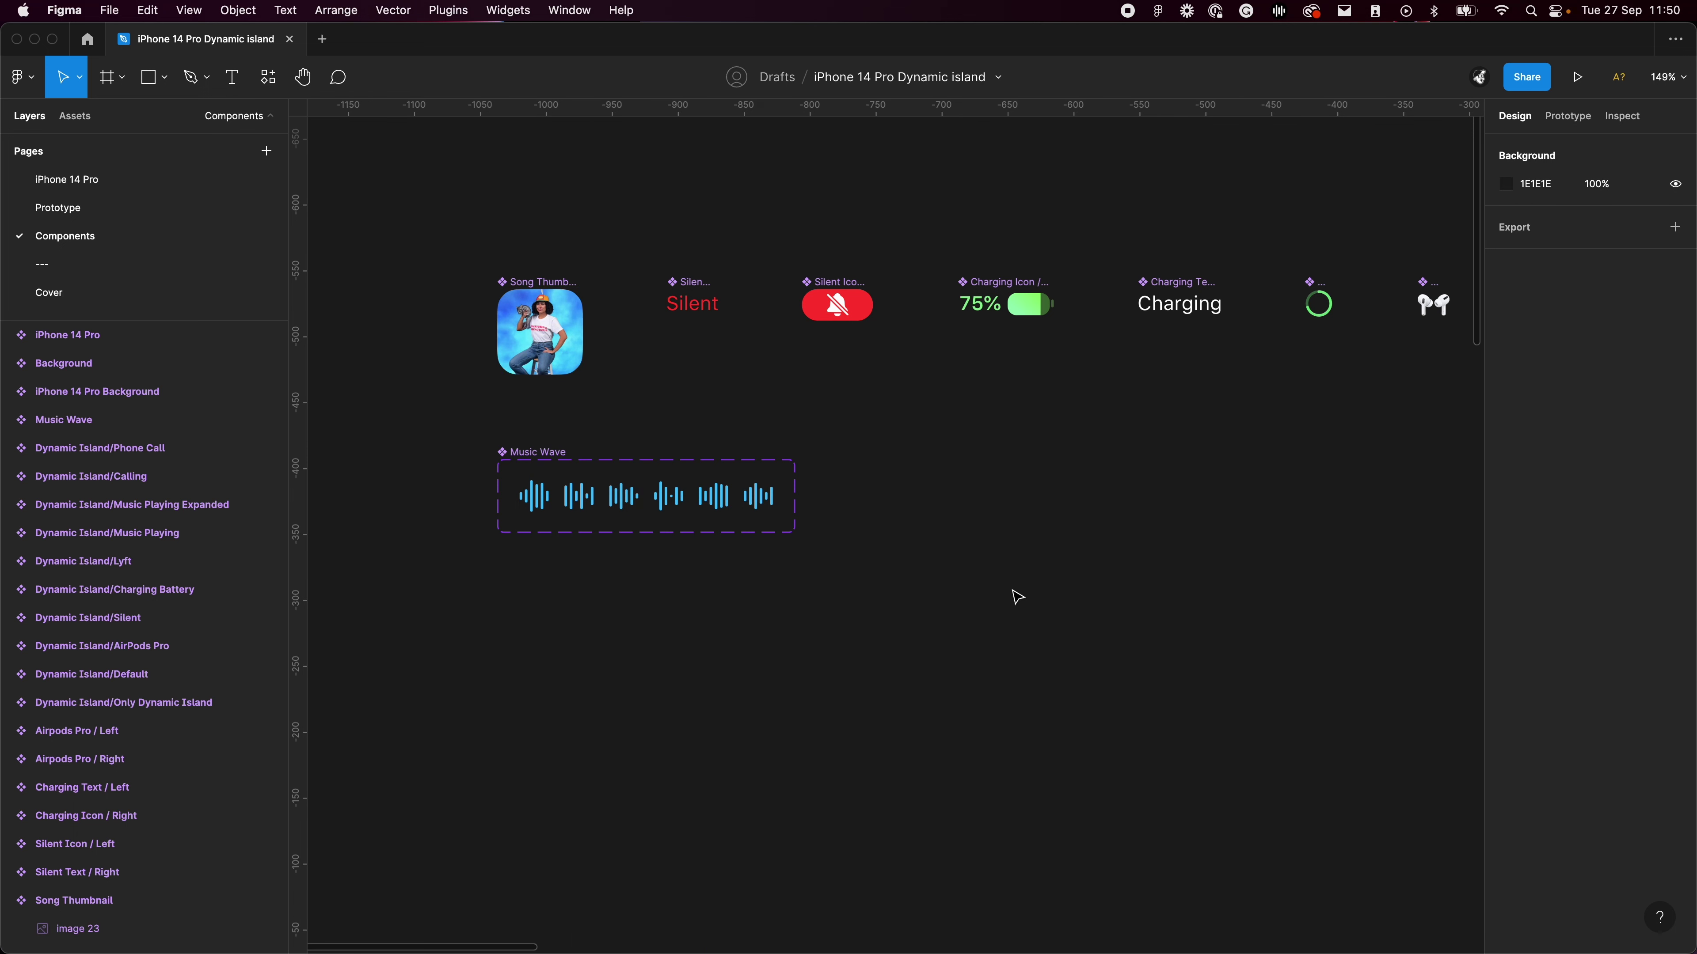
# Check the Music Wave's prototype links, then browse to the Dynamic Island/Silent component
pyautogui.hotkey('shift', 'e')
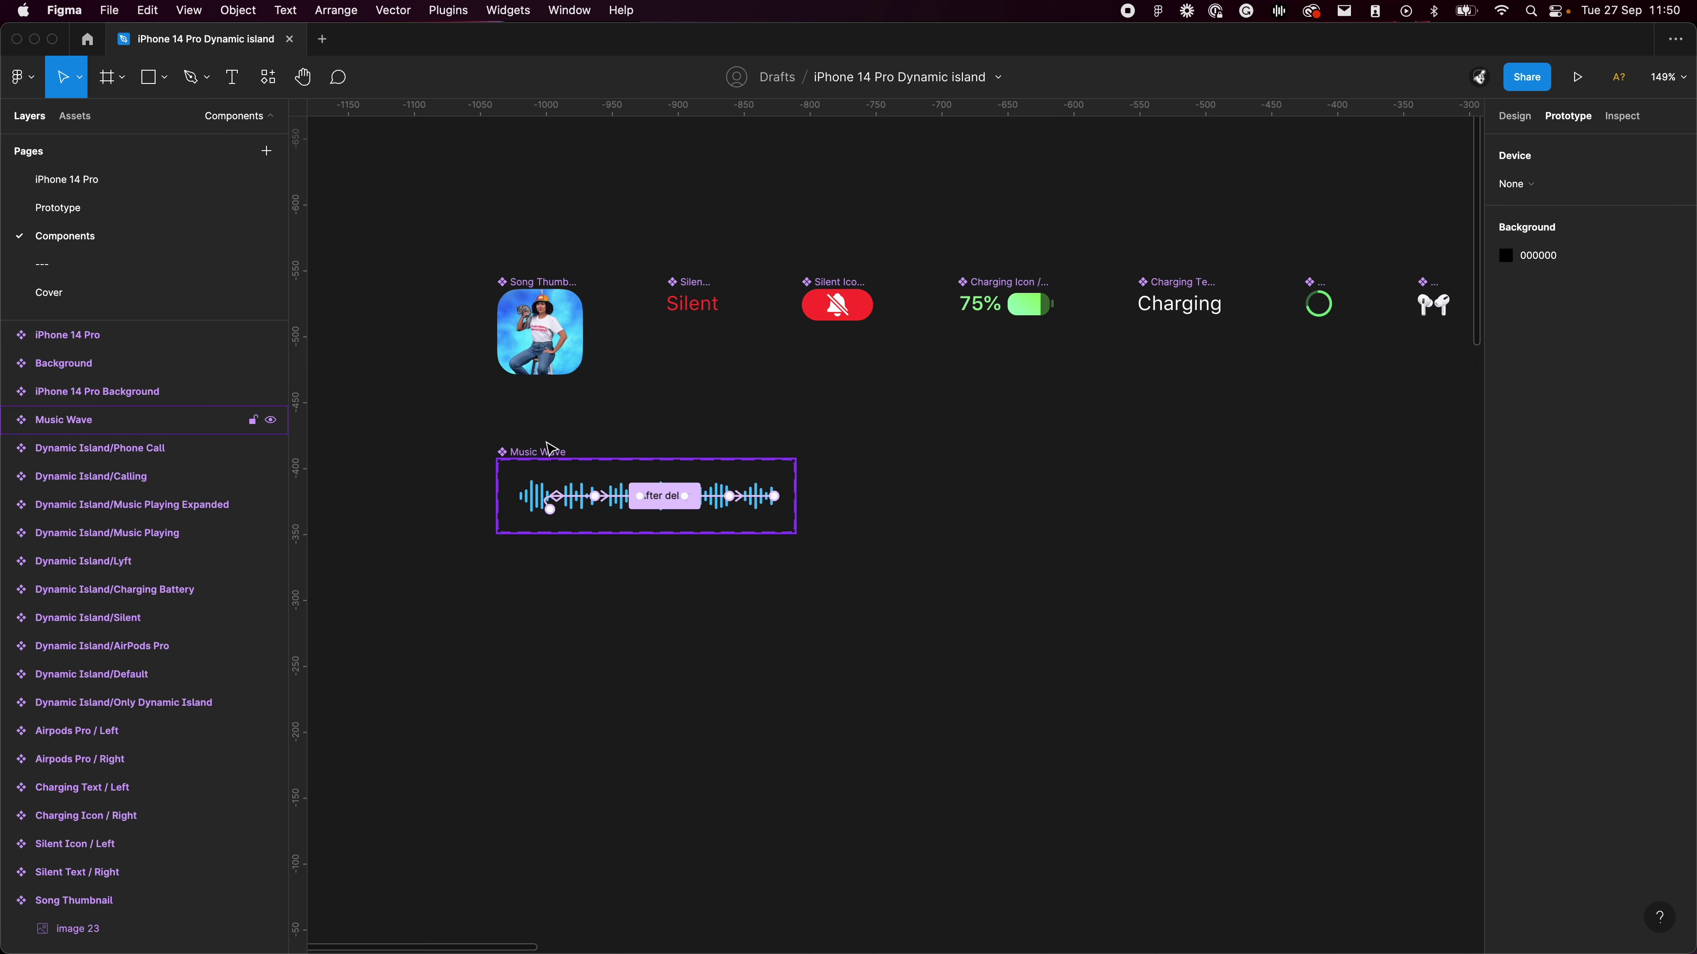
pyautogui.hotkey('shift', 'e')
pyautogui.scroll(-6, 943, 508)
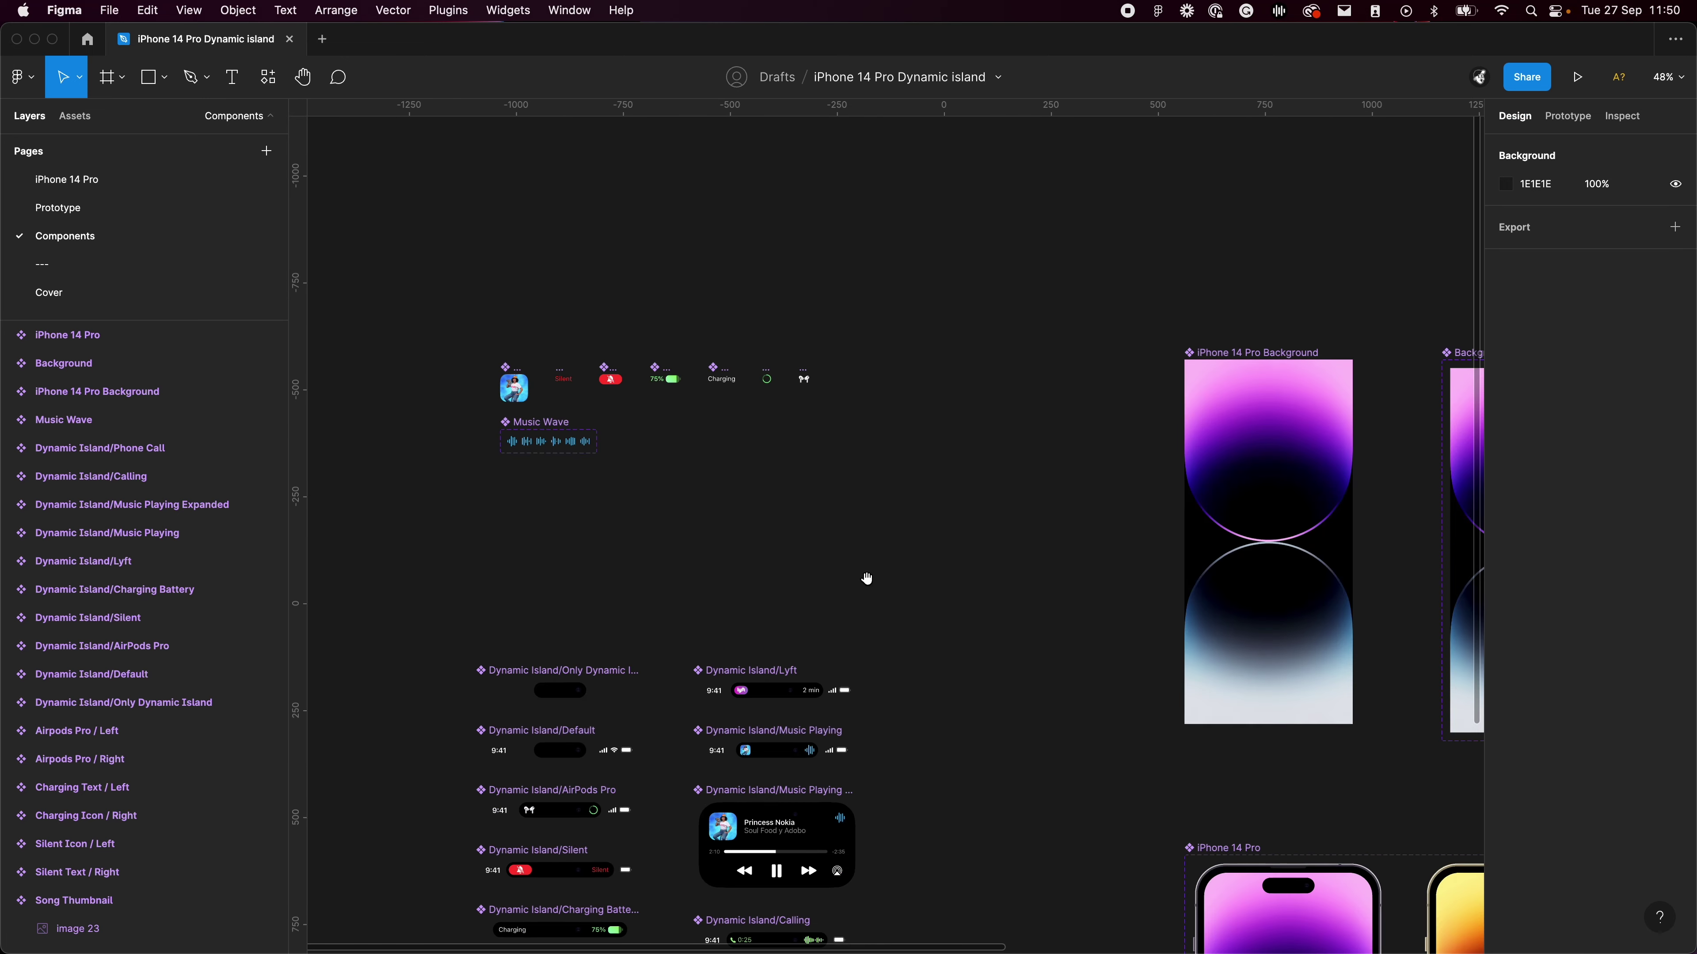
pyautogui.moveTo(866, 577); pyautogui.dragTo(940, 254)
pyautogui.scroll(8, 541, 538)
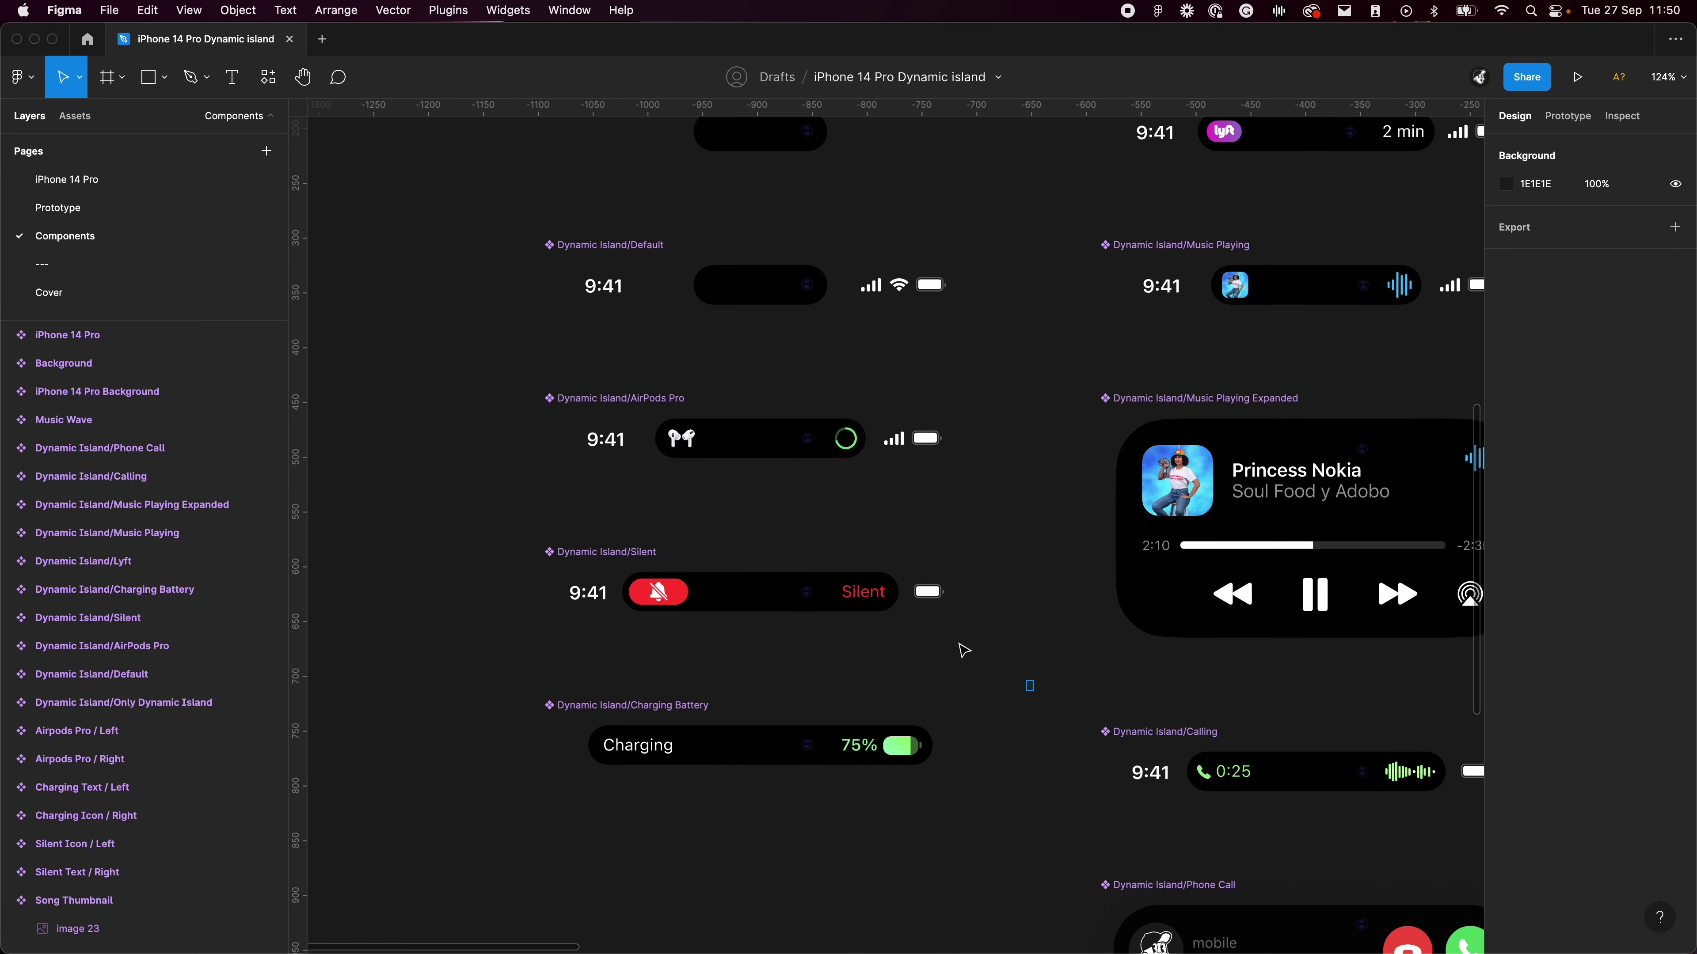
pyautogui.click(952, 611)
pyautogui.click(1057, 690)
# Marquee-select all the Dynamic Island state components, then clear the selection
pyautogui.scroll(-5, 936, 588)
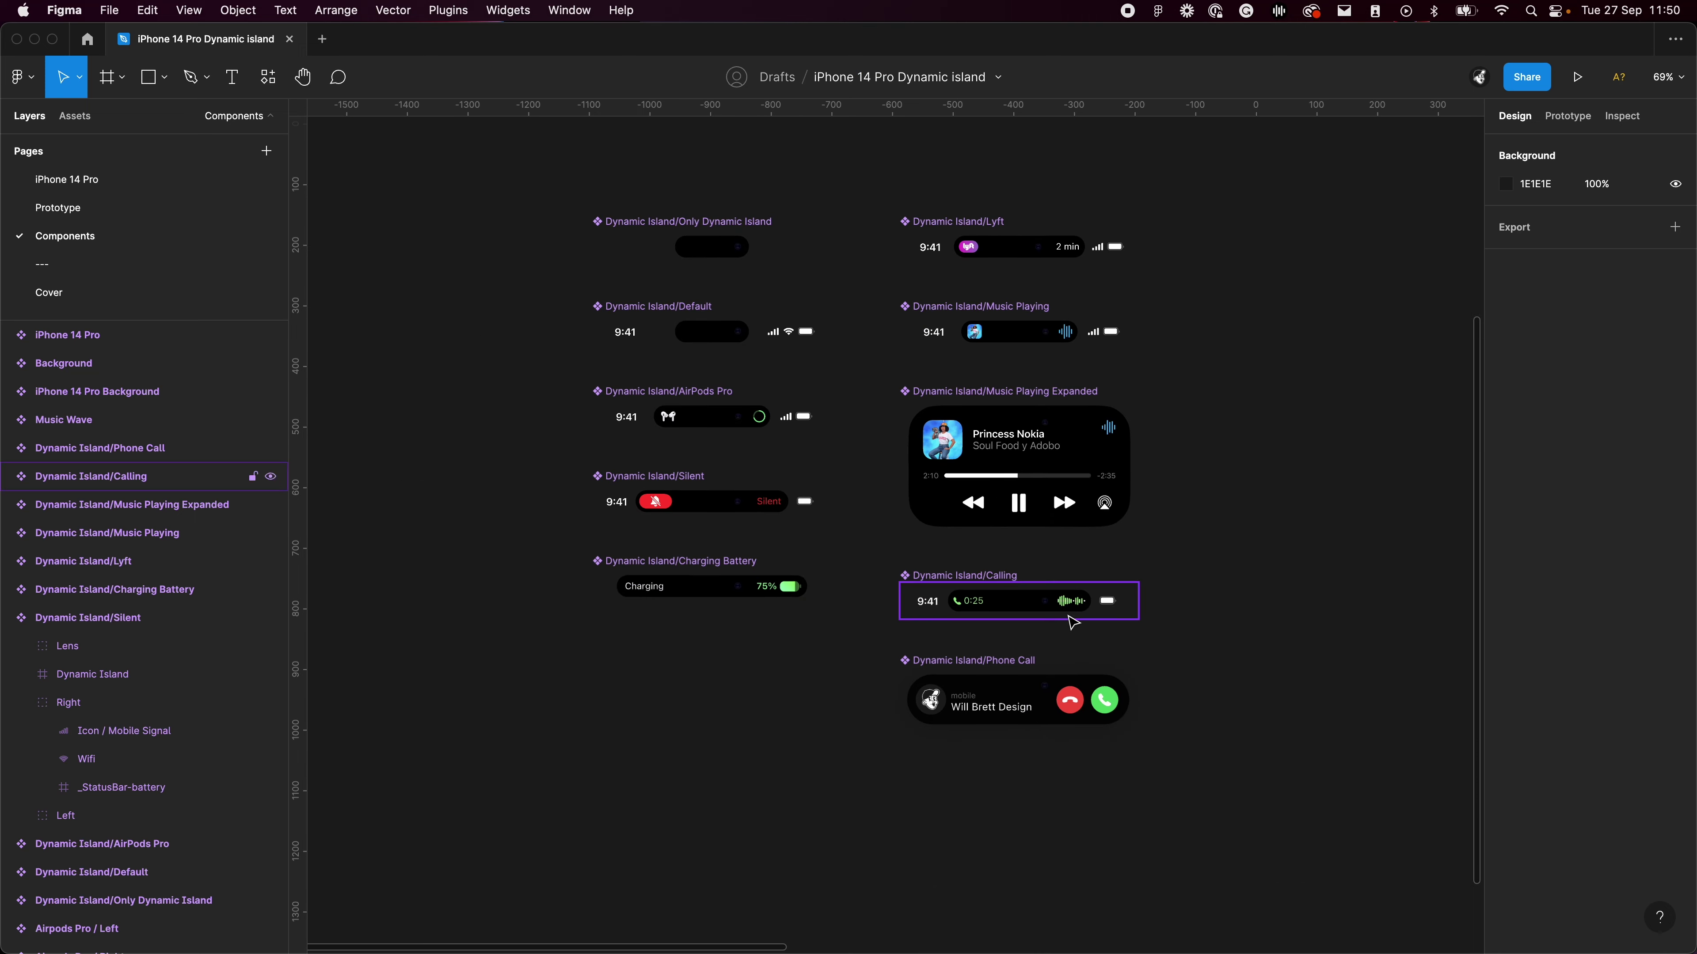
pyautogui.hscroll(3, 1201, 617)
pyautogui.moveTo(465, 138); pyautogui.dragTo(1193, 782)
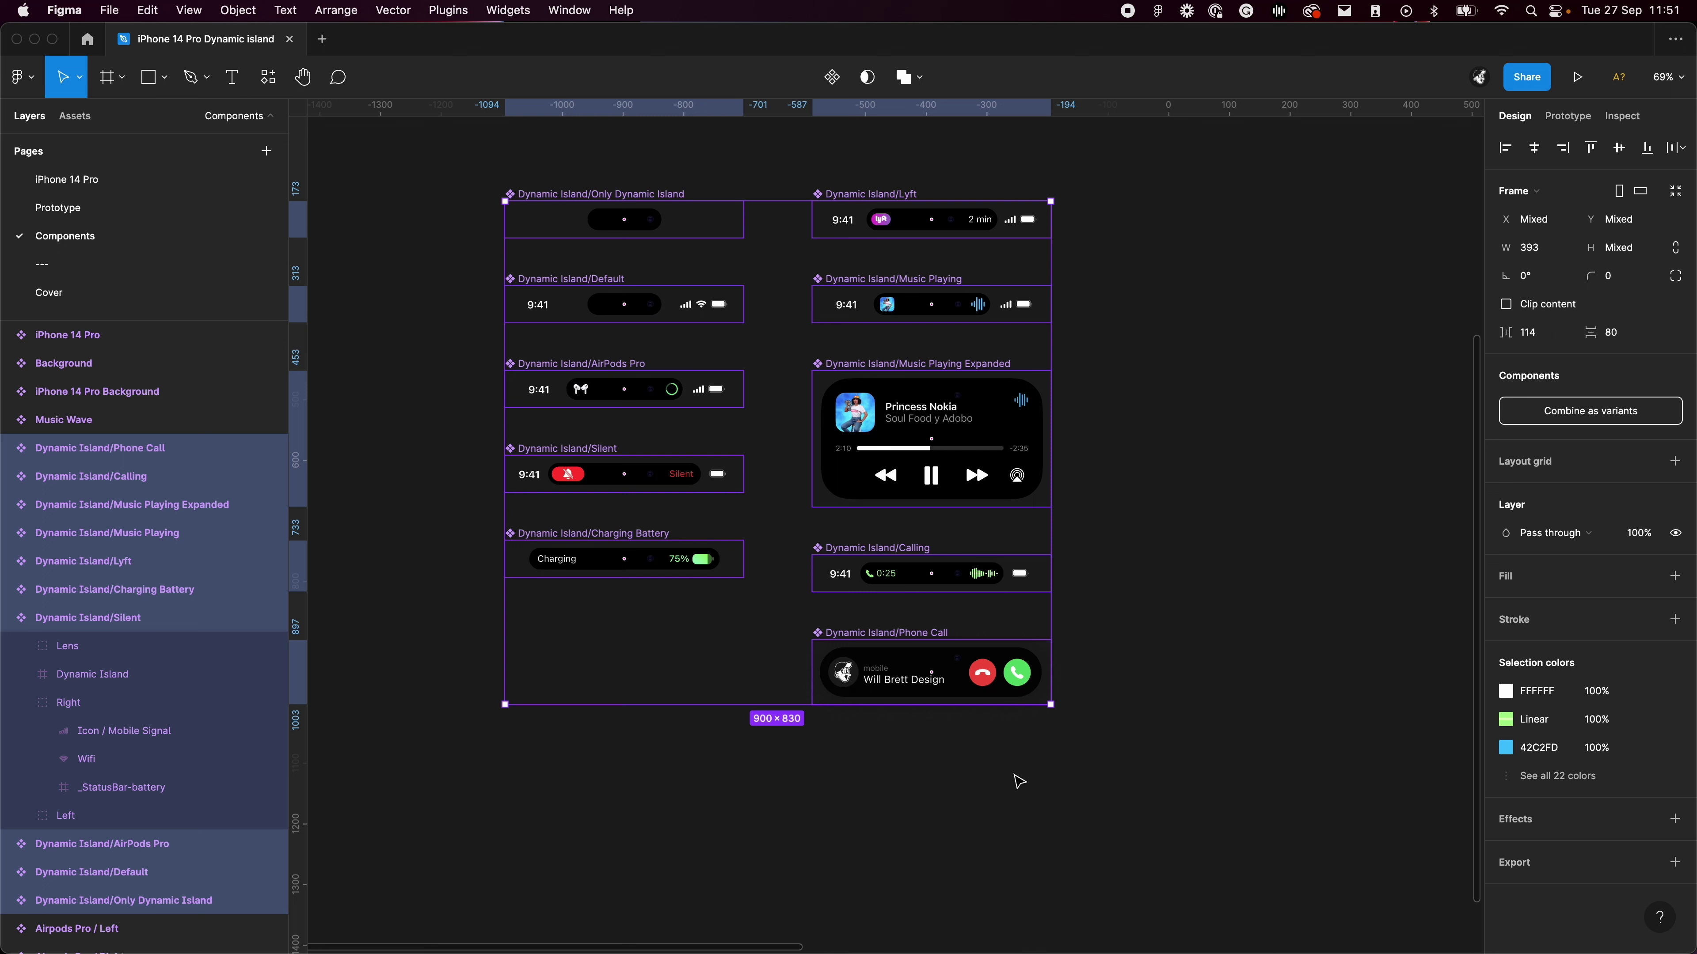
pyautogui.click(1200, 752)
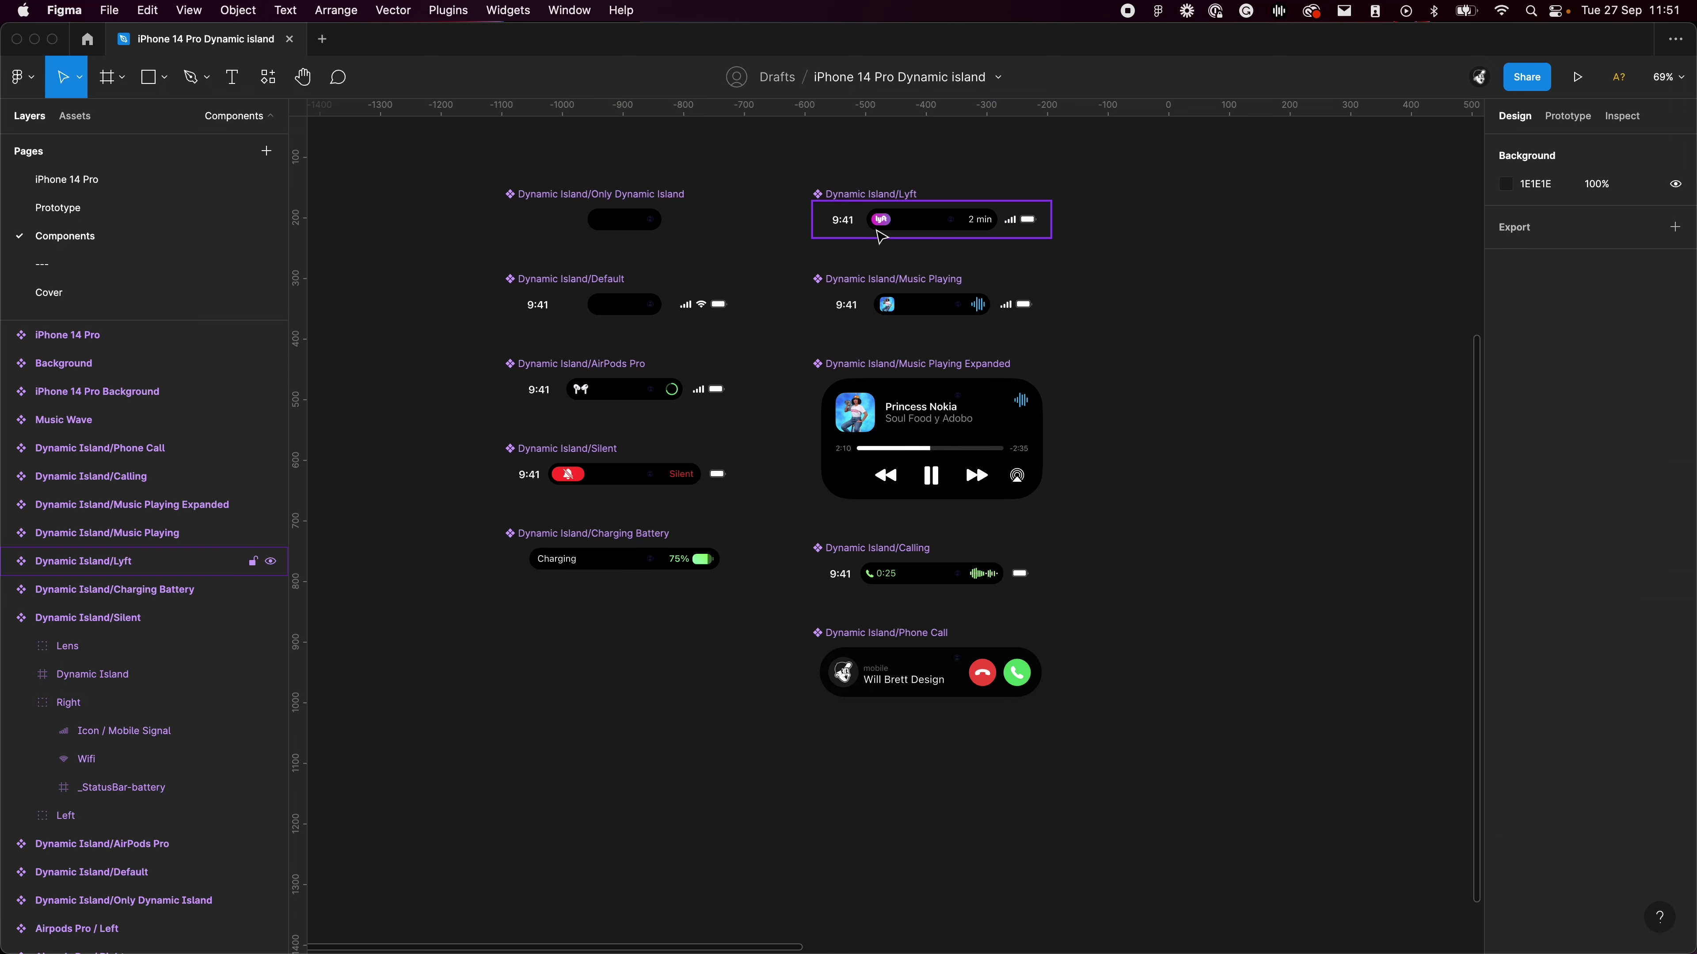
# Pan over to the Background and iPhone 14 Pro variants
pyautogui.scroll(5, 879, 235)
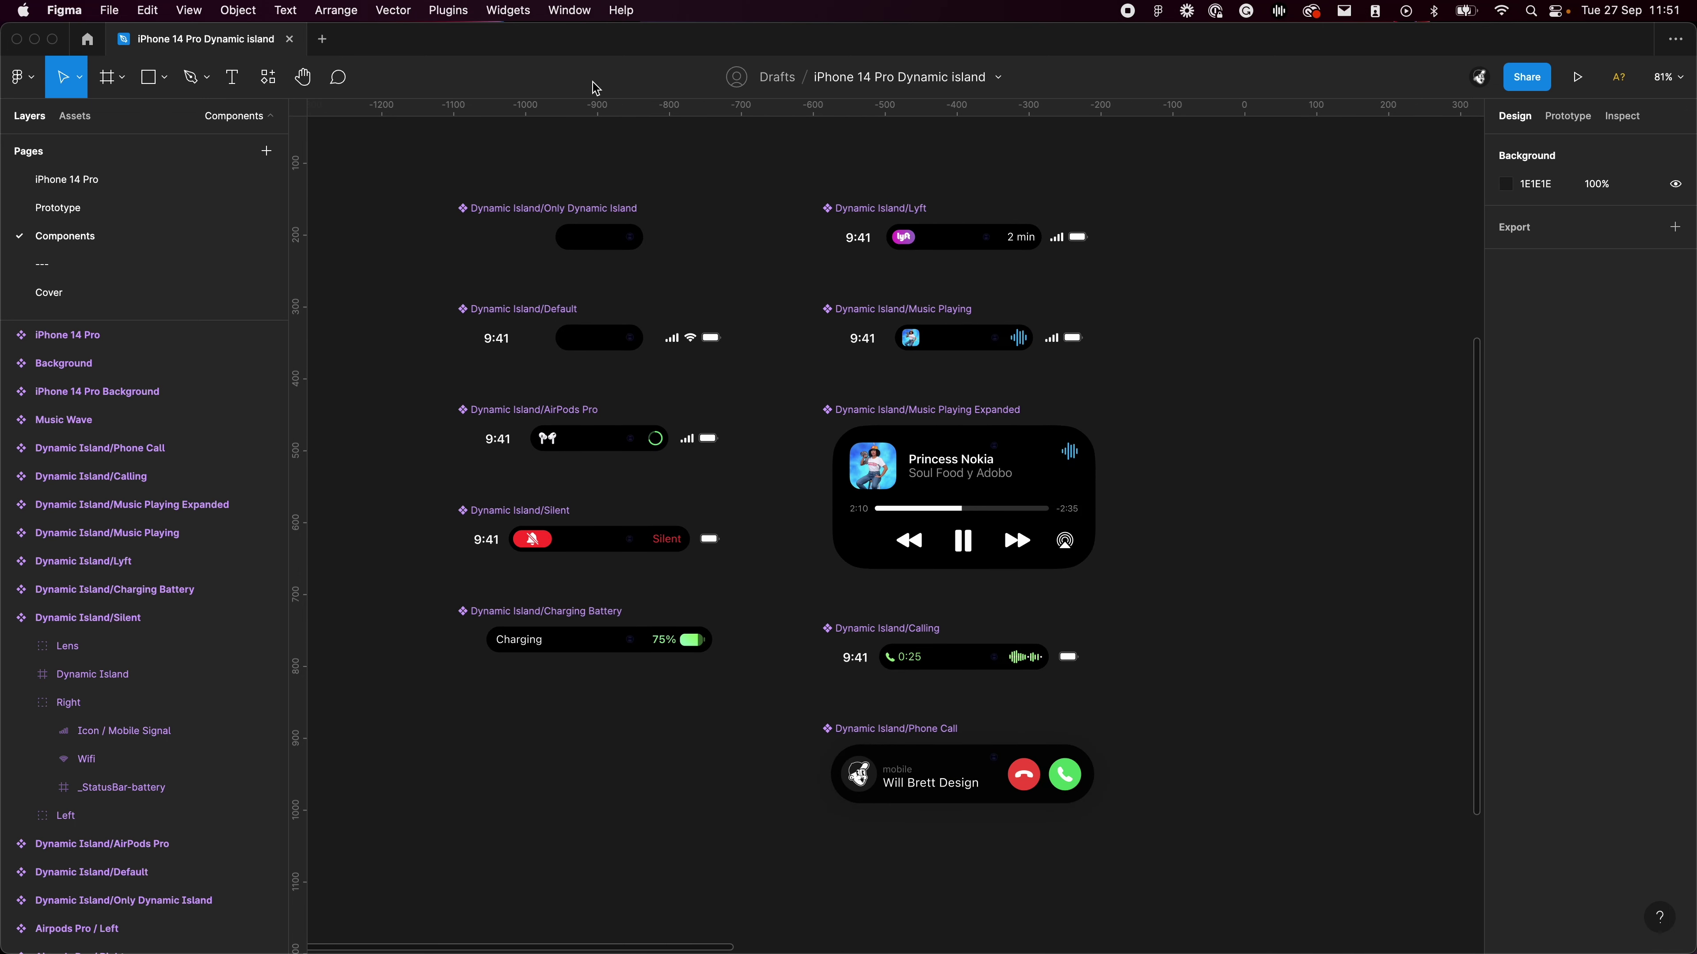
pyautogui.scroll(-2, 1007, 678)
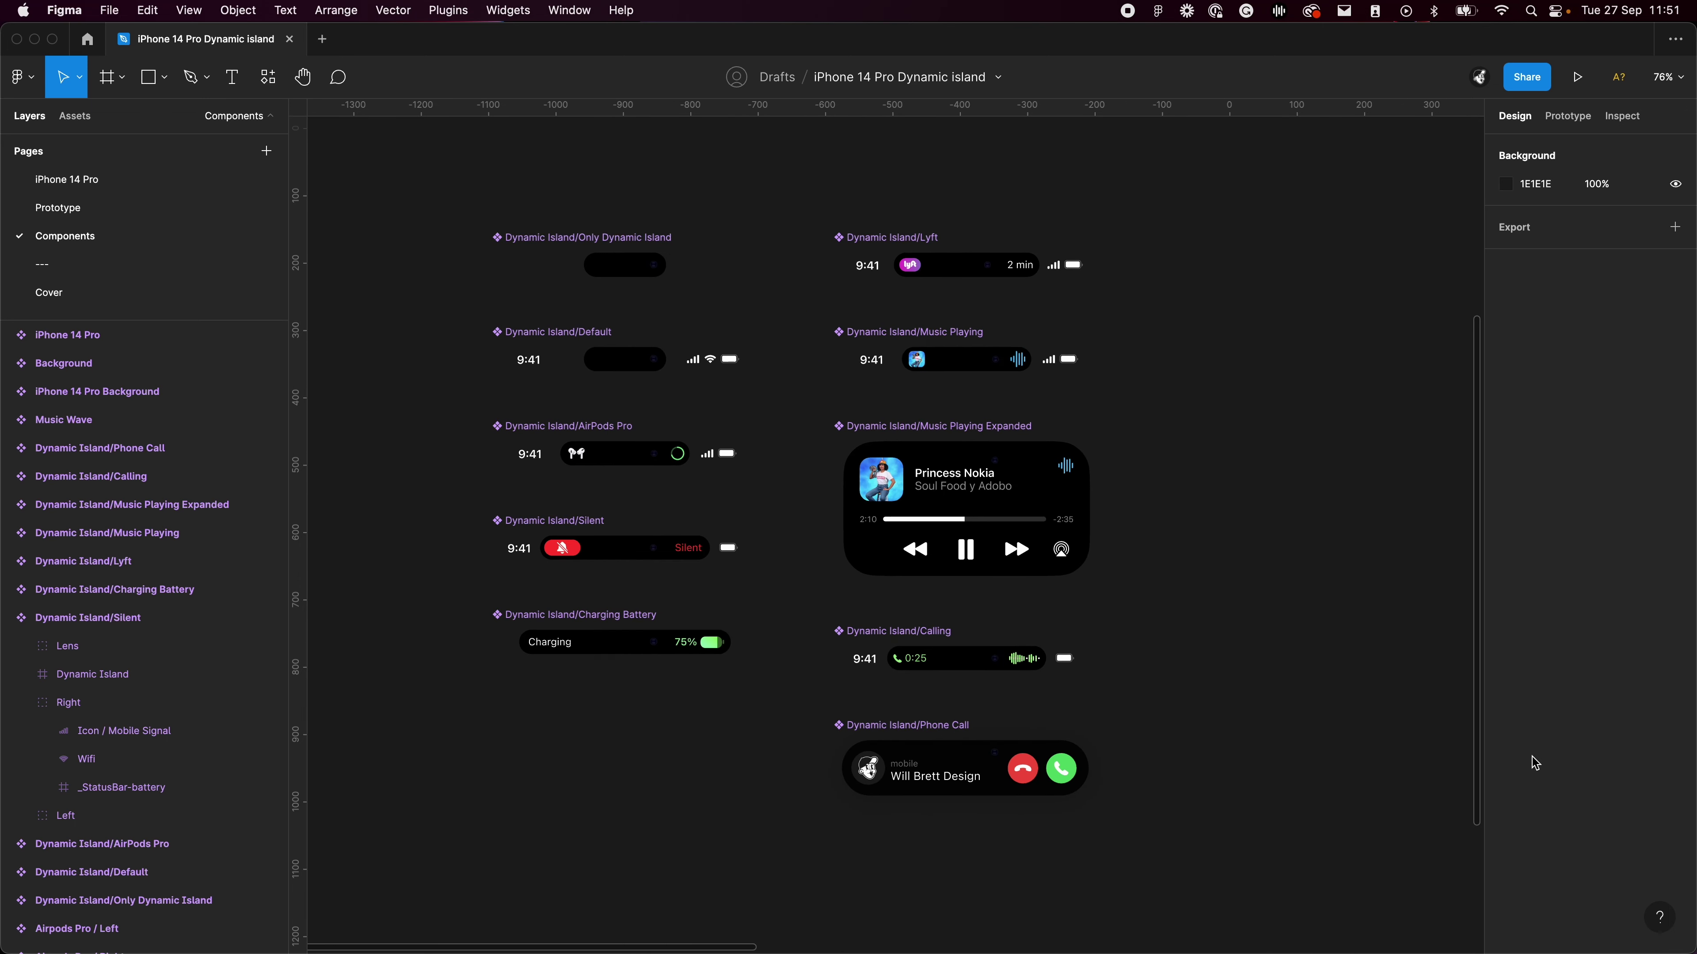
pyautogui.scroll(-3, 1277, 762)
pyautogui.hscroll(2, 1277, 761)
pyautogui.scroll(5, 952, 731)
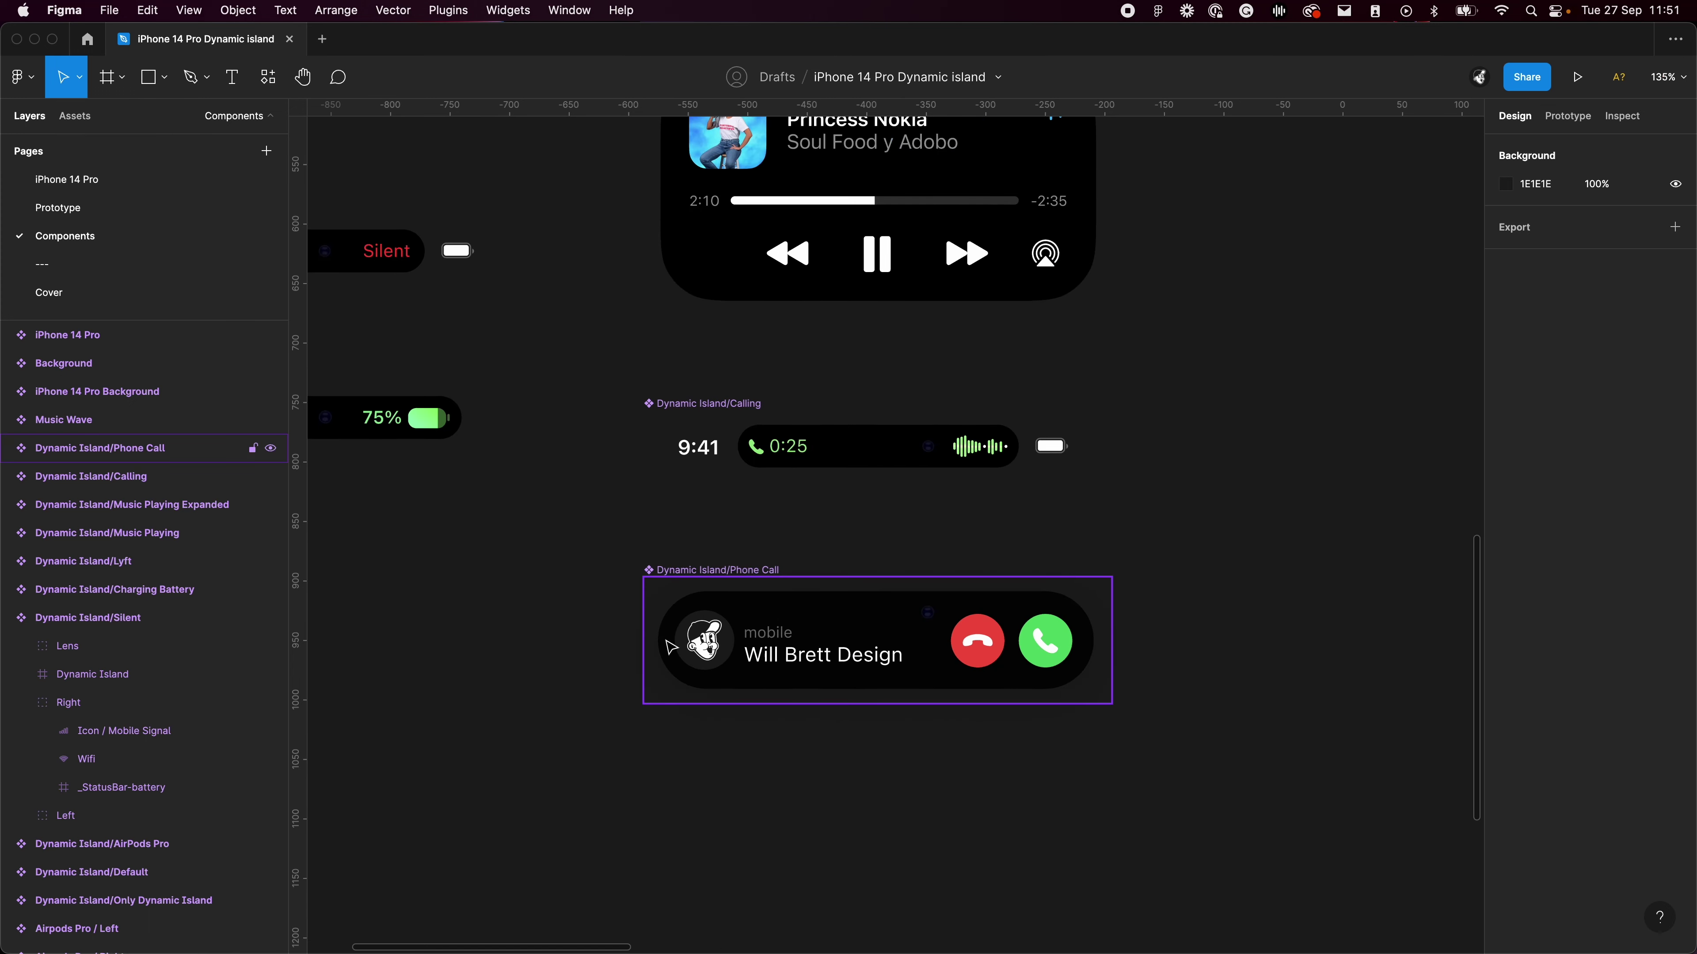
pyautogui.scroll(-10, 735, 702)
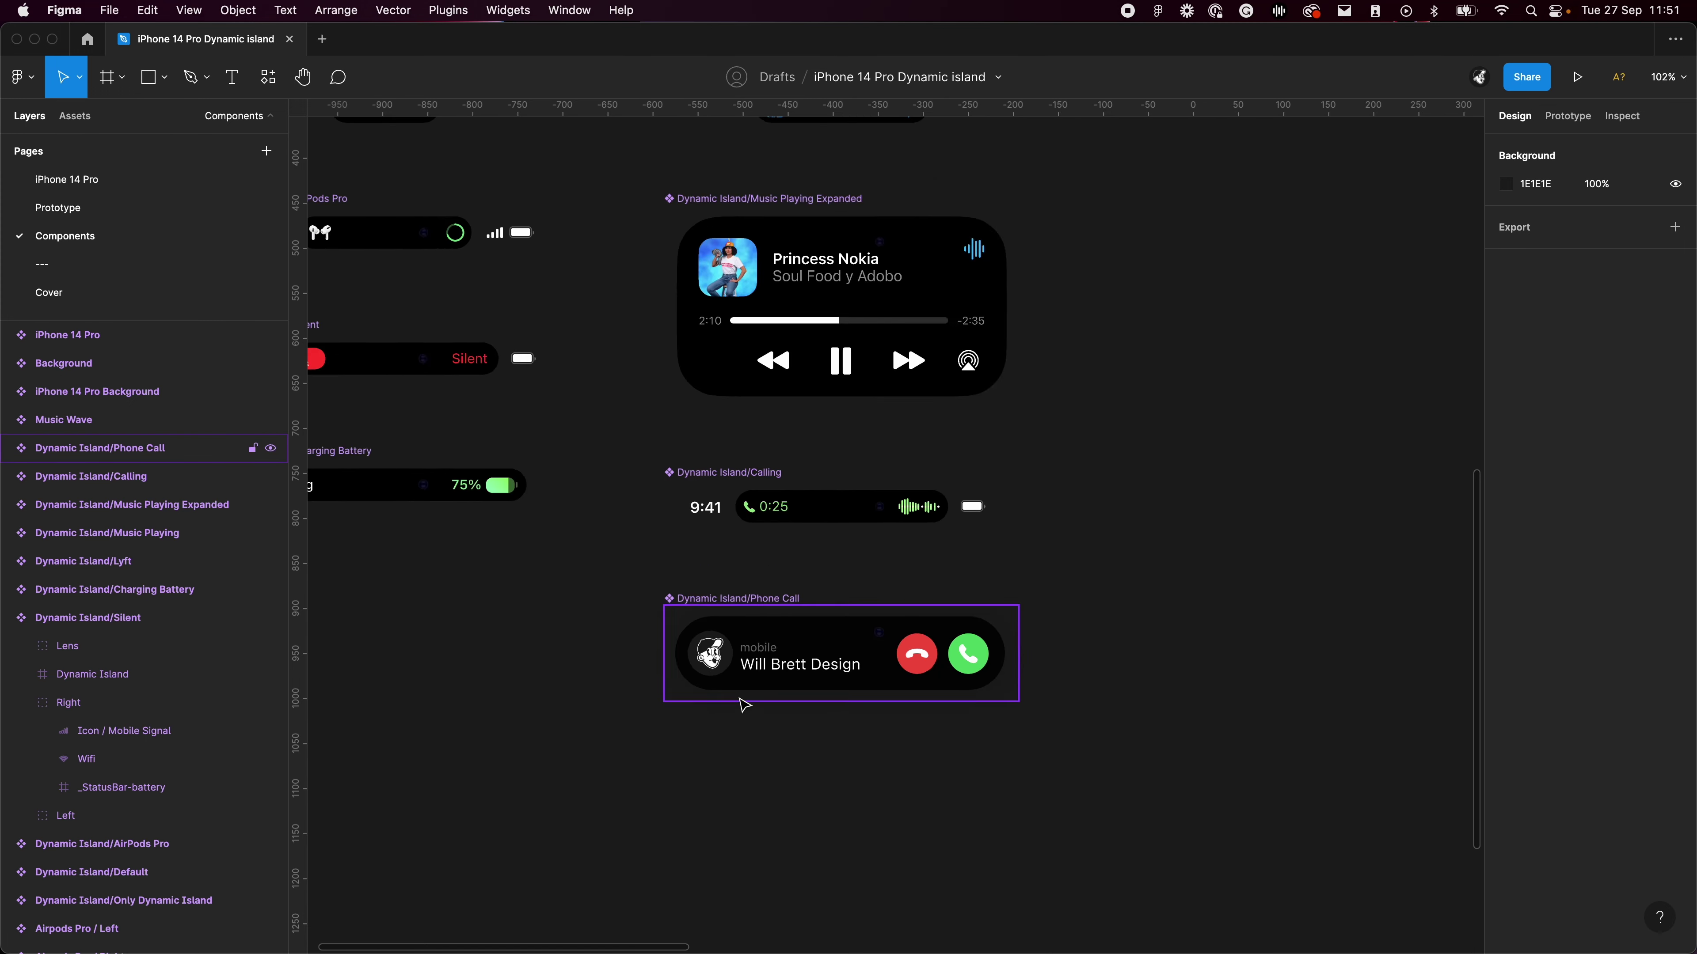
pyautogui.moveTo(1135, 715); pyautogui.dragTo(923, 724)
pyautogui.hscroll(8, 922, 724)
pyautogui.scroll(2, 922, 724)
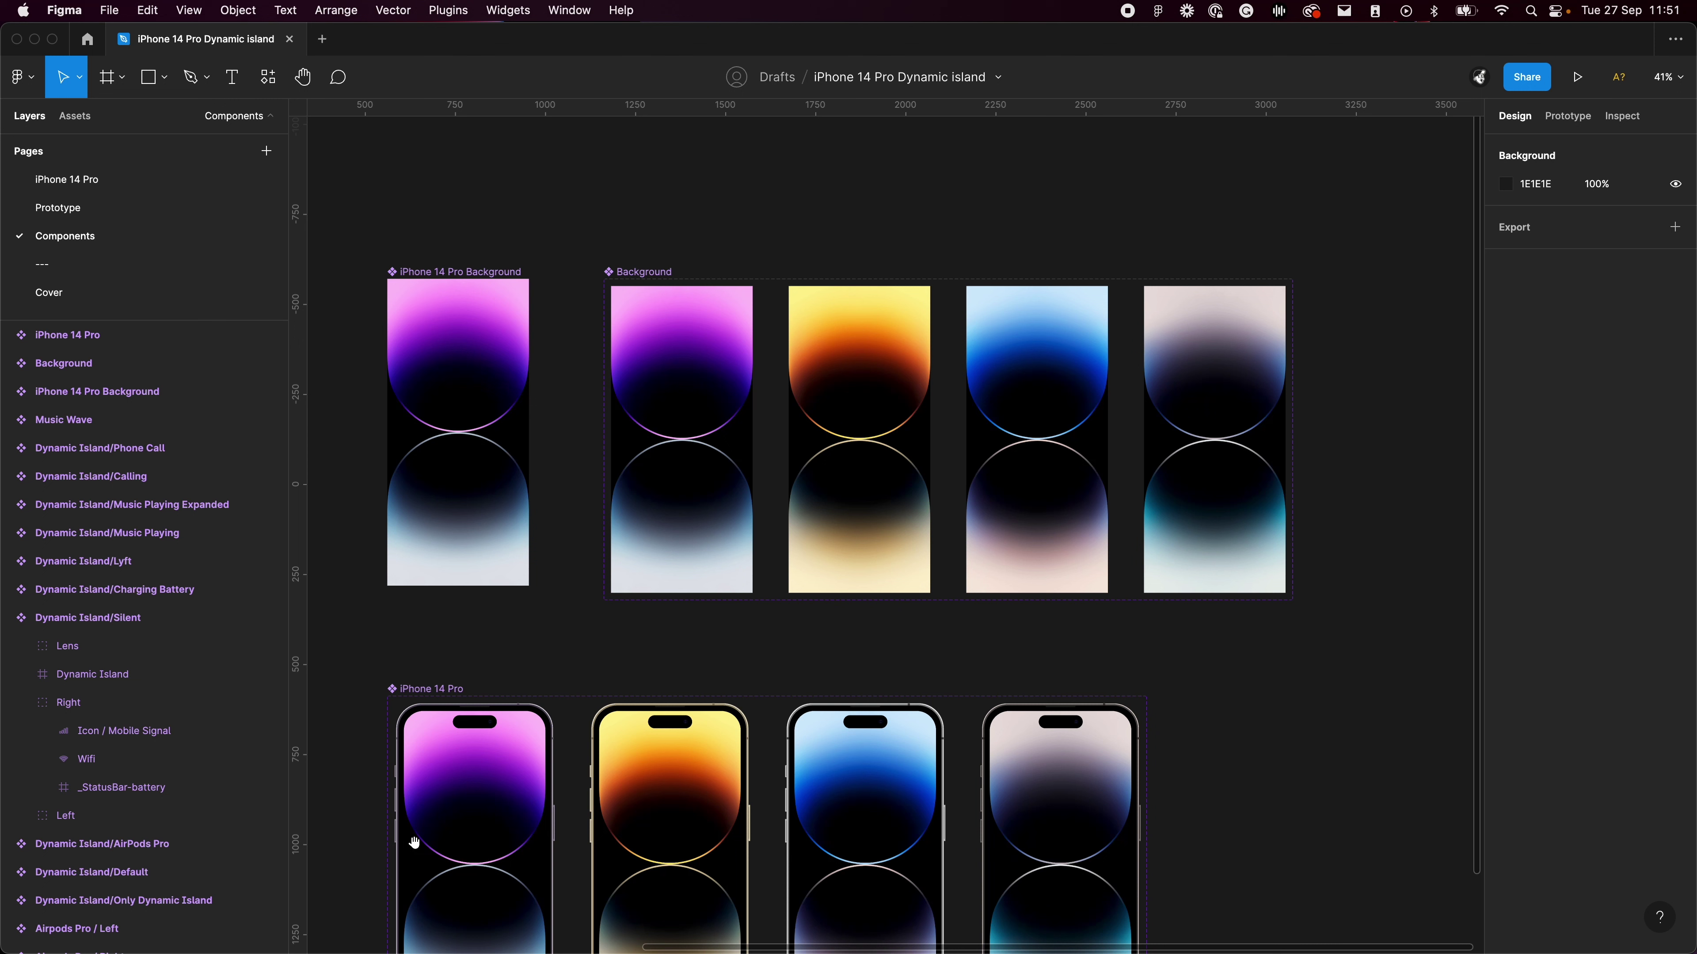
# Expand the Deep Purple background variant and select its Background / Deep Purple image layer
pyautogui.click(738, 378)
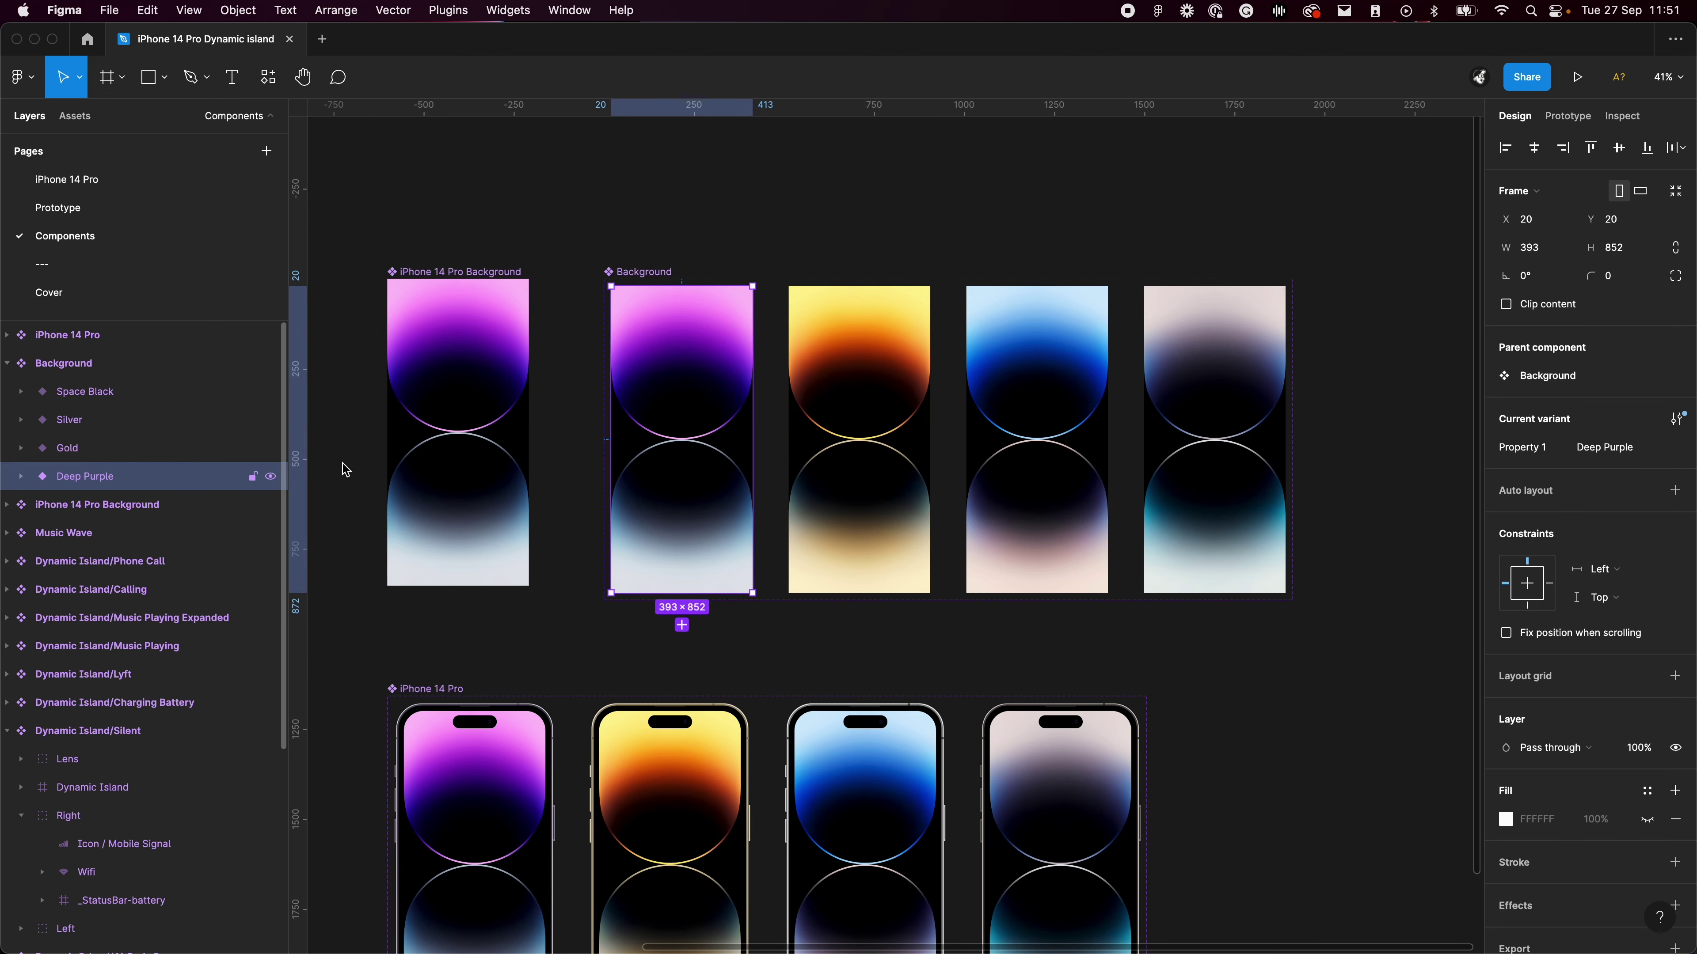
pyautogui.click(20, 476)
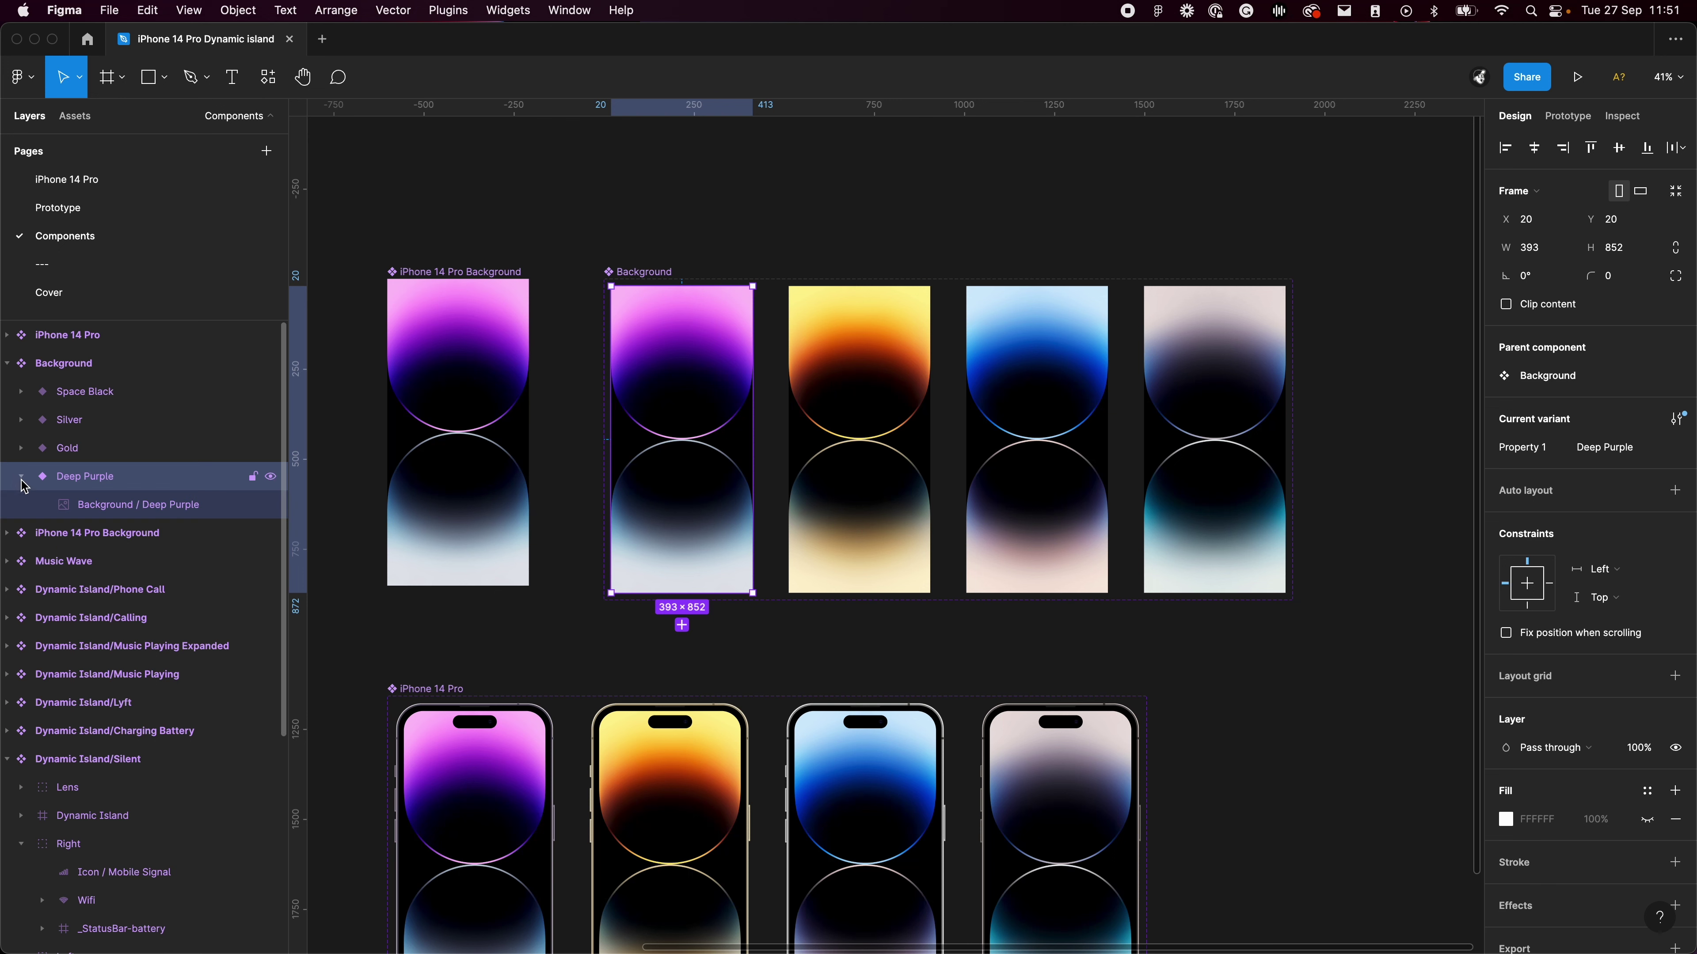
pyautogui.click(127, 504)
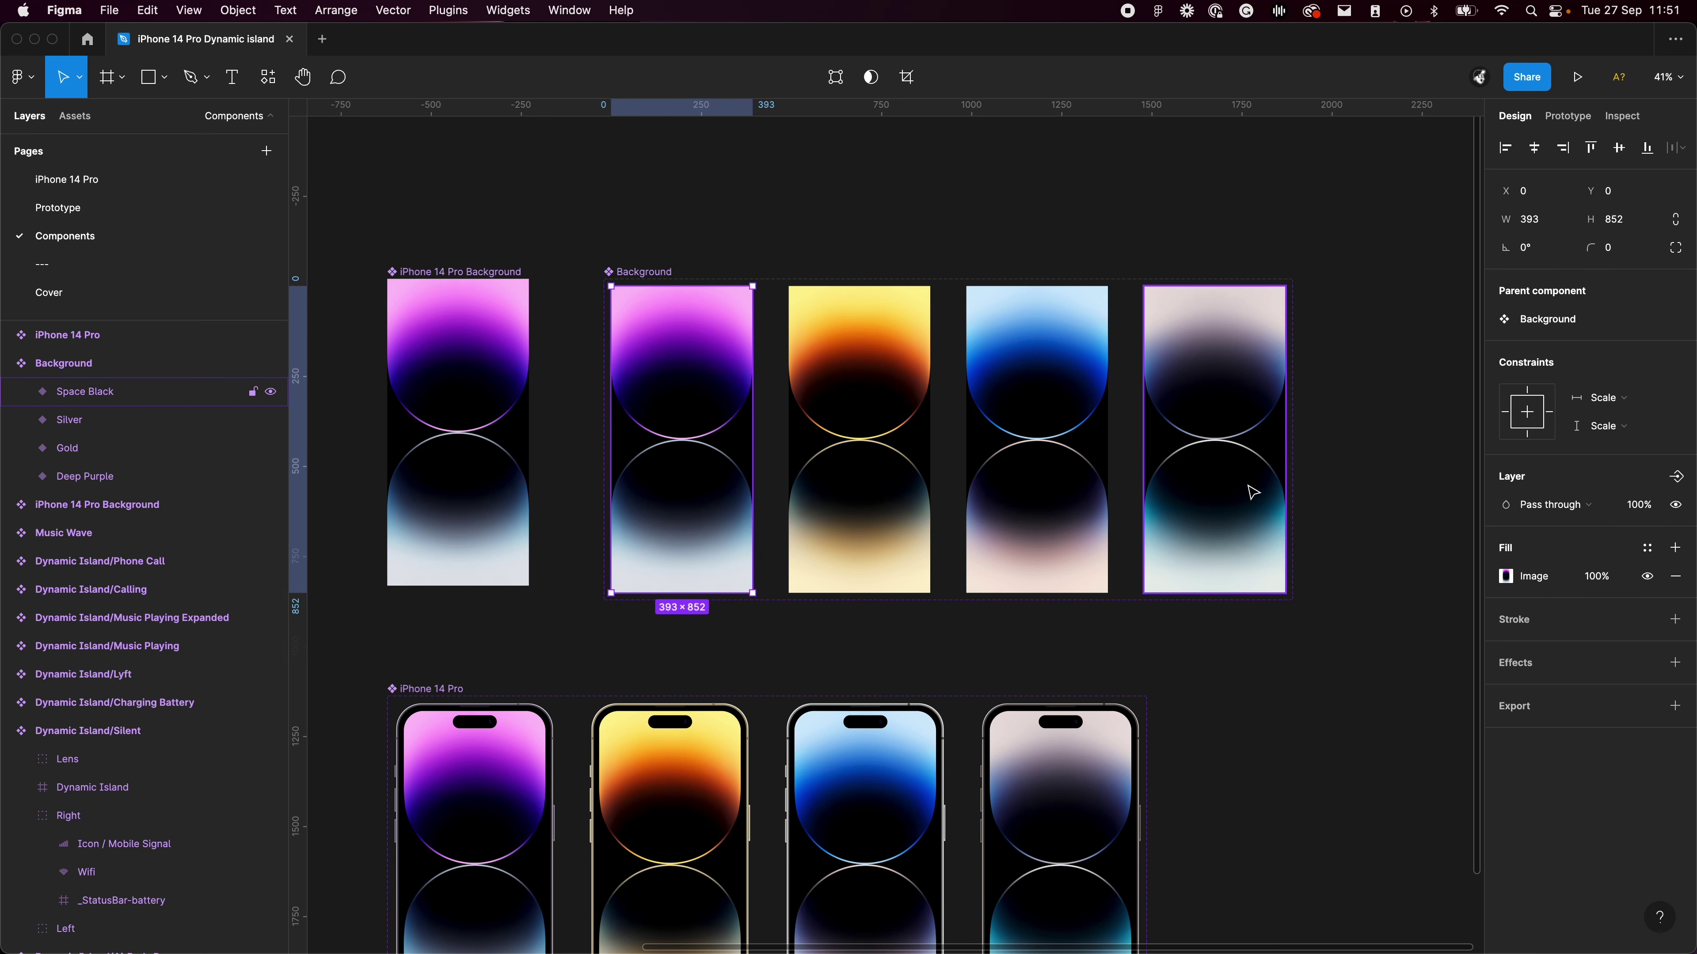
pyautogui.scroll(-8, 1252, 493)
pyautogui.hscroll(-3, 1252, 493)
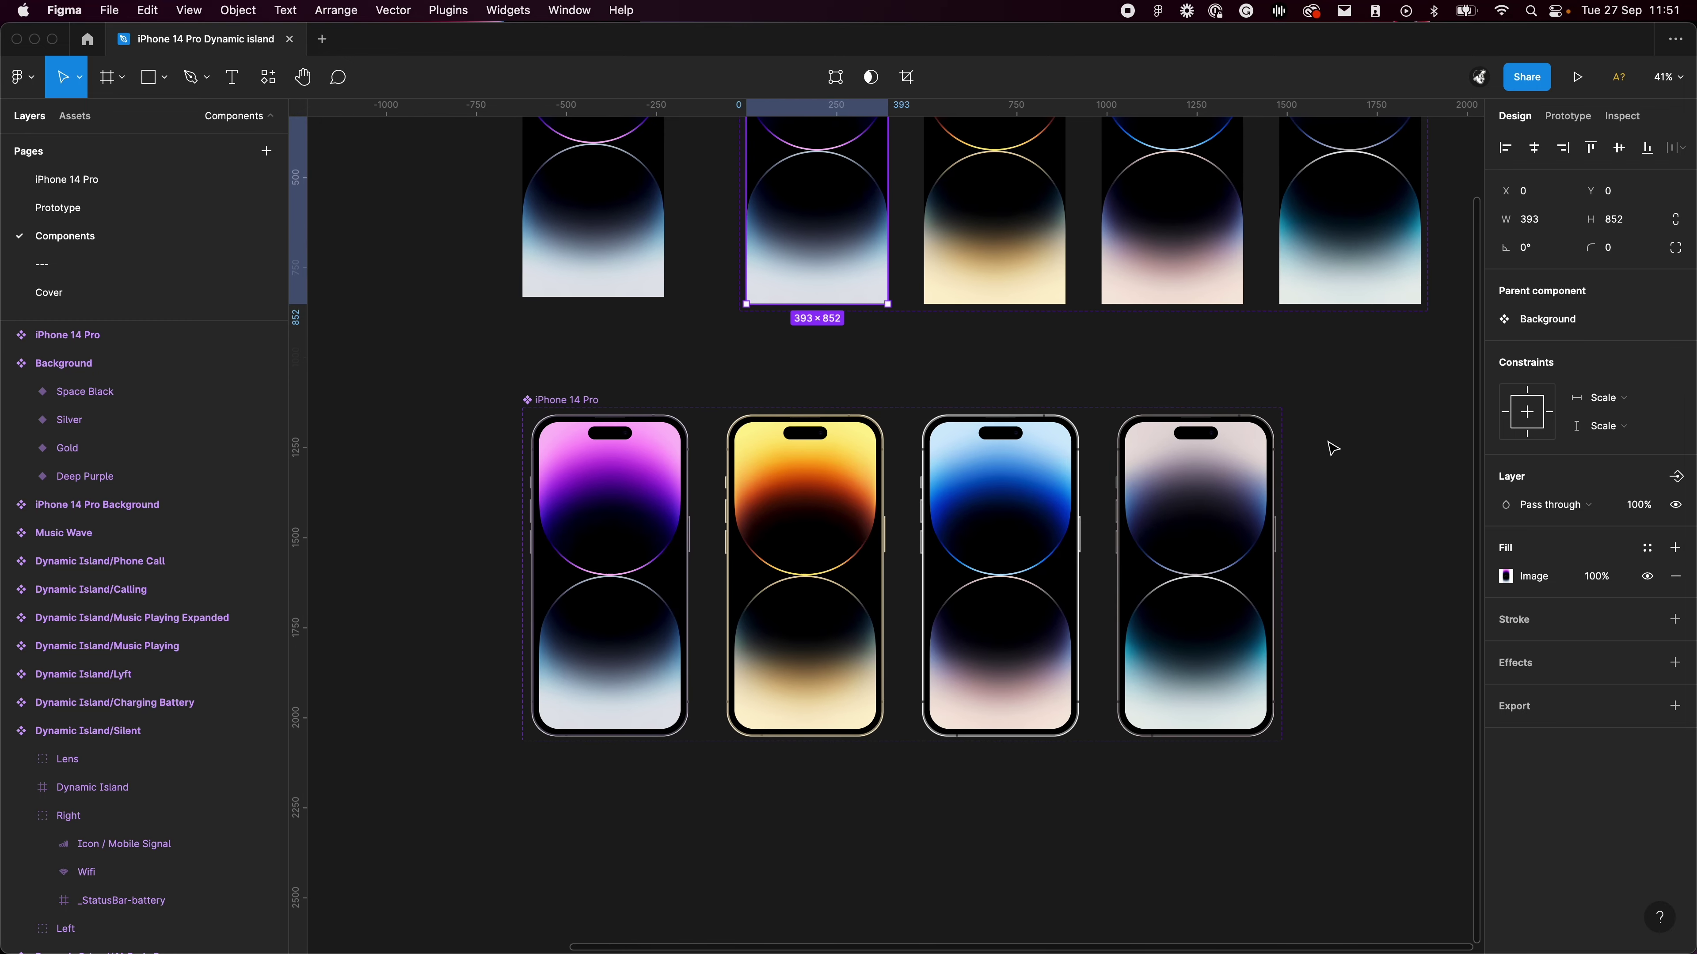
# Expand the Deep Purple iPhone 14 Pro mockup down into its Body group
pyautogui.click(678, 527)
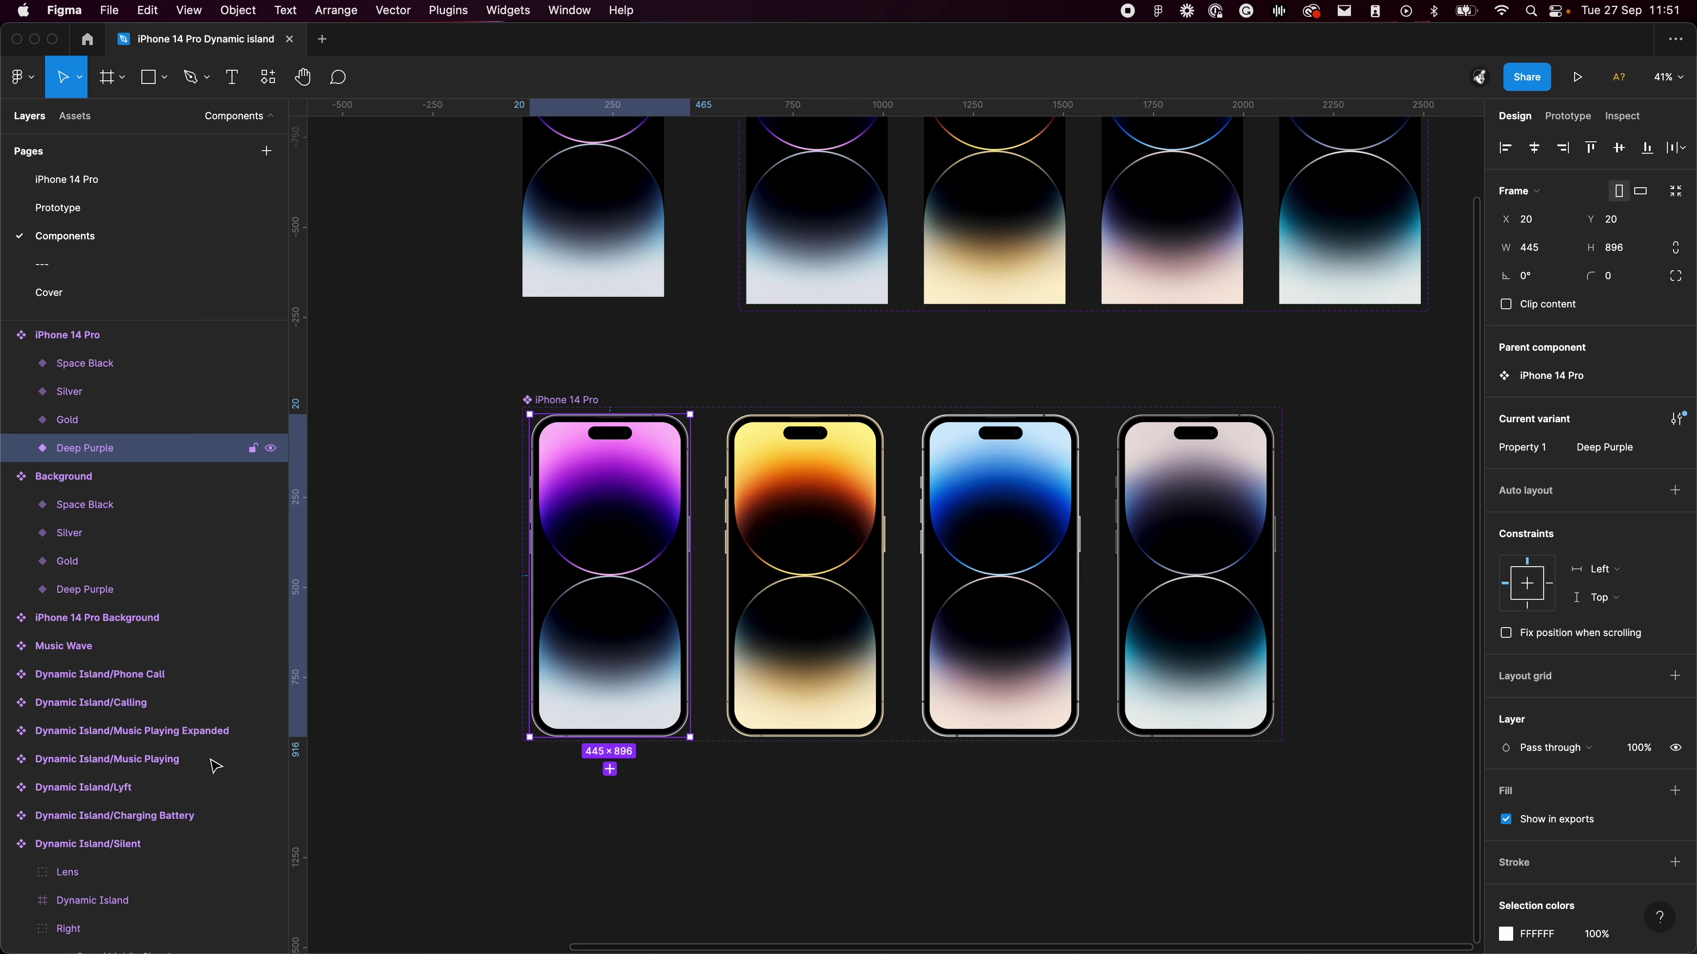
pyautogui.click(22, 447)
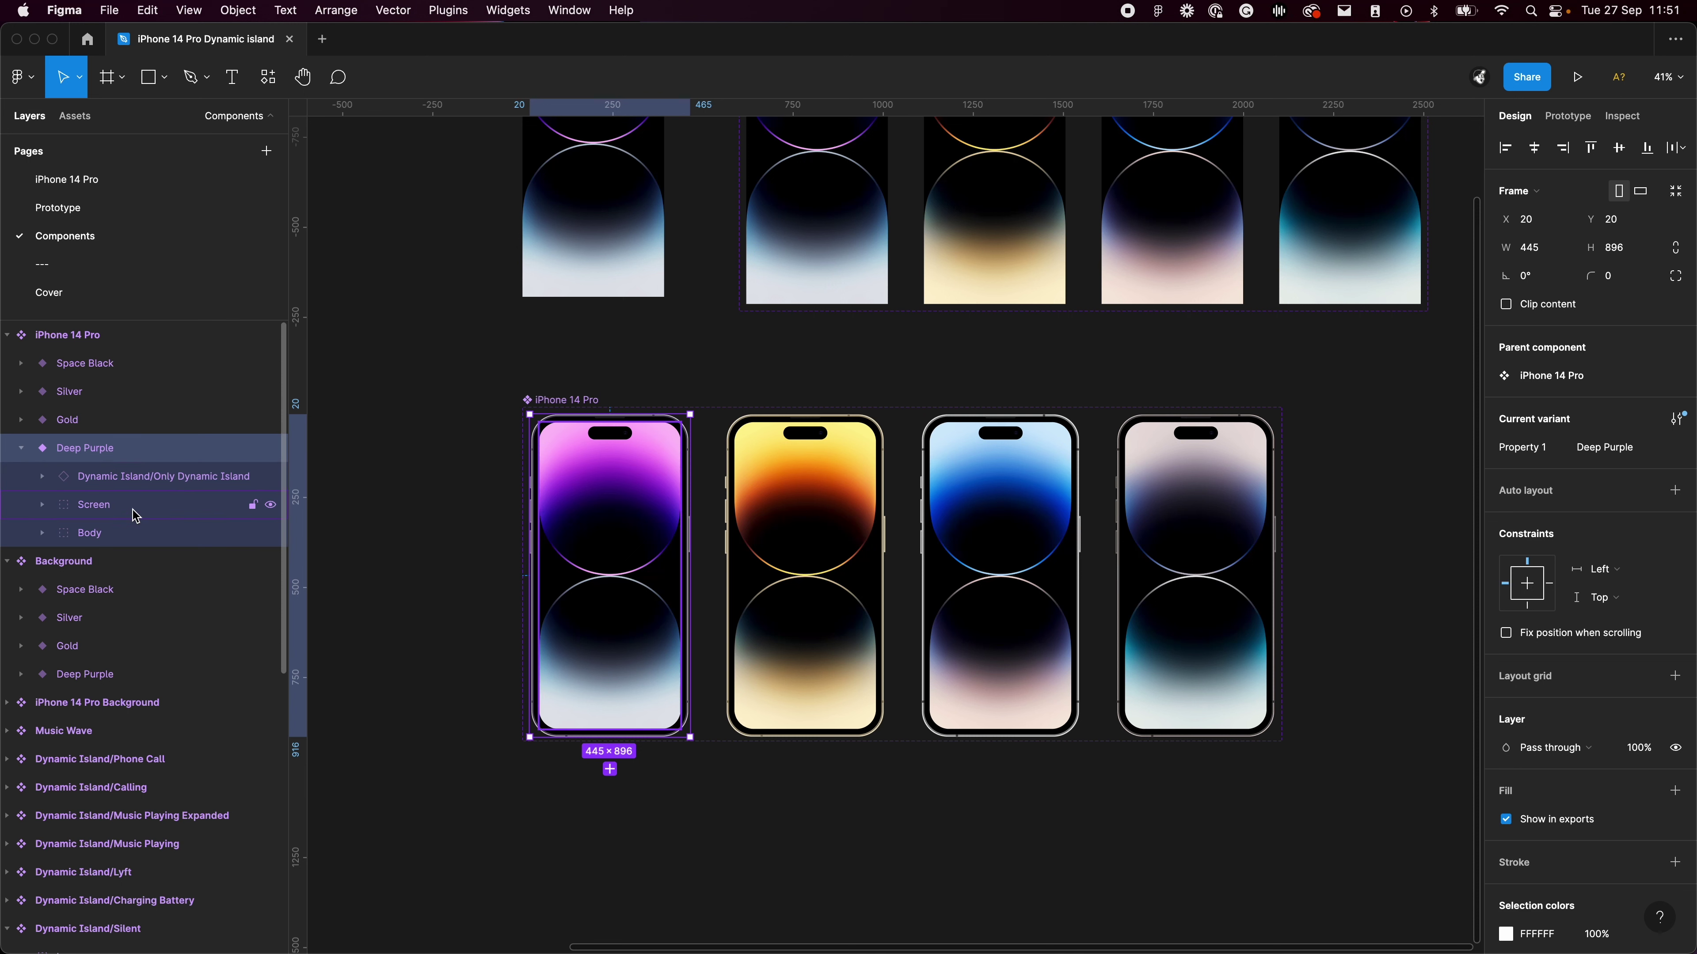
pyautogui.click(144, 533)
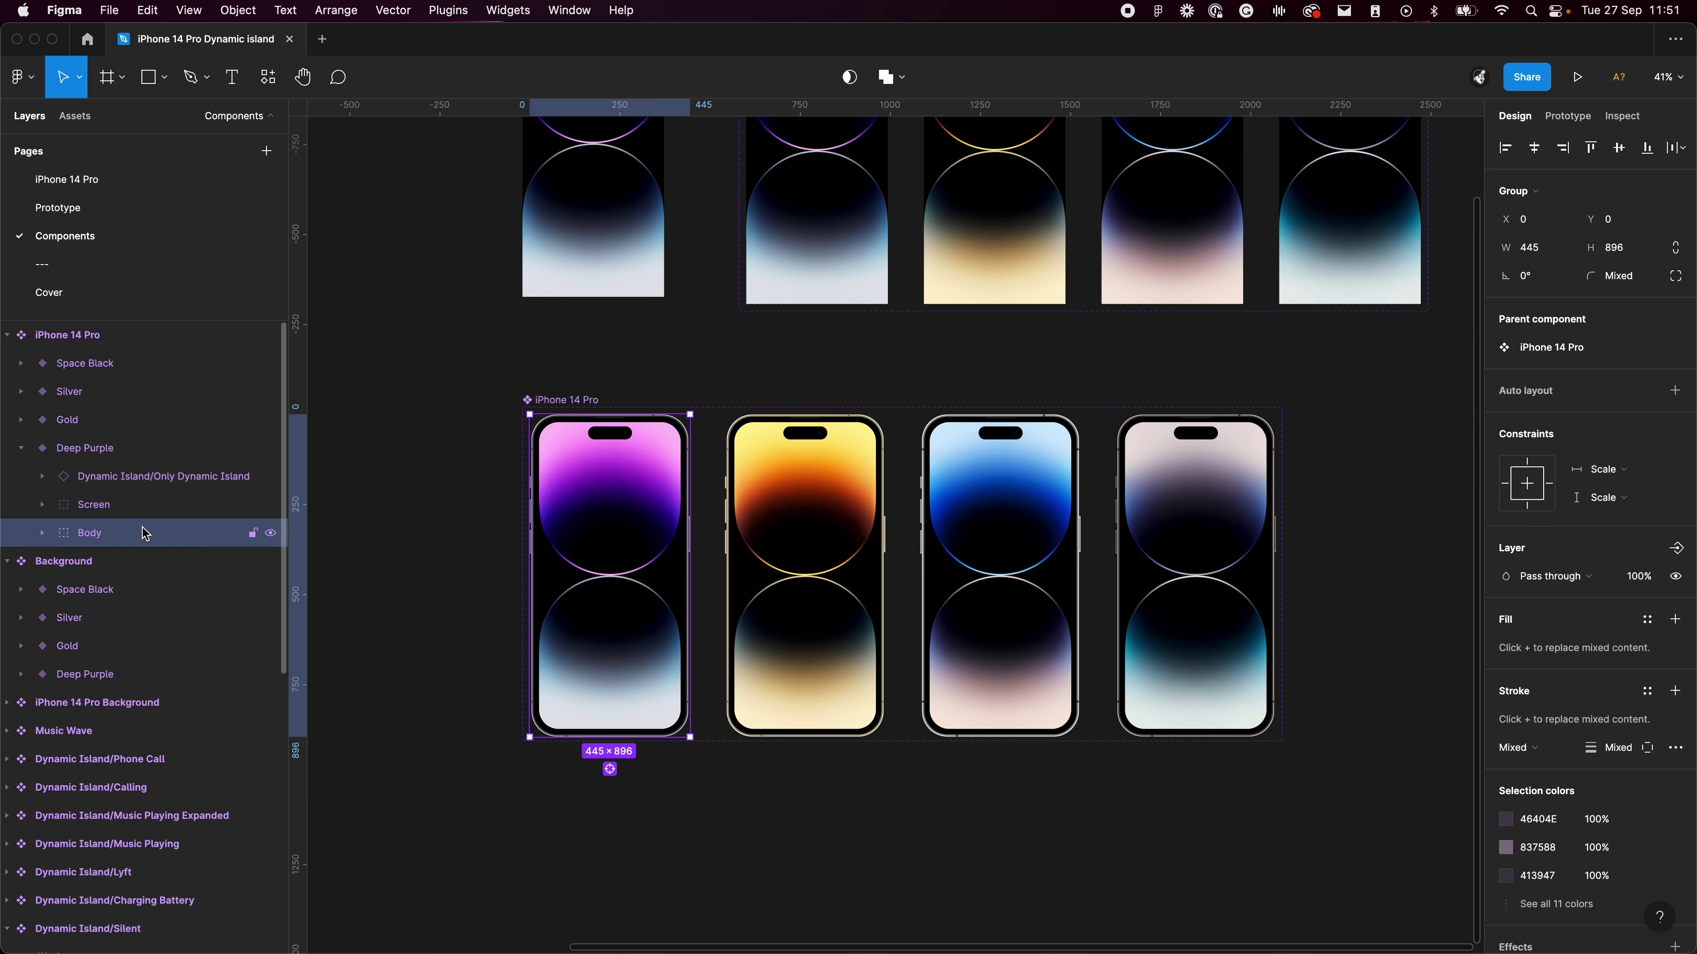
pyautogui.click(43, 533)
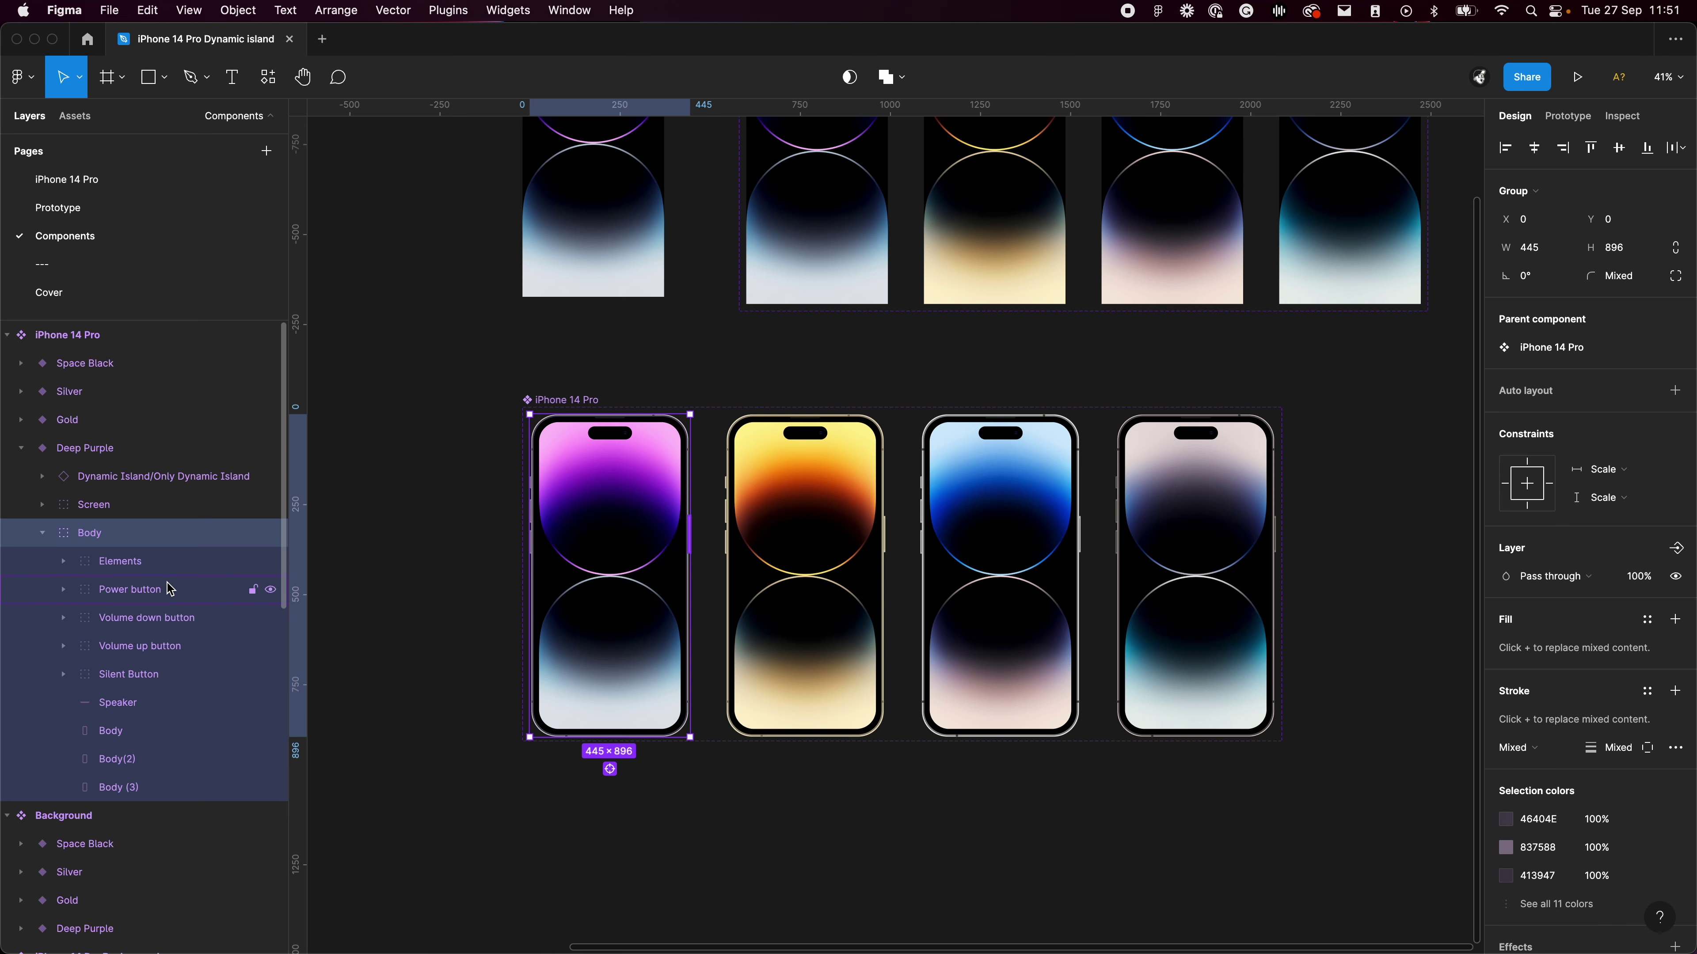
pyautogui.click(469, 621)
pyautogui.hscroll(-5, 671, 576)
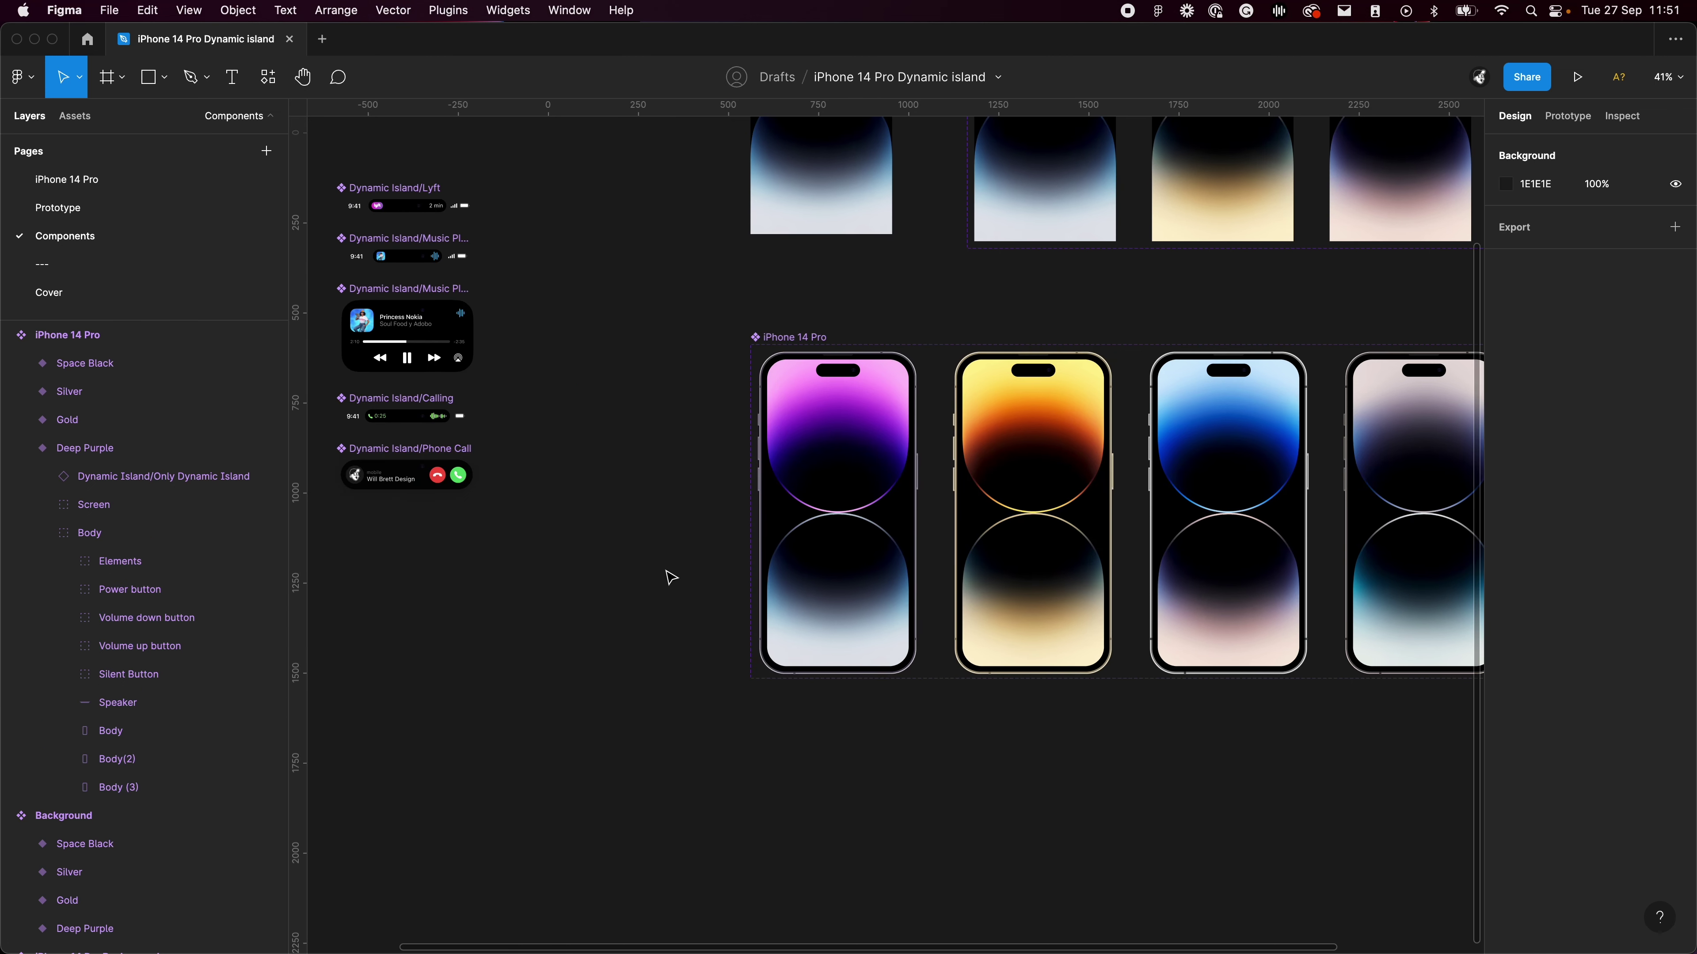
pyautogui.scroll(5, 807, 465)
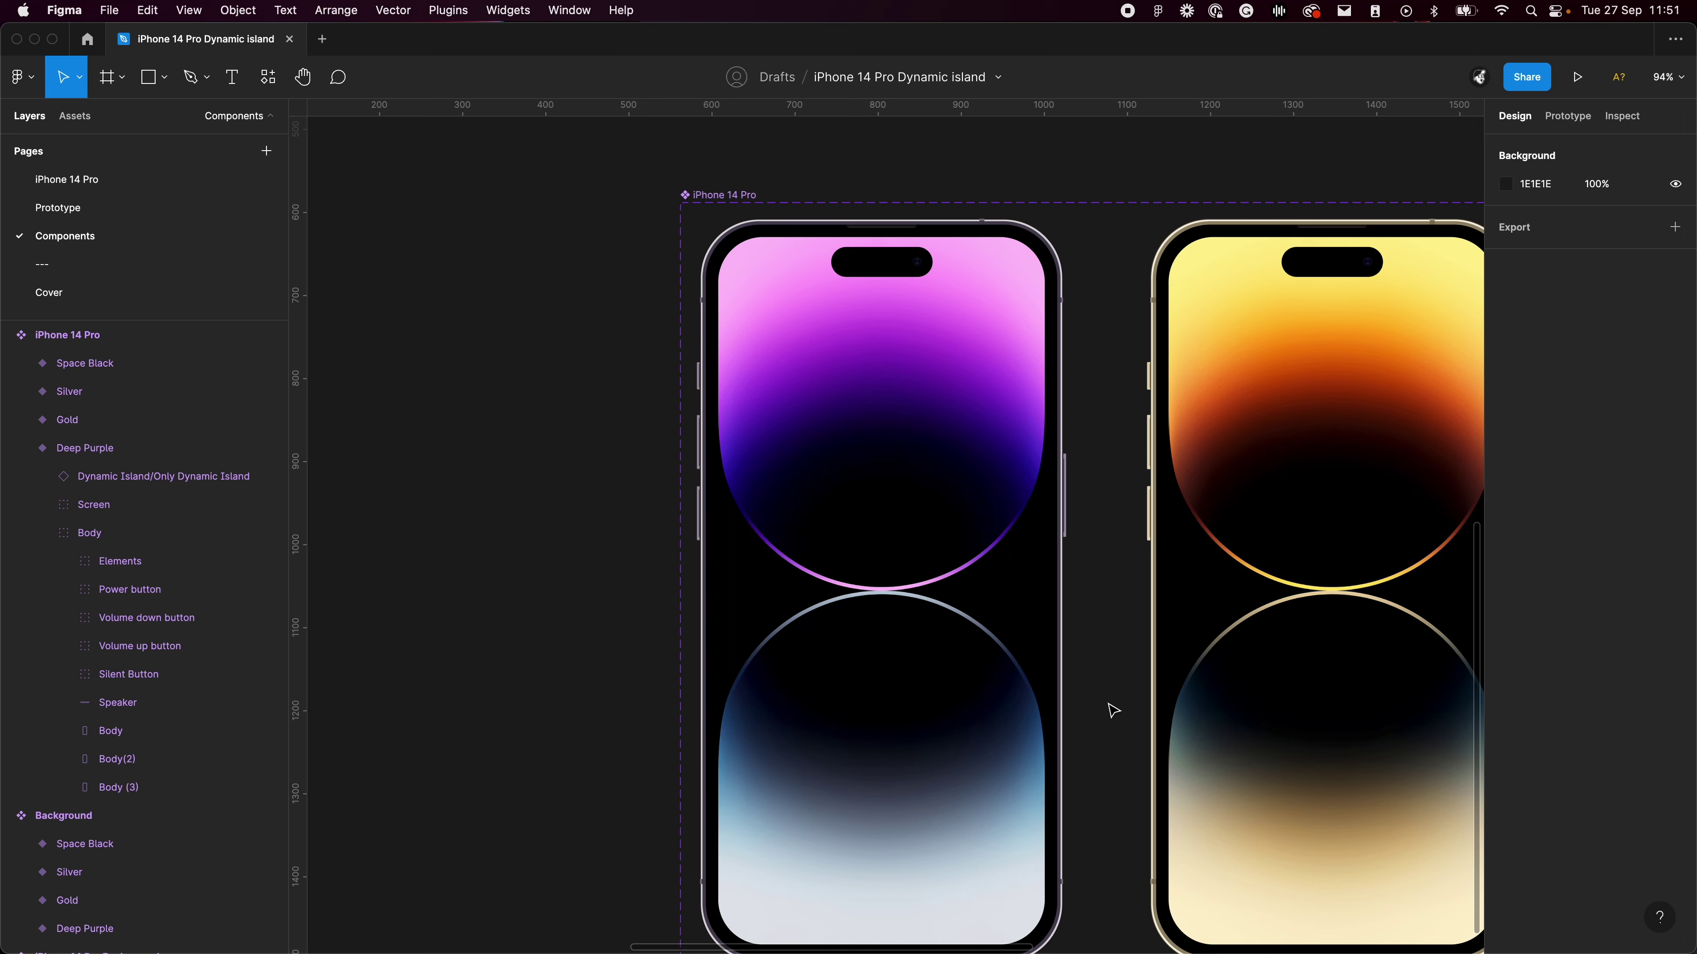
pyautogui.scroll(-1, 1111, 707)
pyautogui.scroll(3, 1102, 409)
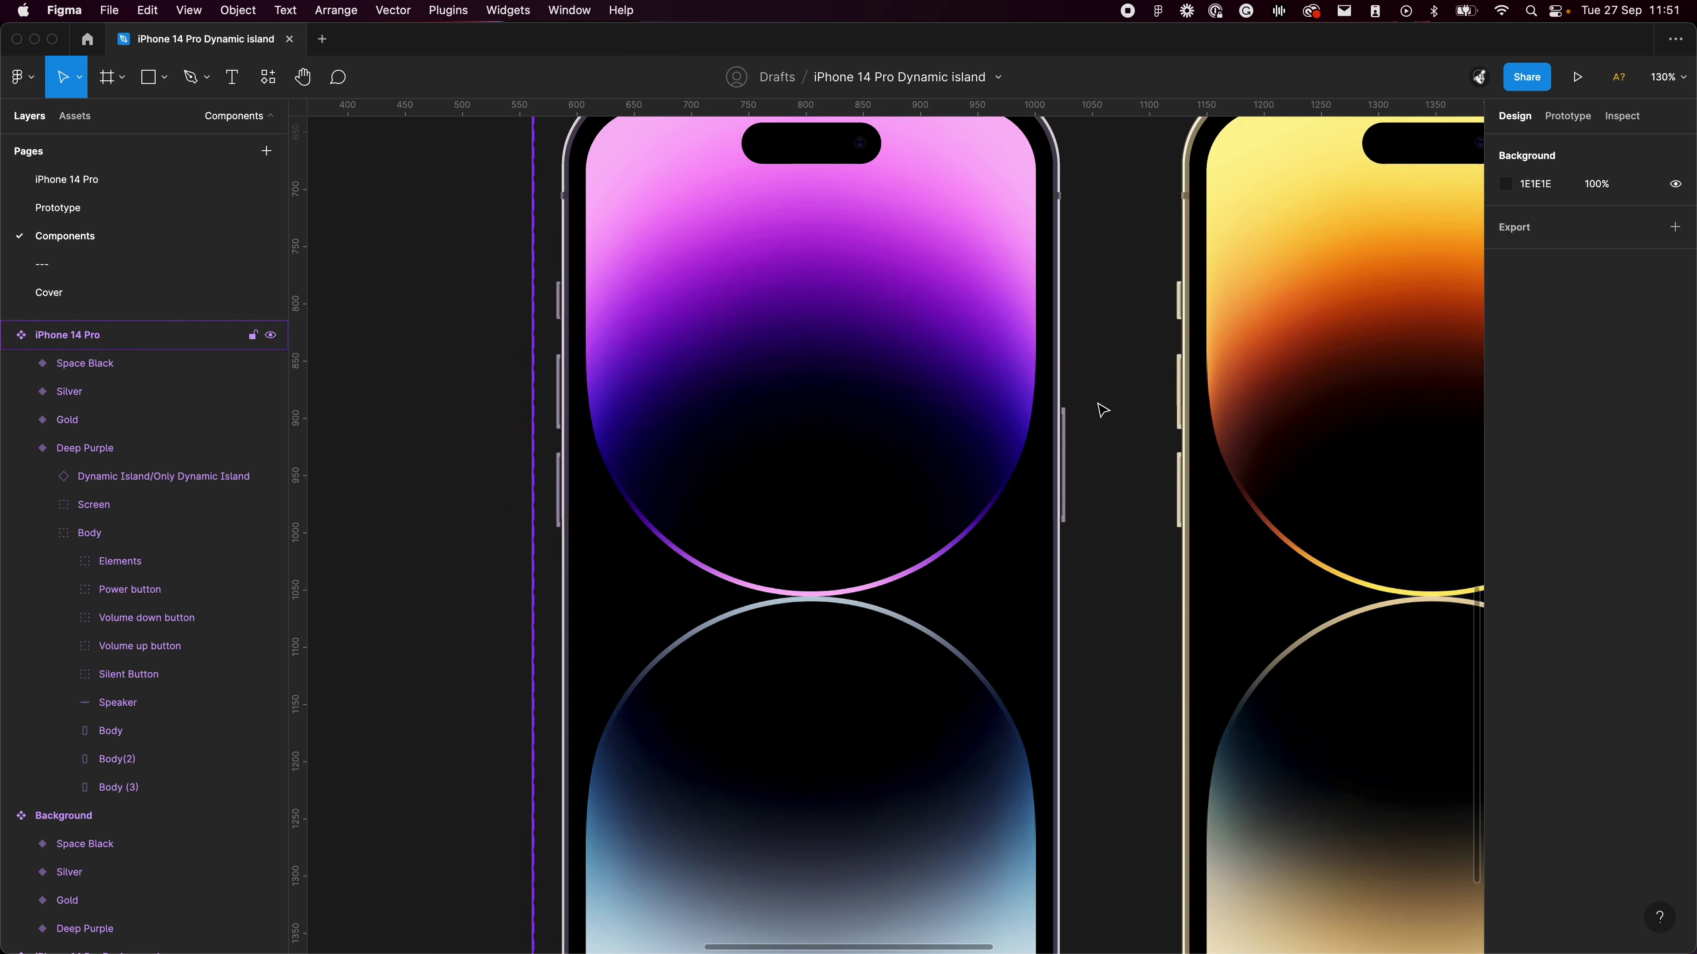
pyautogui.scroll(2, 1102, 409)
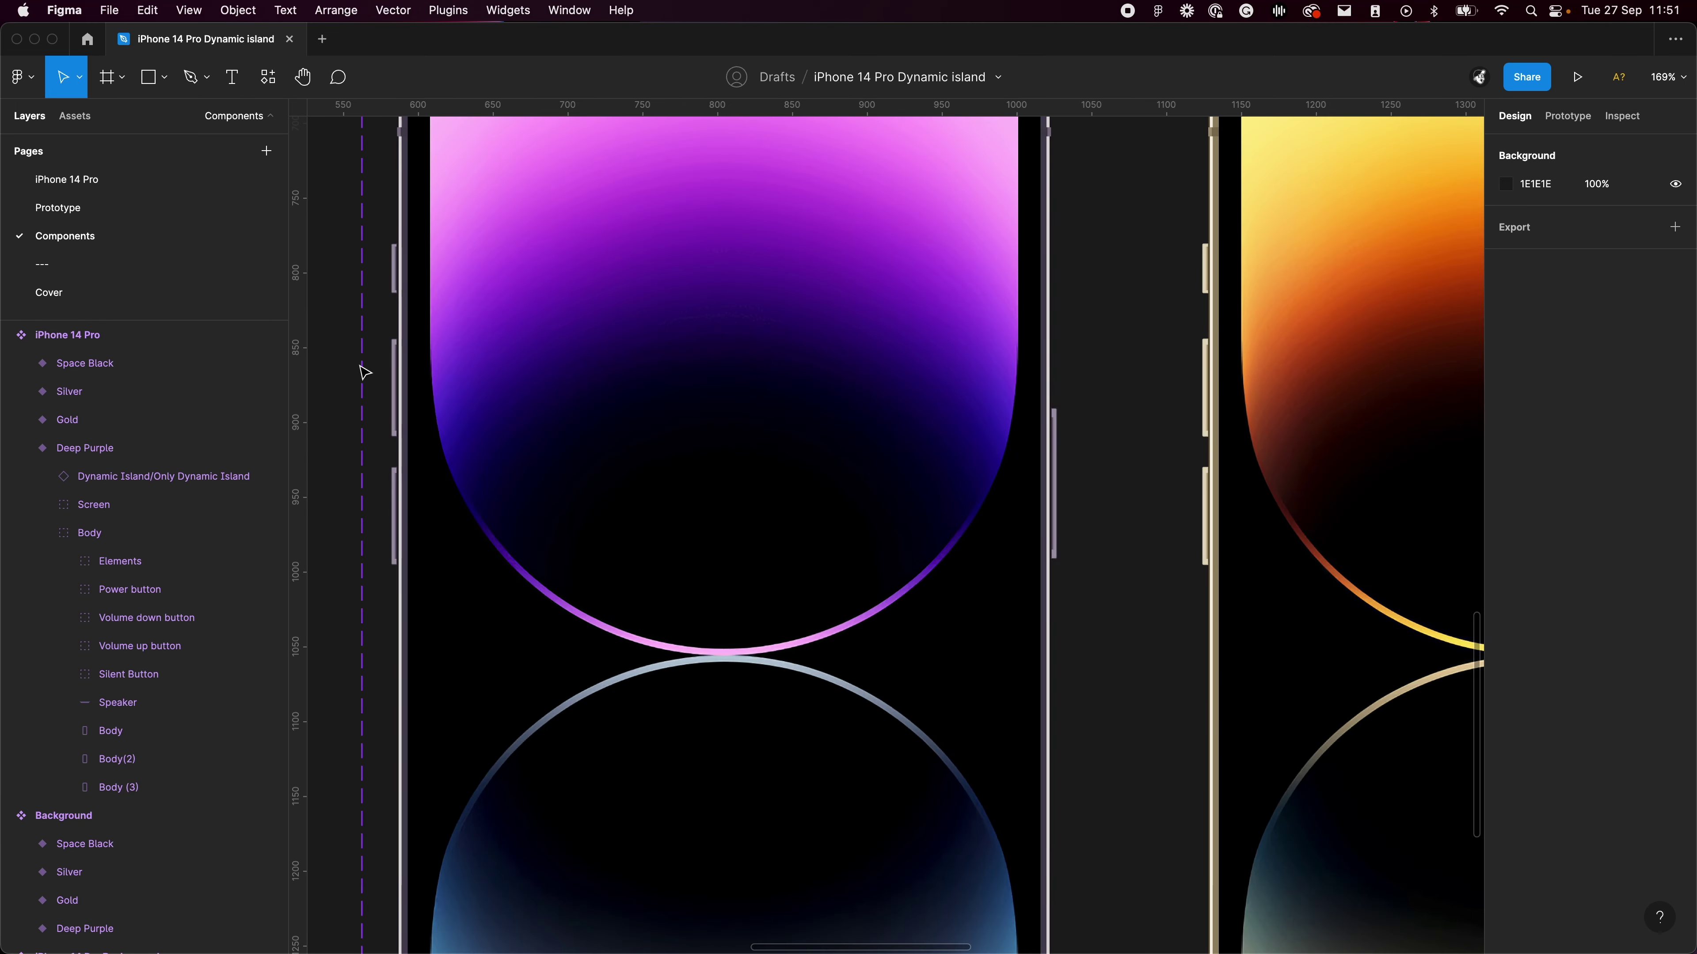
pyautogui.scroll(-4, 635, 455)
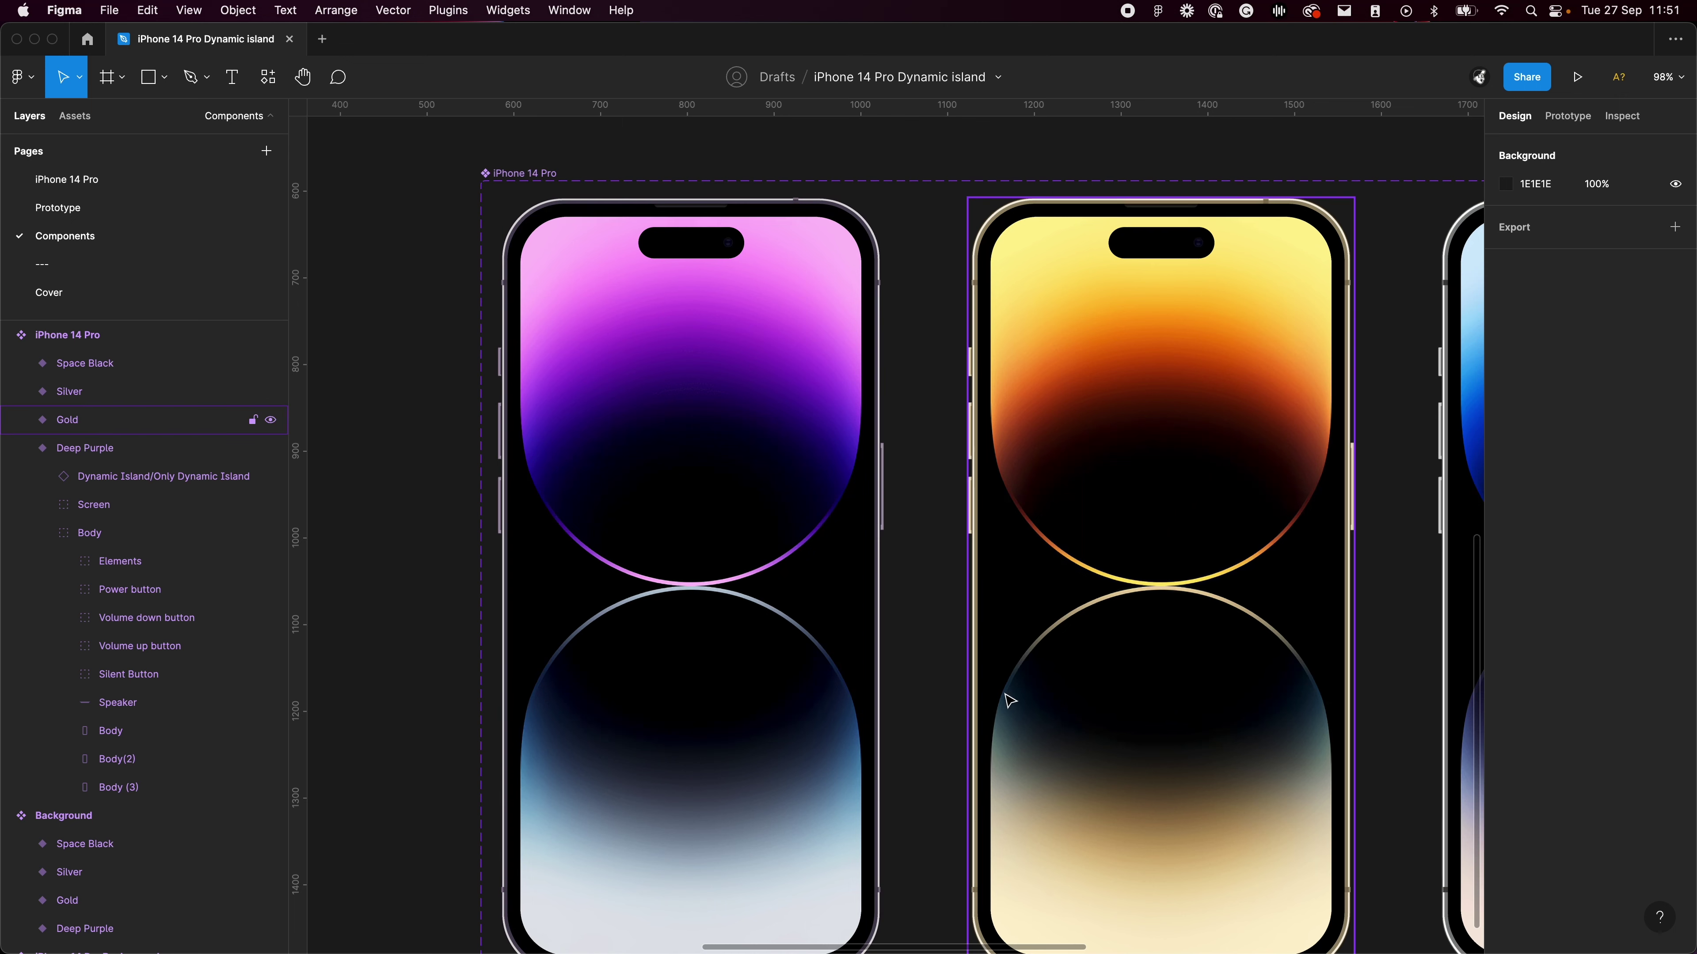
pyautogui.scroll(-3, 982, 635)
pyautogui.scroll(-2, 705, 587)
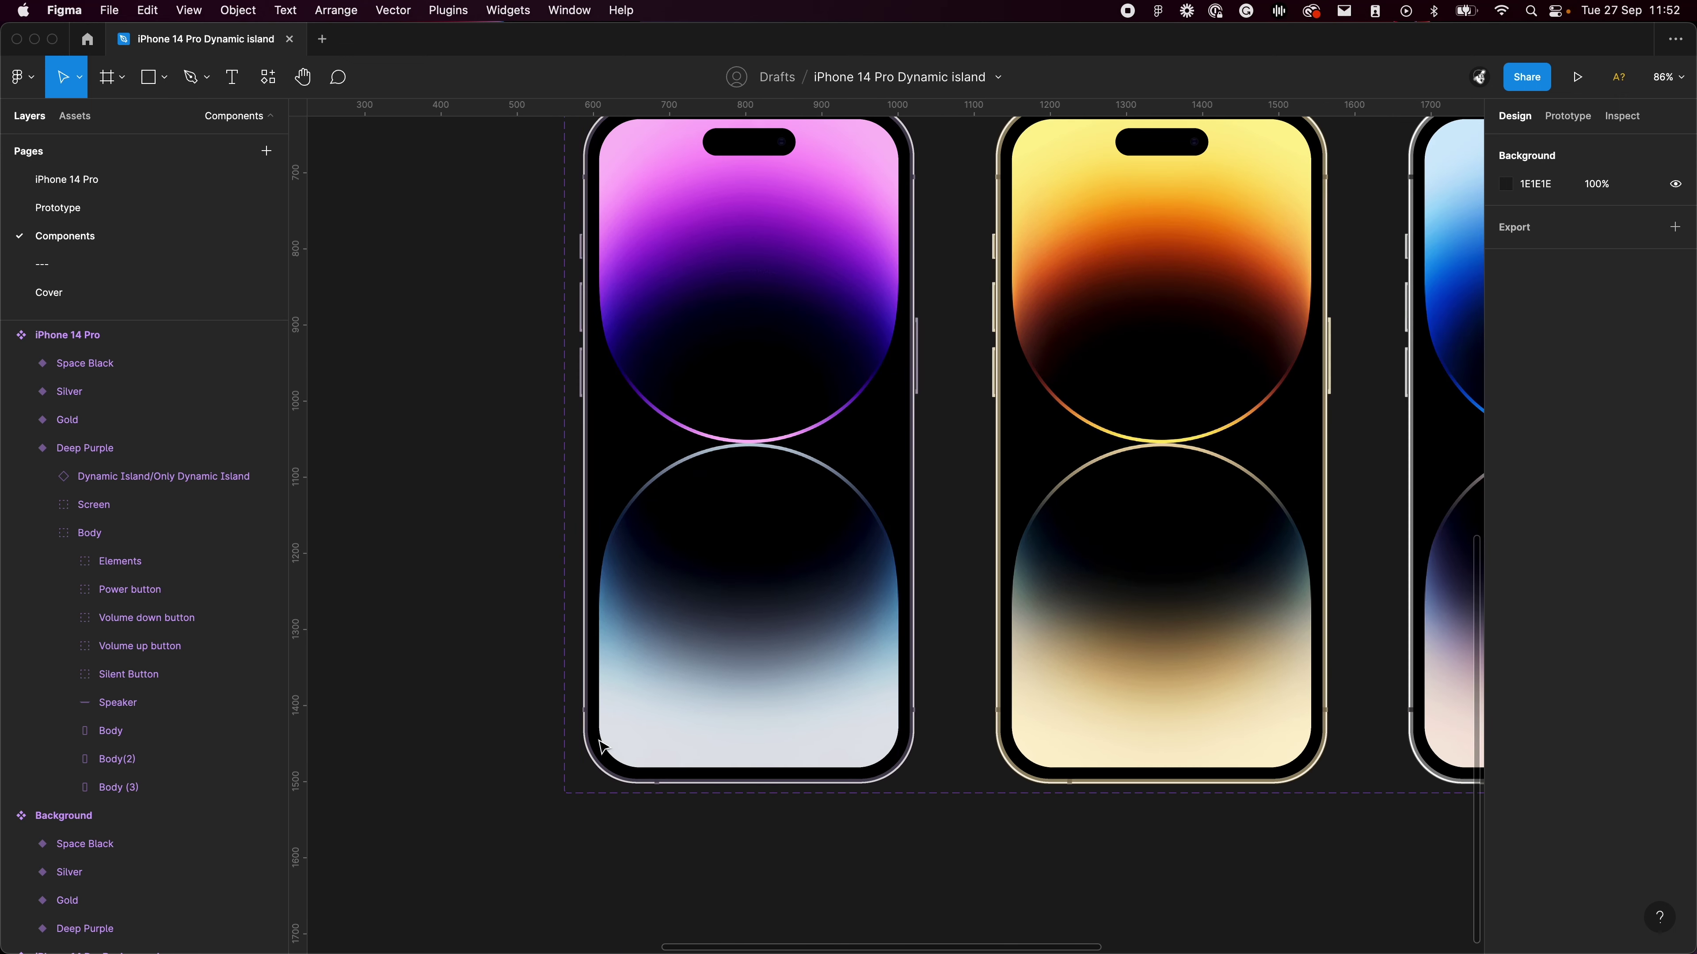
pyautogui.scroll(3, 984, 588)
pyautogui.moveTo(1007, 617); pyautogui.dragTo(958, 542)
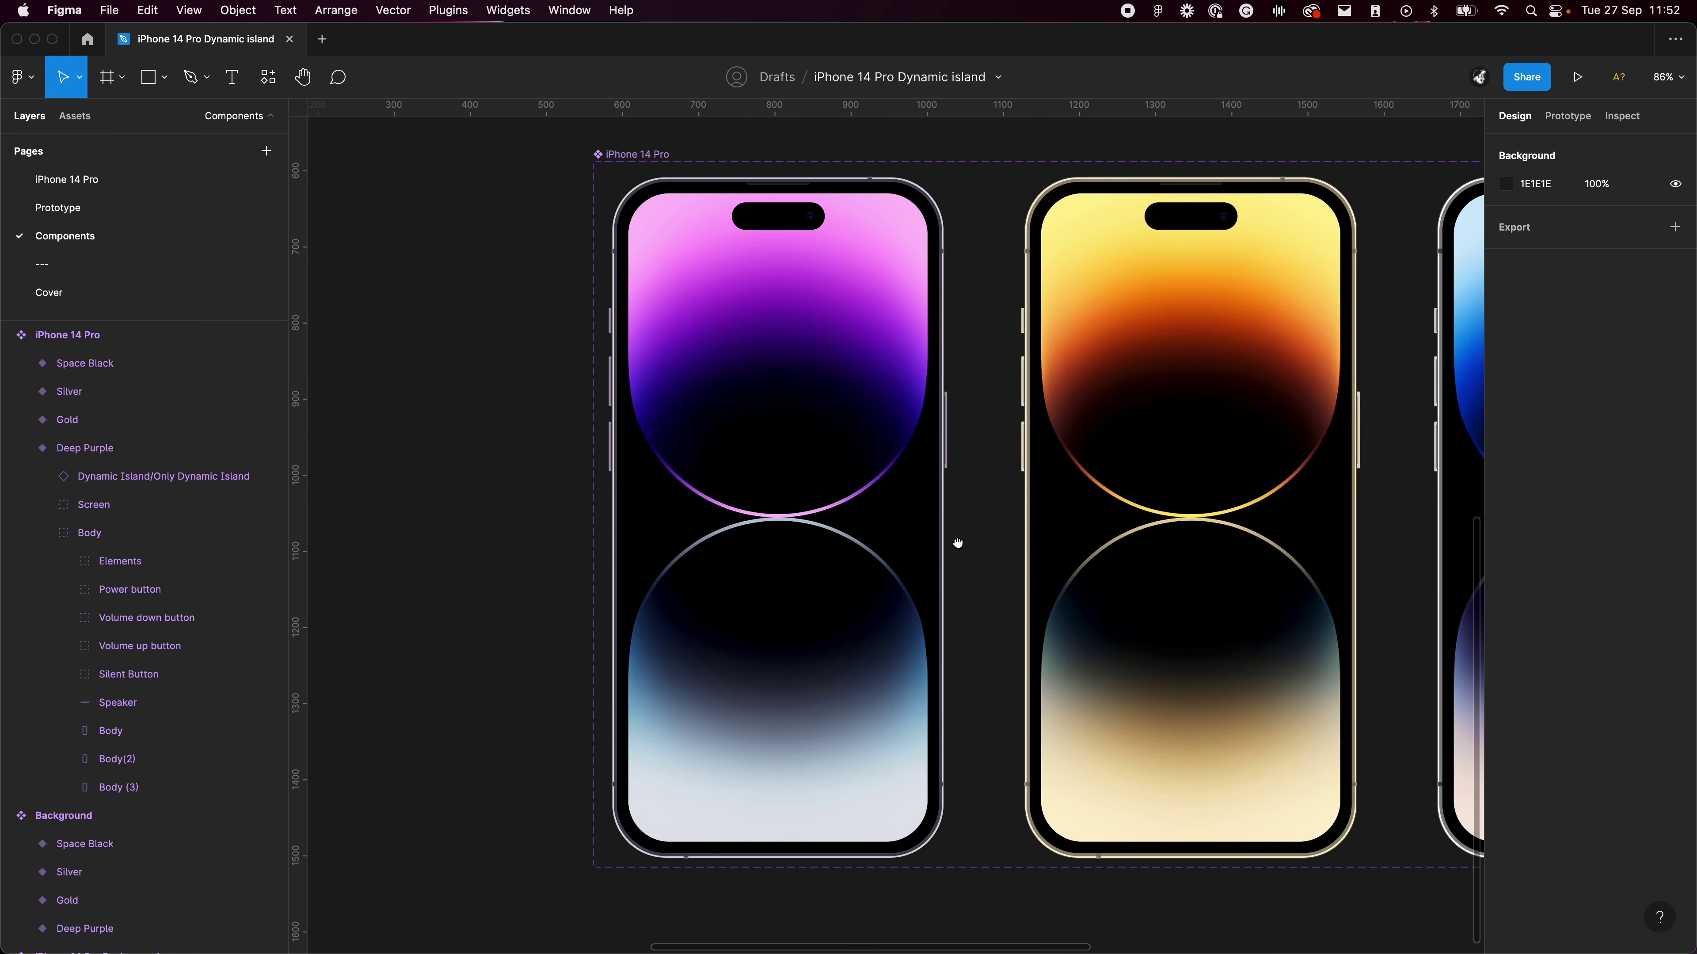
pyautogui.scroll(-5, 932, 527)
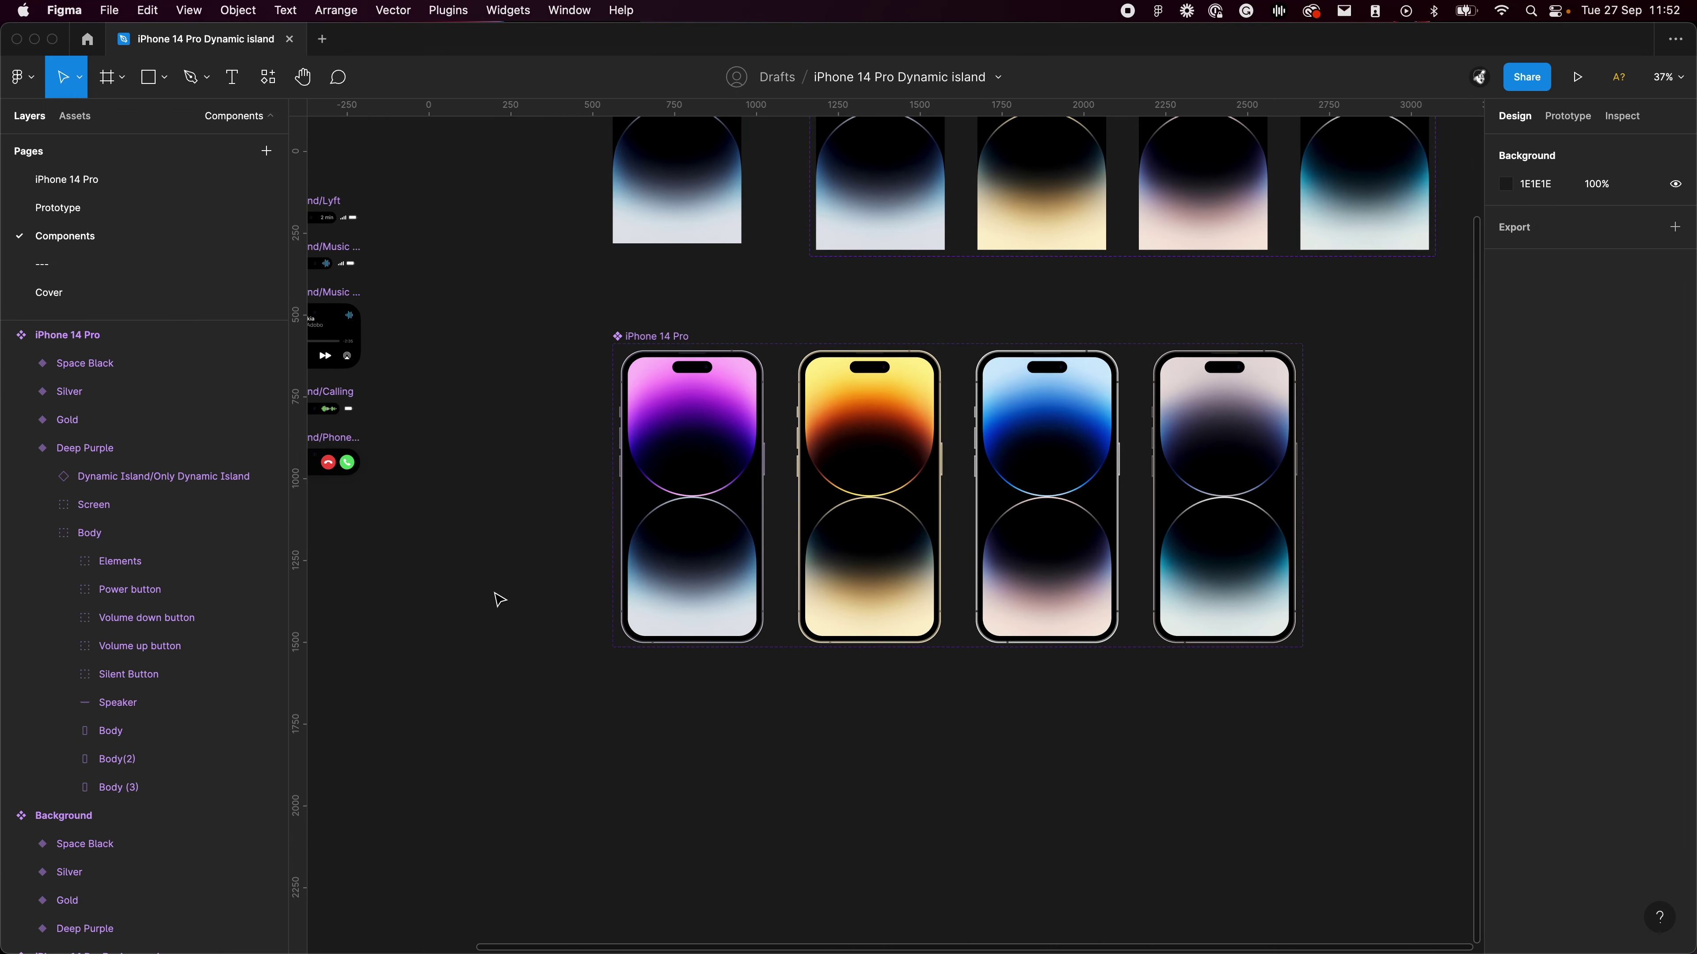
pyautogui.hscroll(-2, 1068, 728)
pyautogui.scroll(-1, 949, 776)
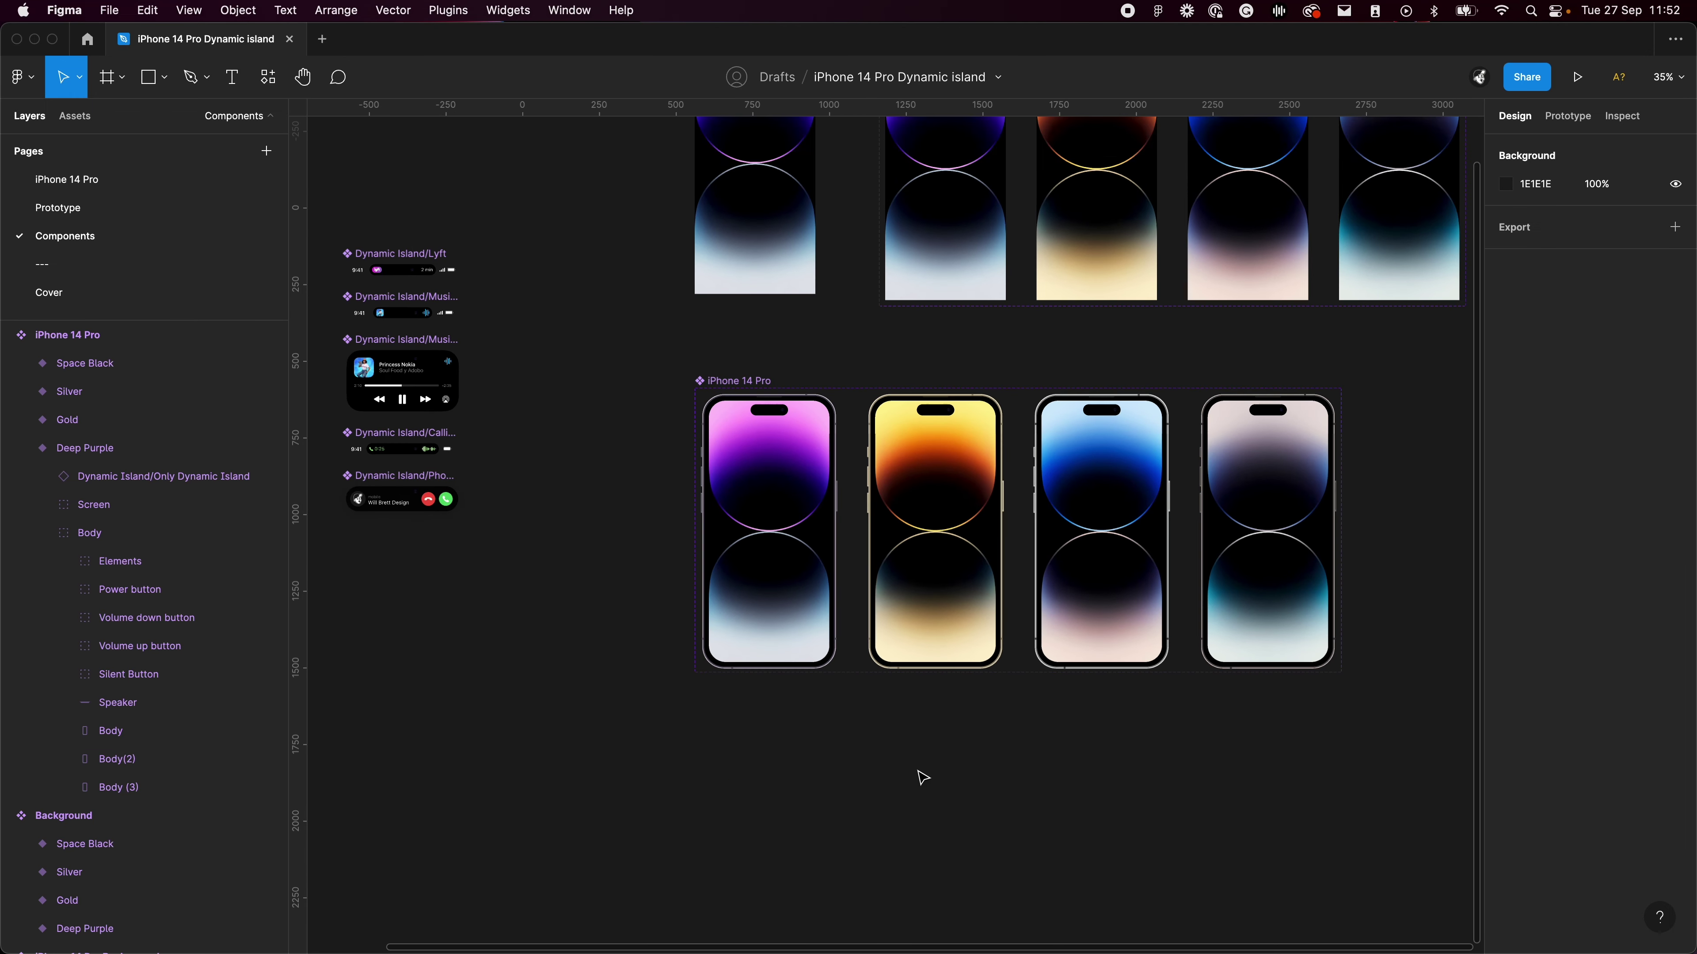
pyautogui.scroll(-5, 872, 592)
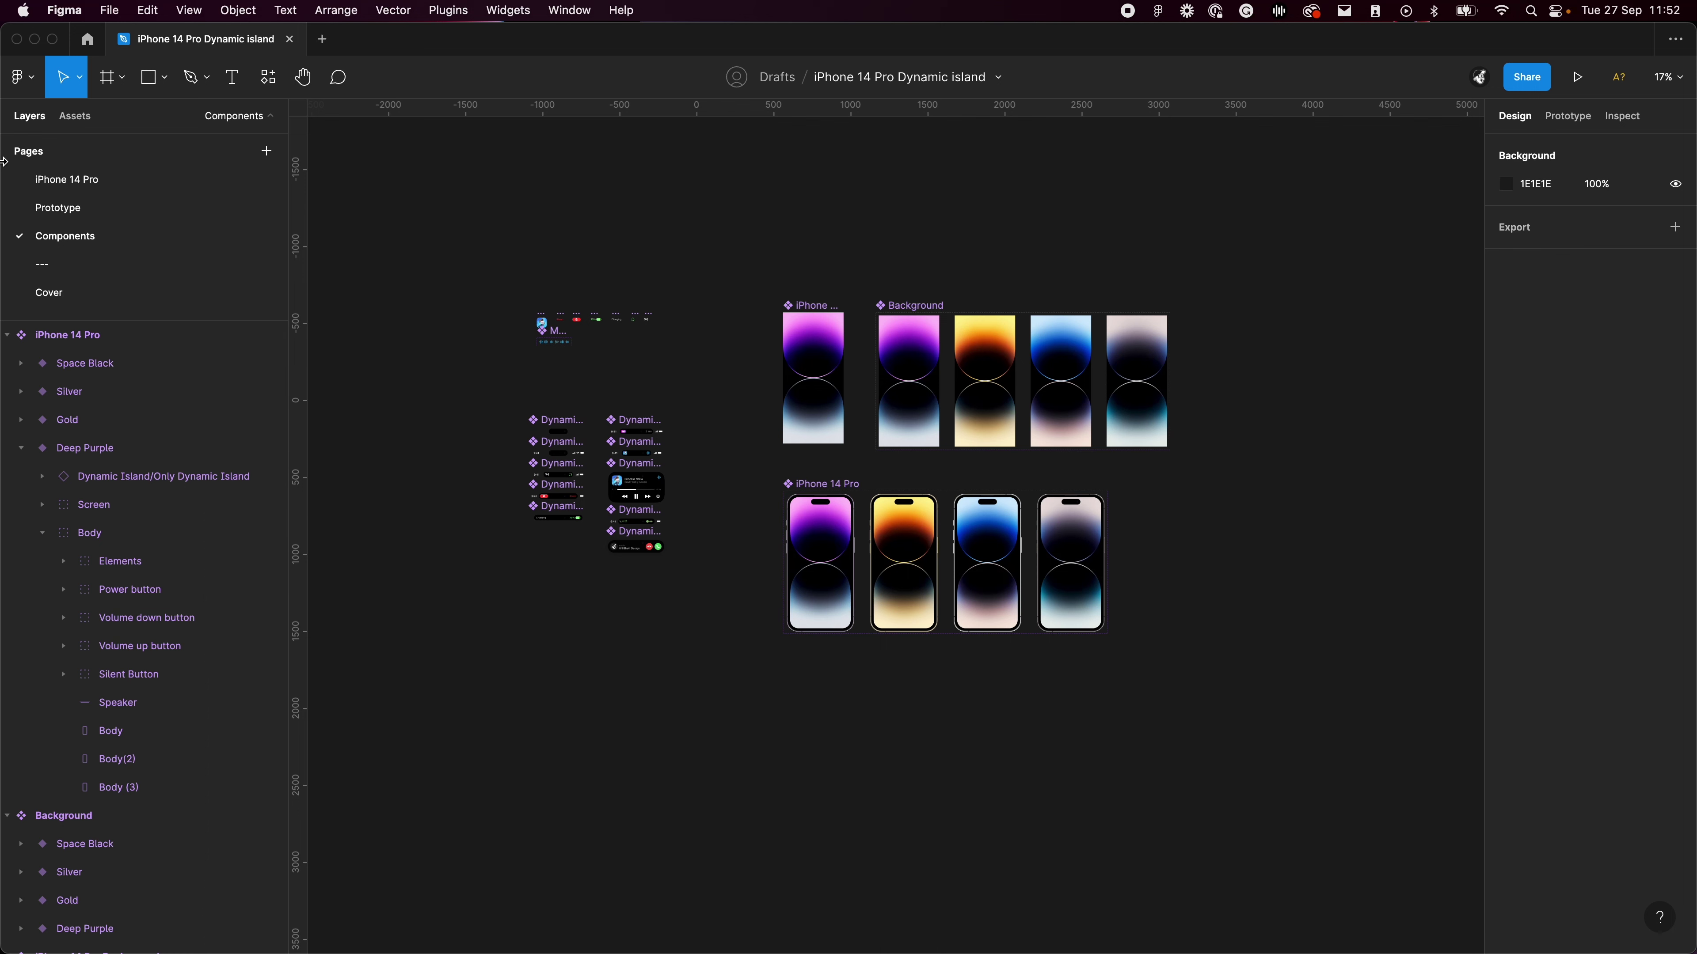
# Open the Prototype page with the prototype connections between frames shown
pyautogui.click(102, 214)
pyautogui.scroll(3, 453, 461)
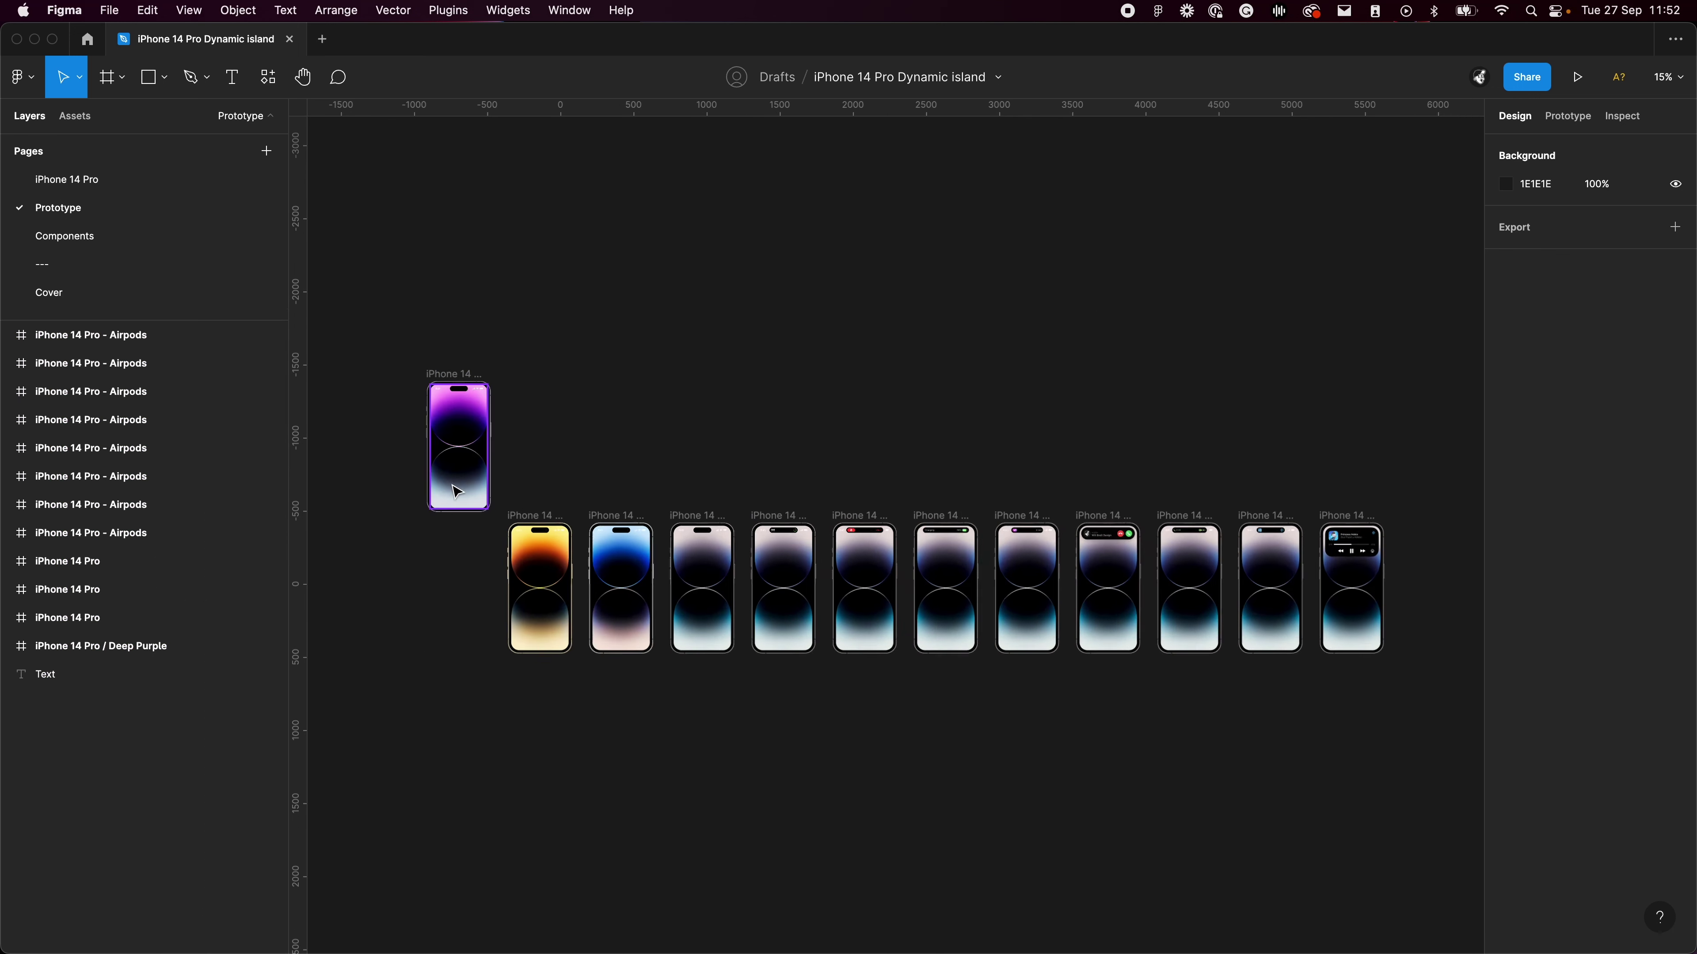
pyautogui.hotkey('shift', 'e')
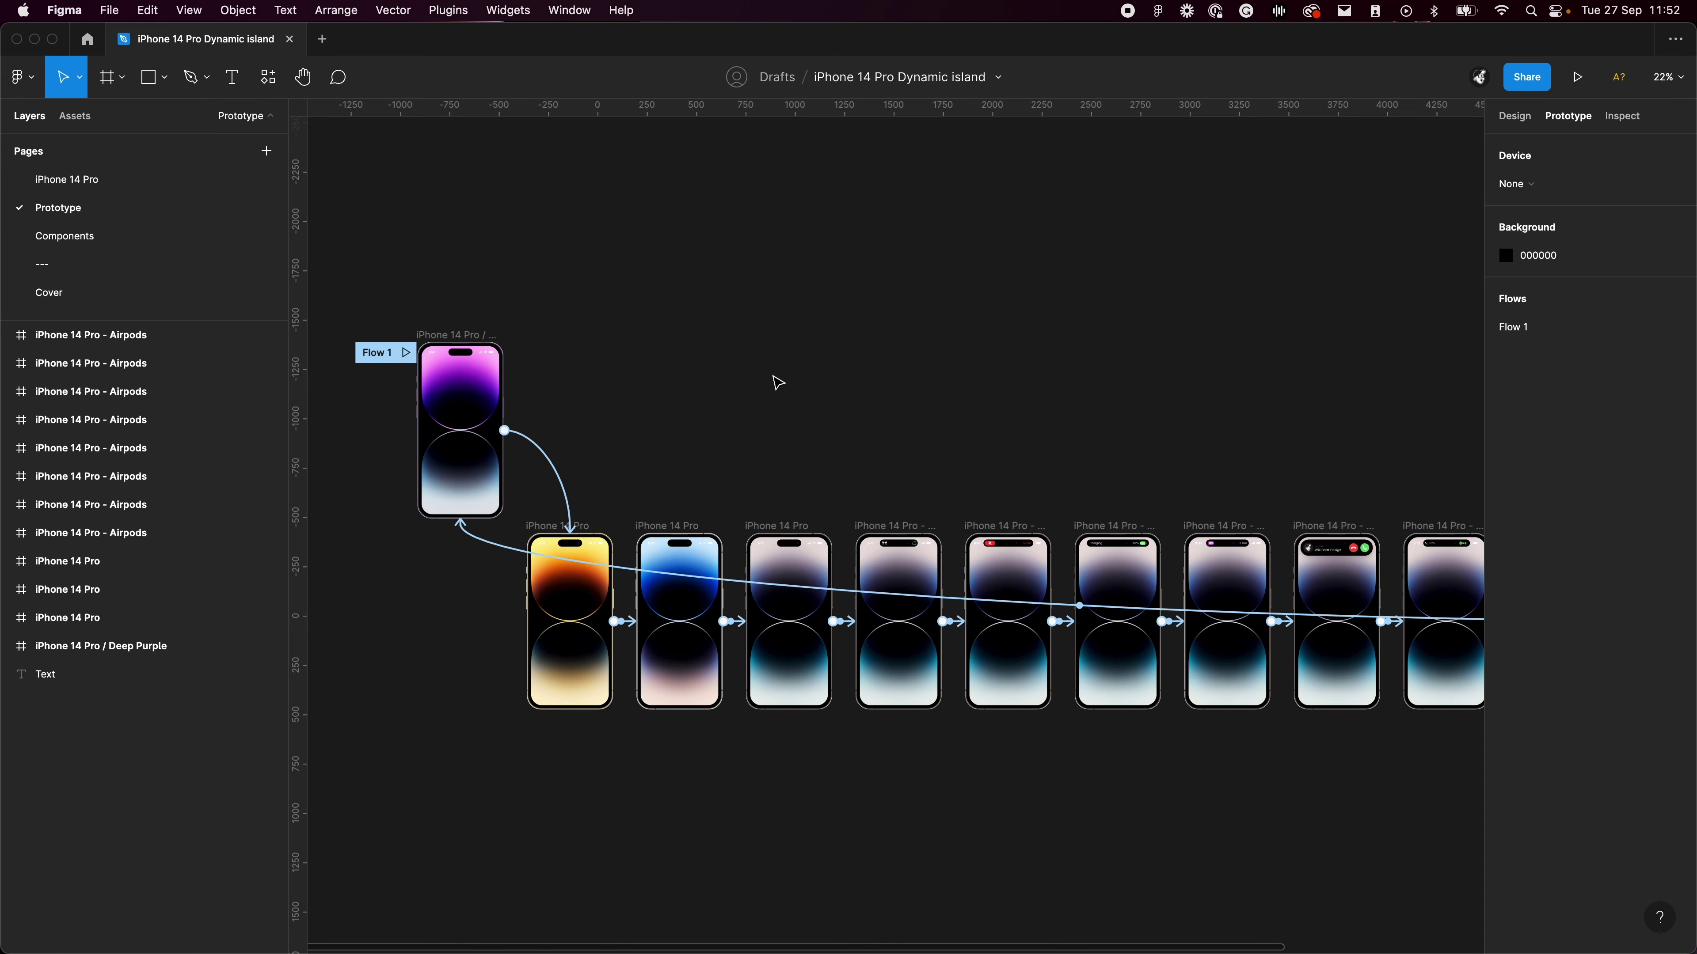
# Pan across the flow's phone frames and select the Deep Purple frame that starts Flow 1
pyautogui.scroll(-2, 923, 344)
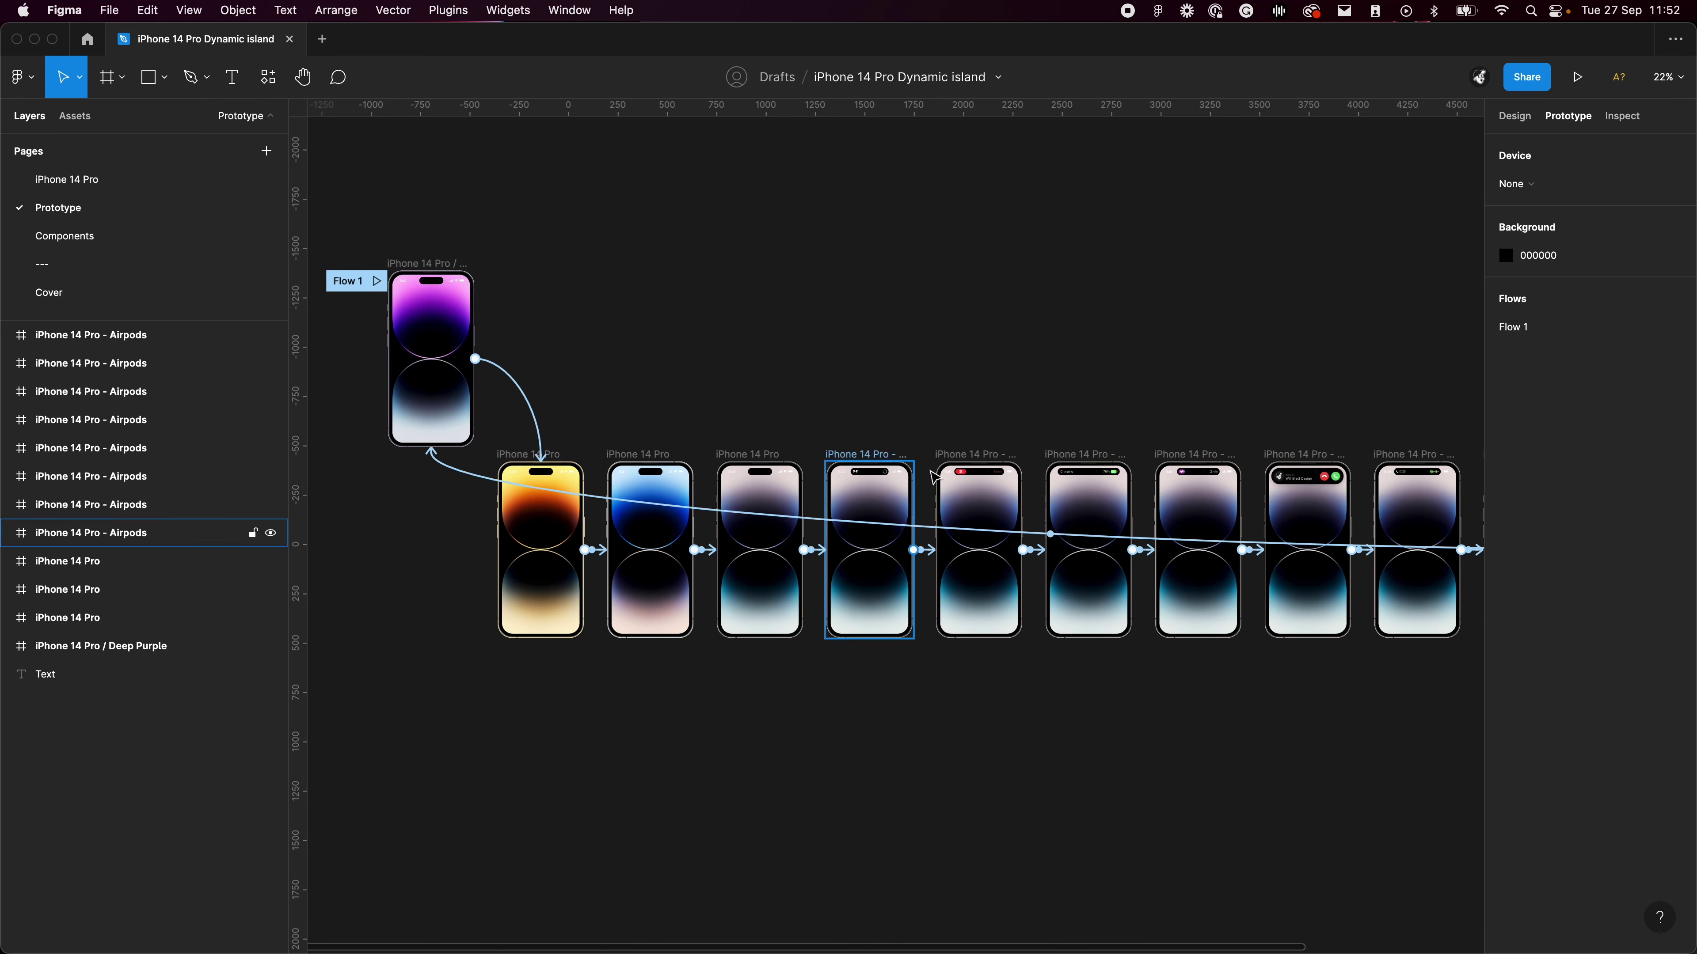
pyautogui.scroll(-3, 891, 371)
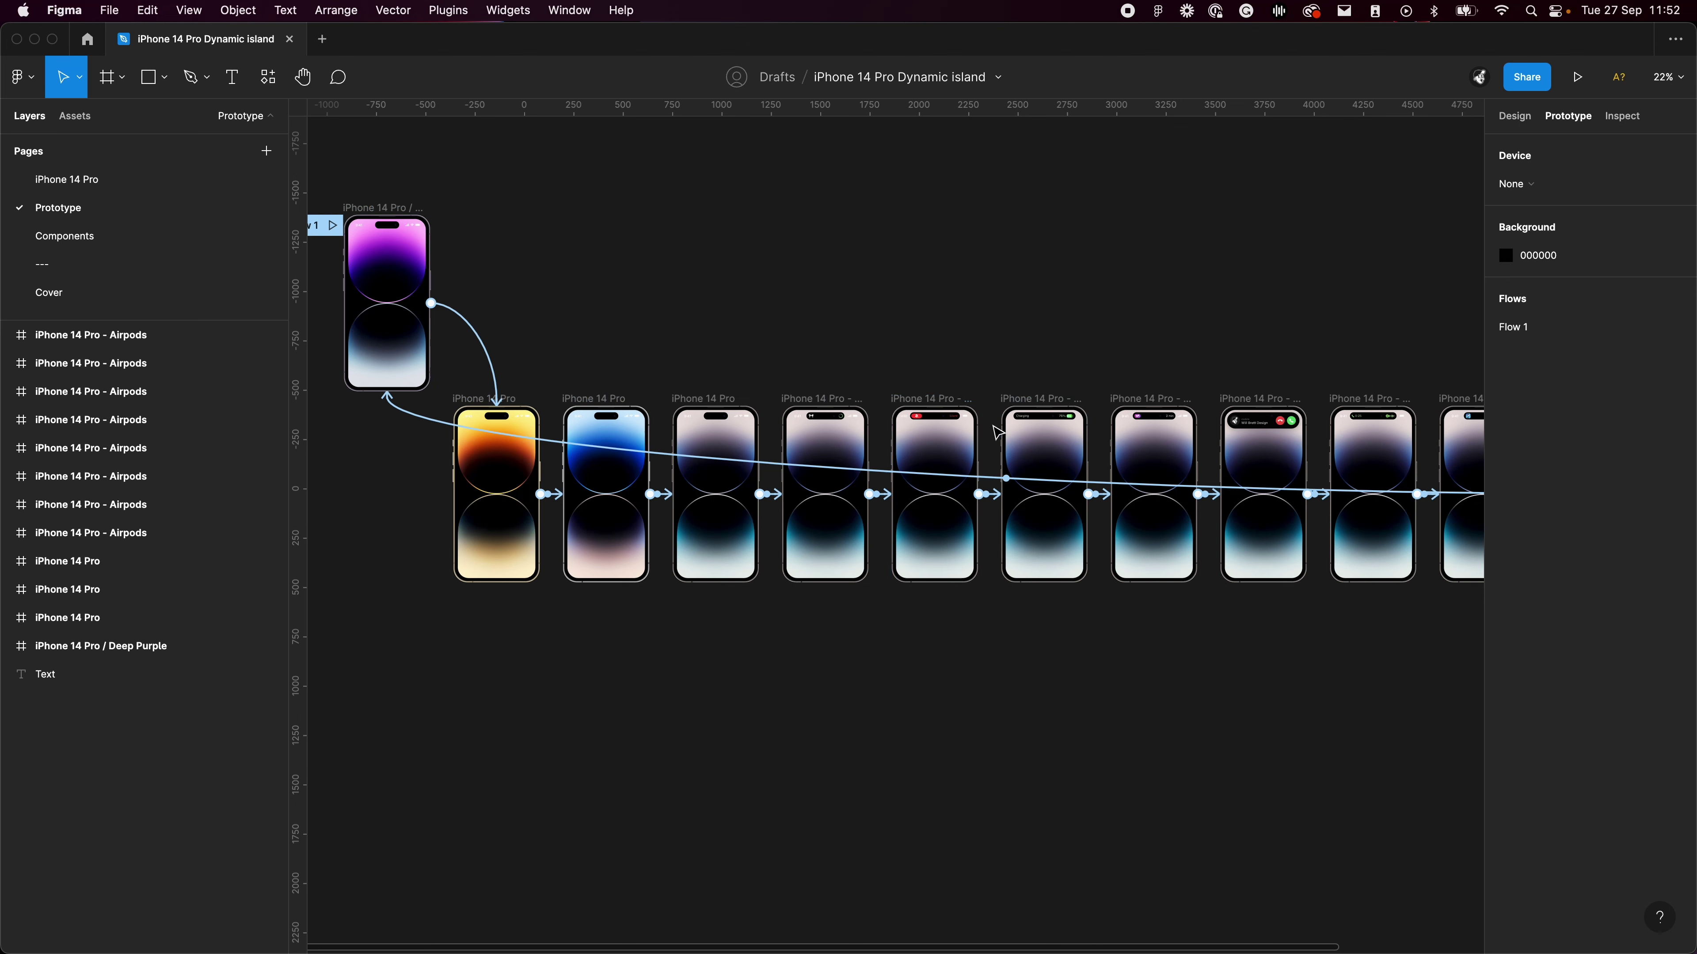
pyautogui.hscroll(2, 1171, 304)
pyautogui.hscroll(3, 1172, 304)
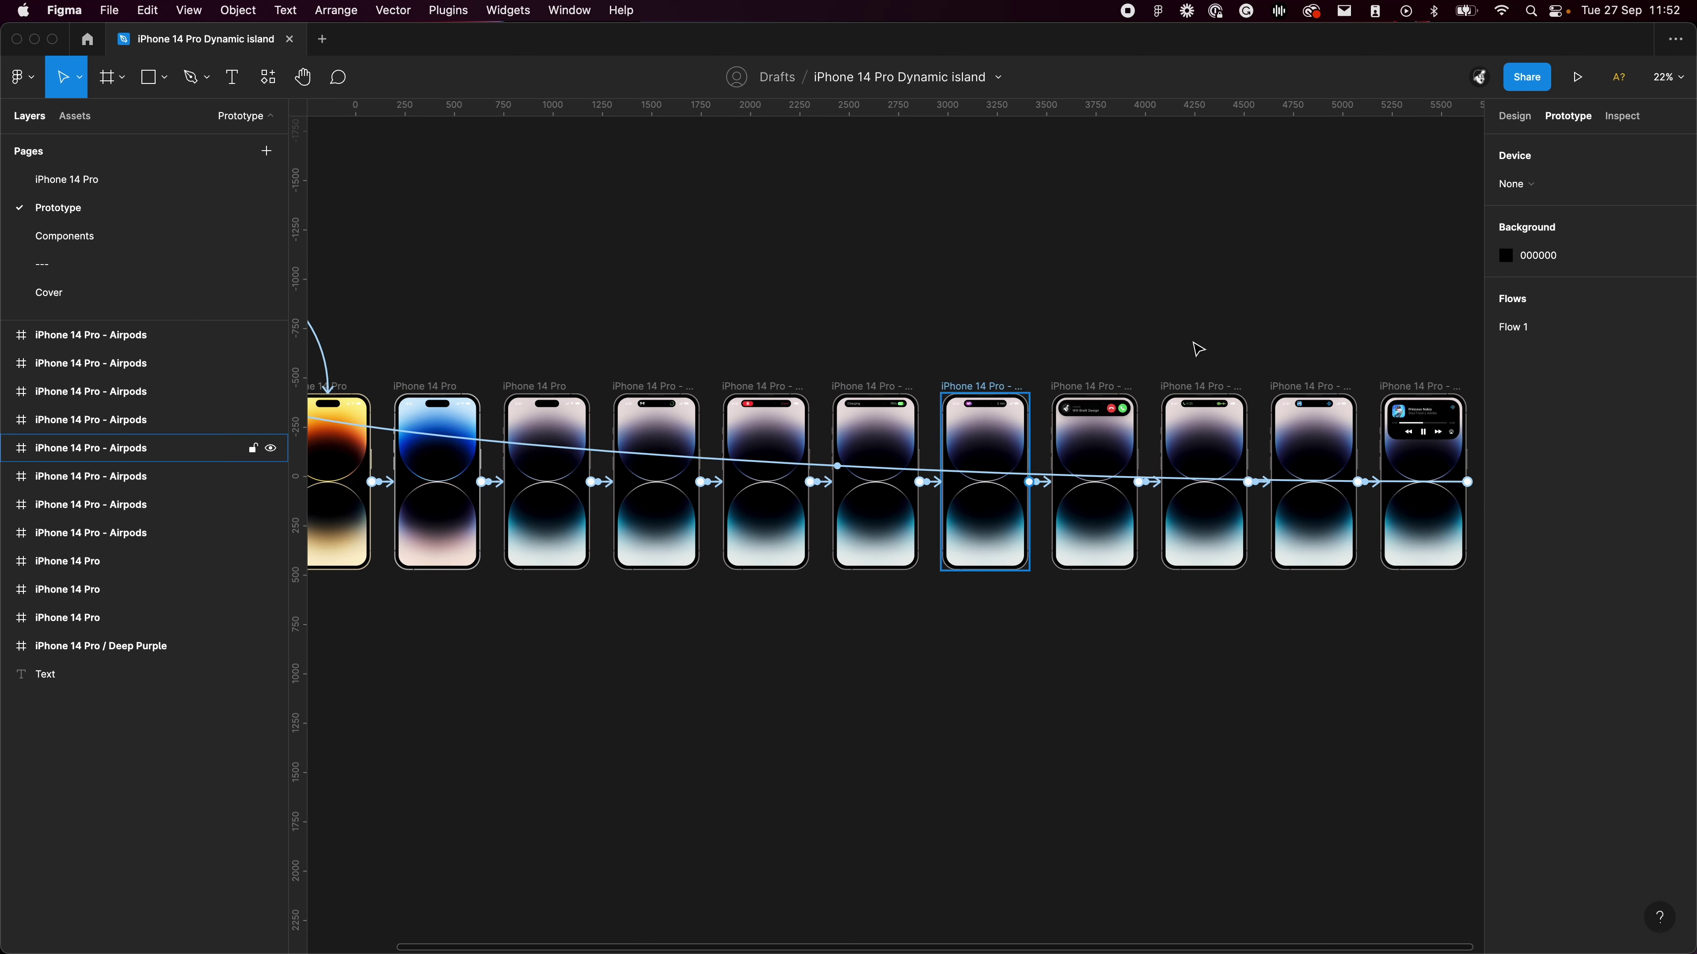
pyautogui.hscroll(-4, 1015, 652)
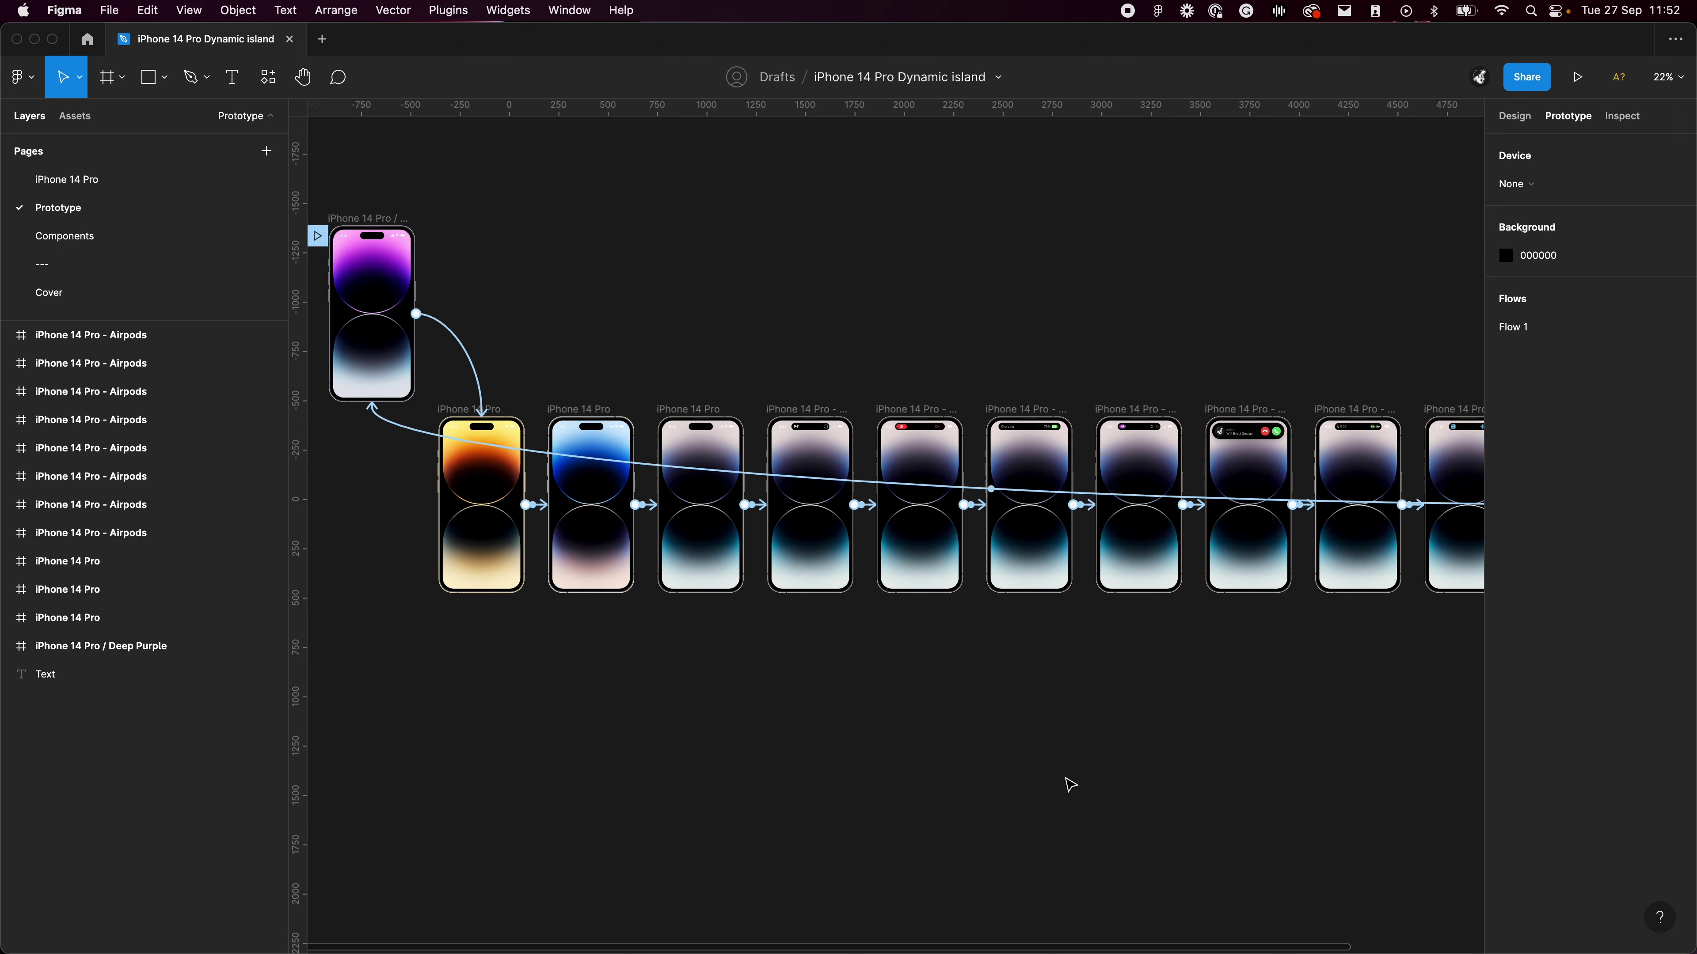
pyautogui.moveTo(1321, 685); pyautogui.dragTo(1180, 700)
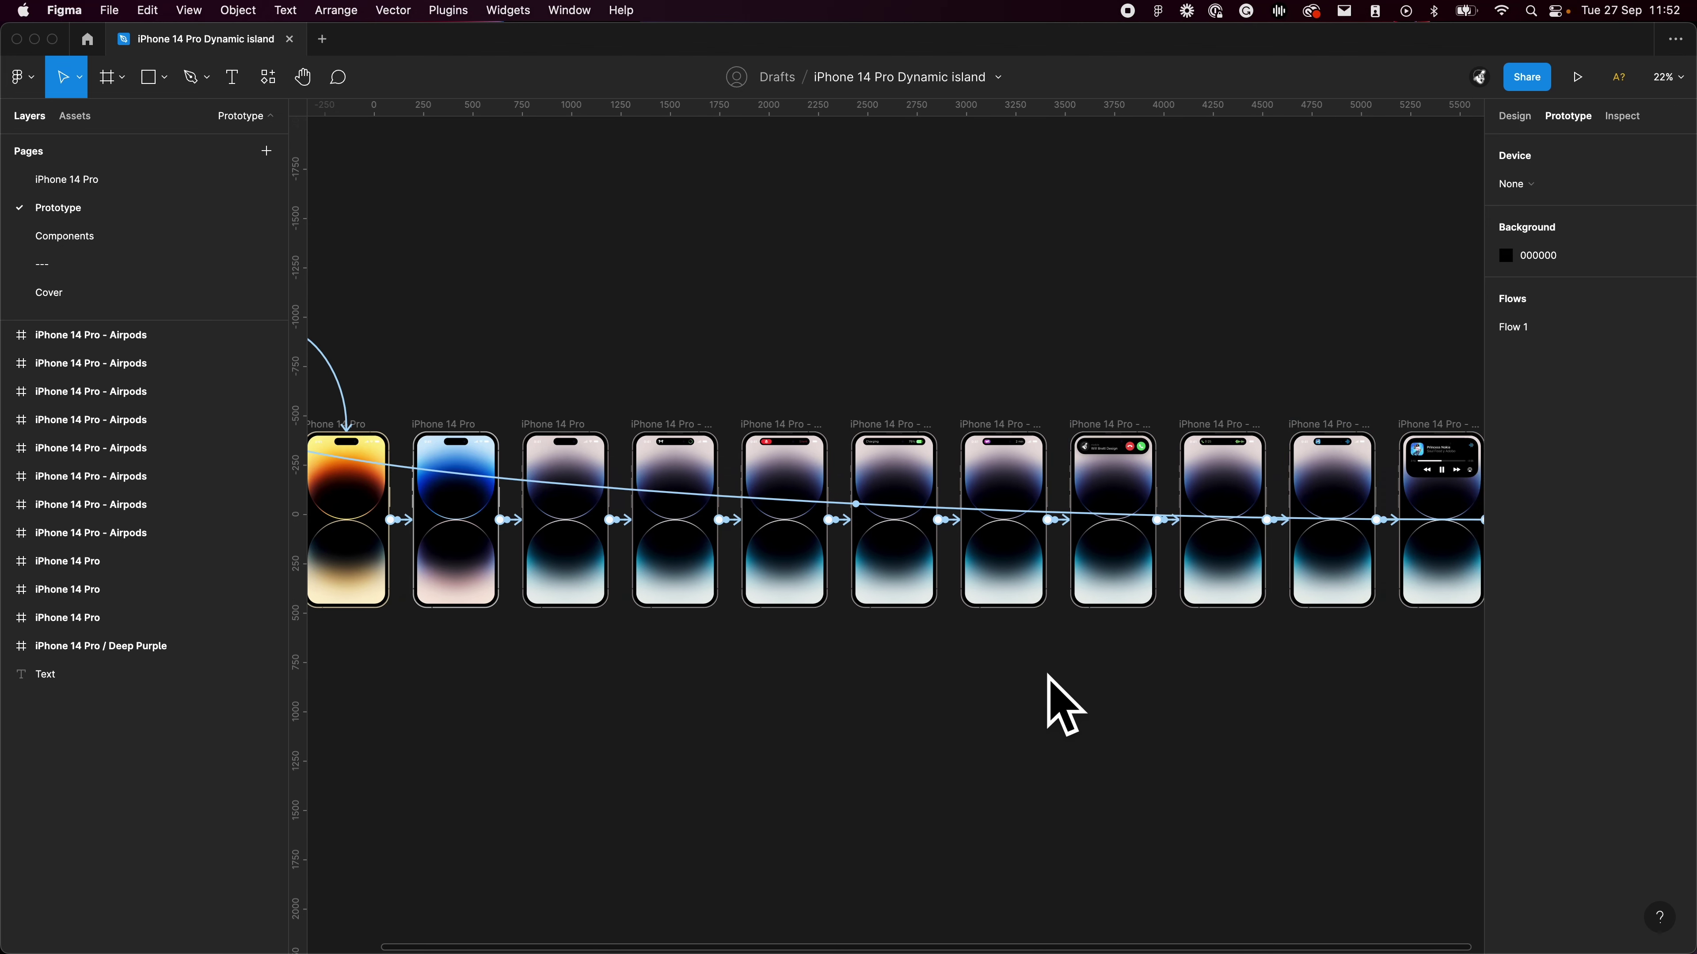
pyautogui.moveTo(1053, 701); pyautogui.dragTo(1208, 707)
pyautogui.click(443, 247)
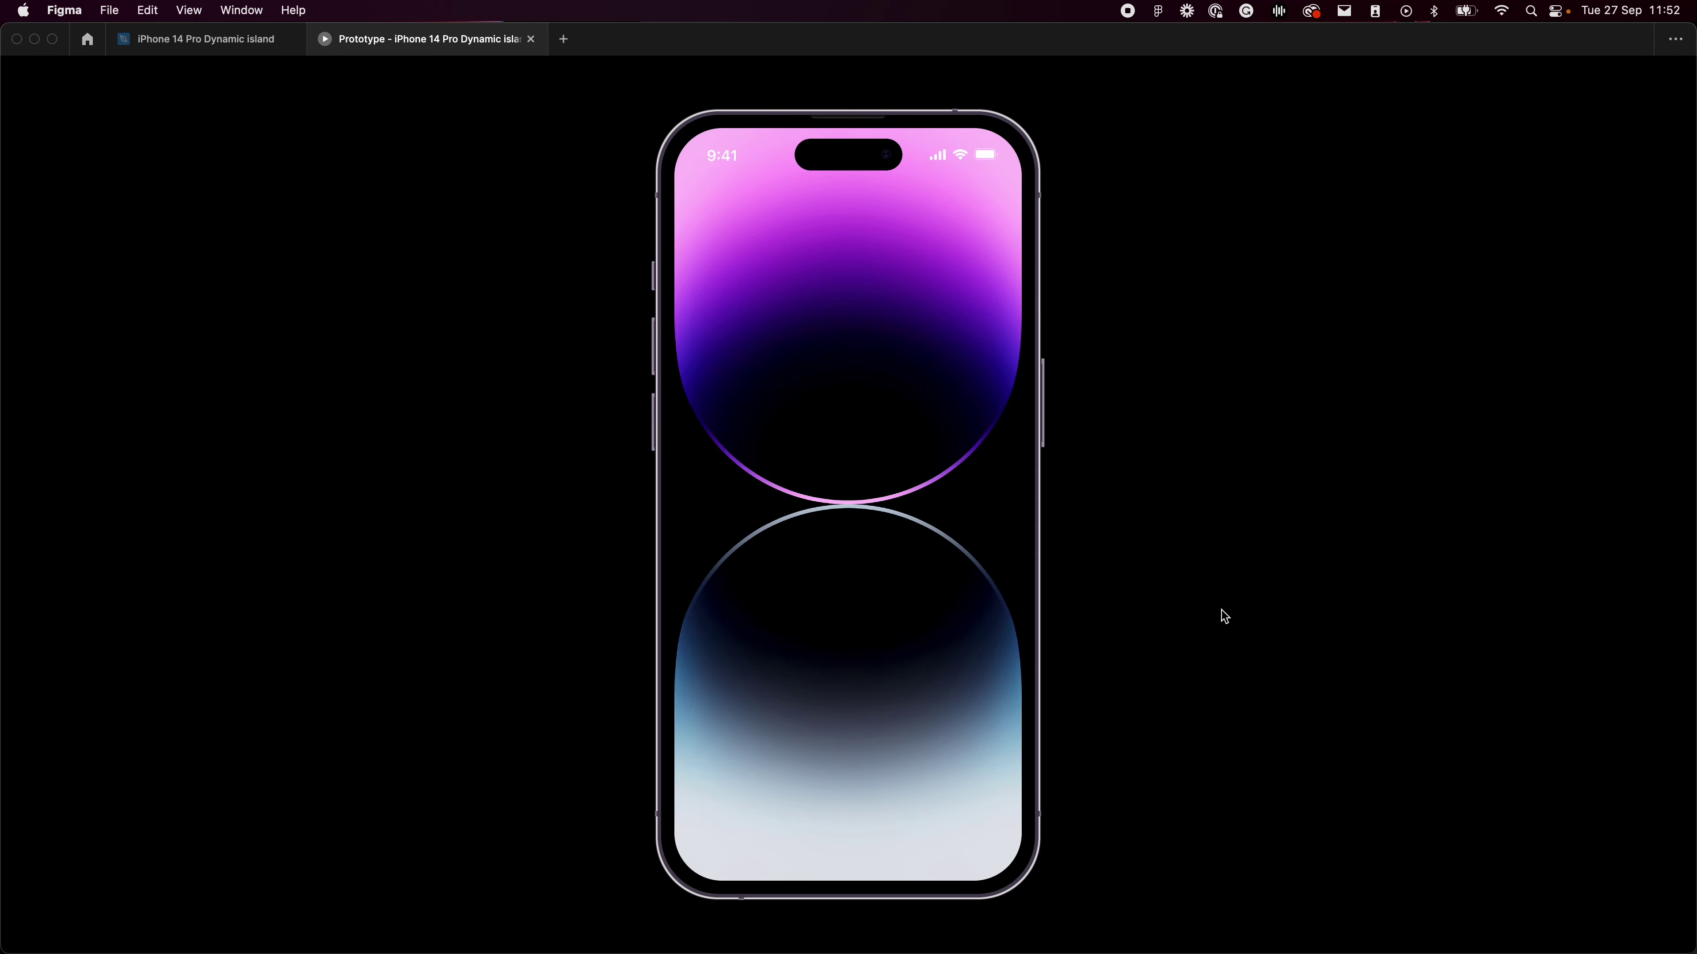
# Advance the Flow 1 prototype to the next phone screen
pyautogui.click(803, 435)
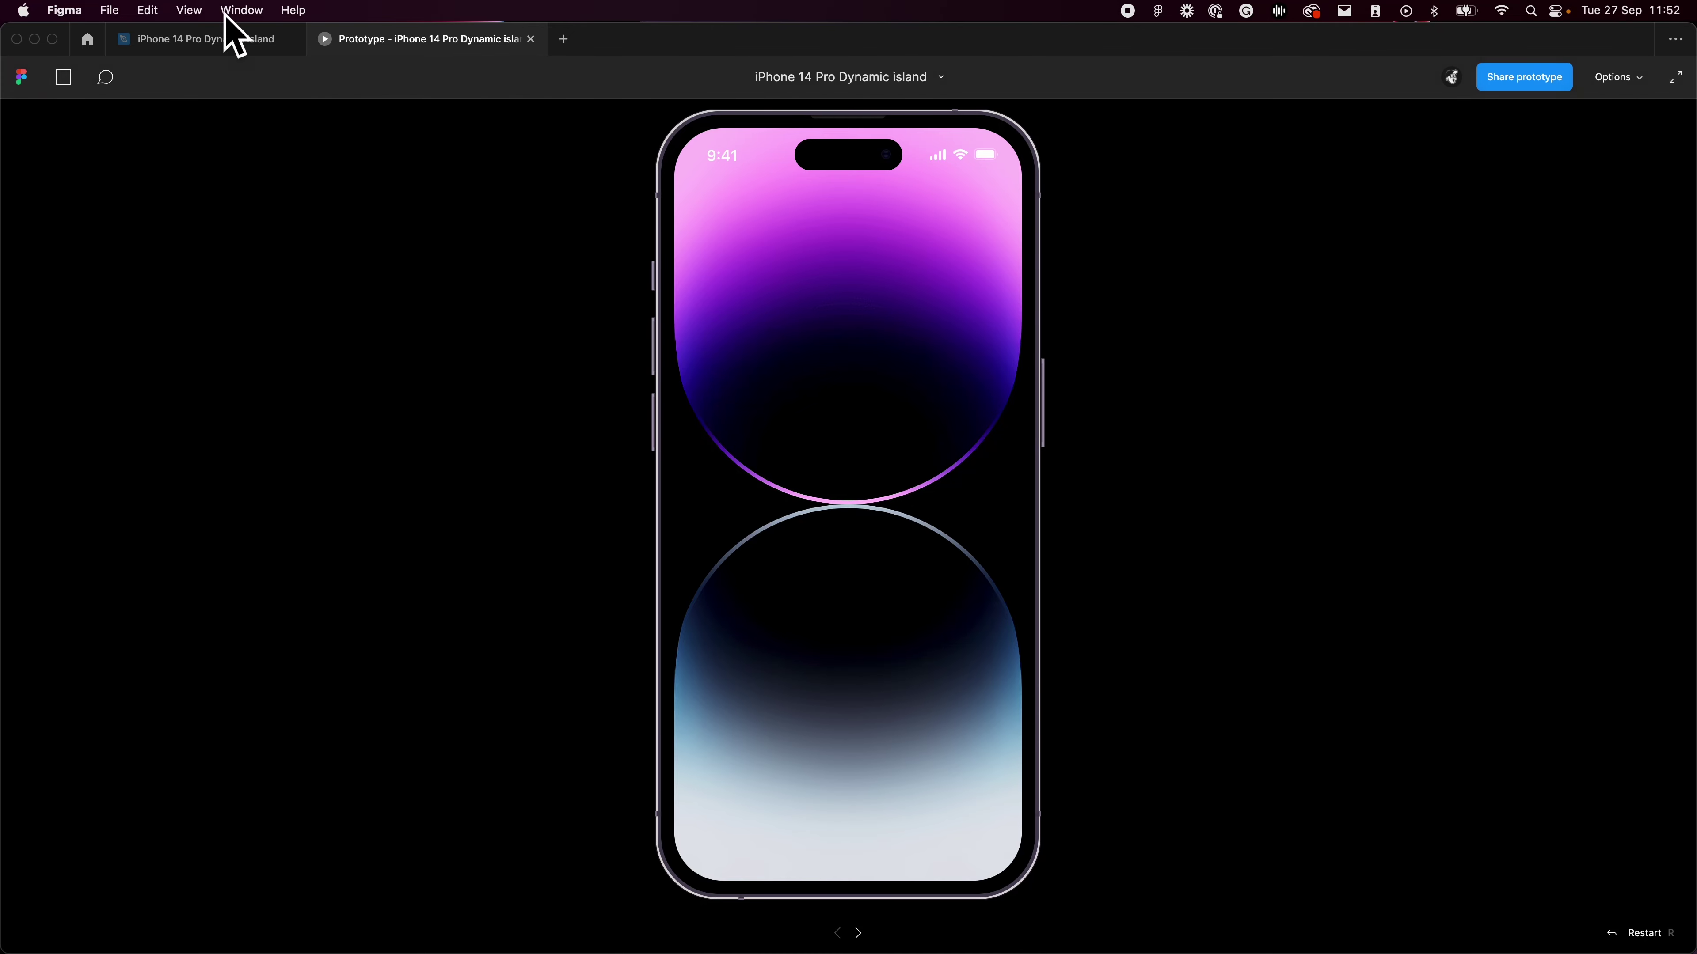
# Switch back to the design file tab and bring the AirPods frames in Flow 1 into view
pyautogui.click(241, 10)
pyautogui.click(467, 173)
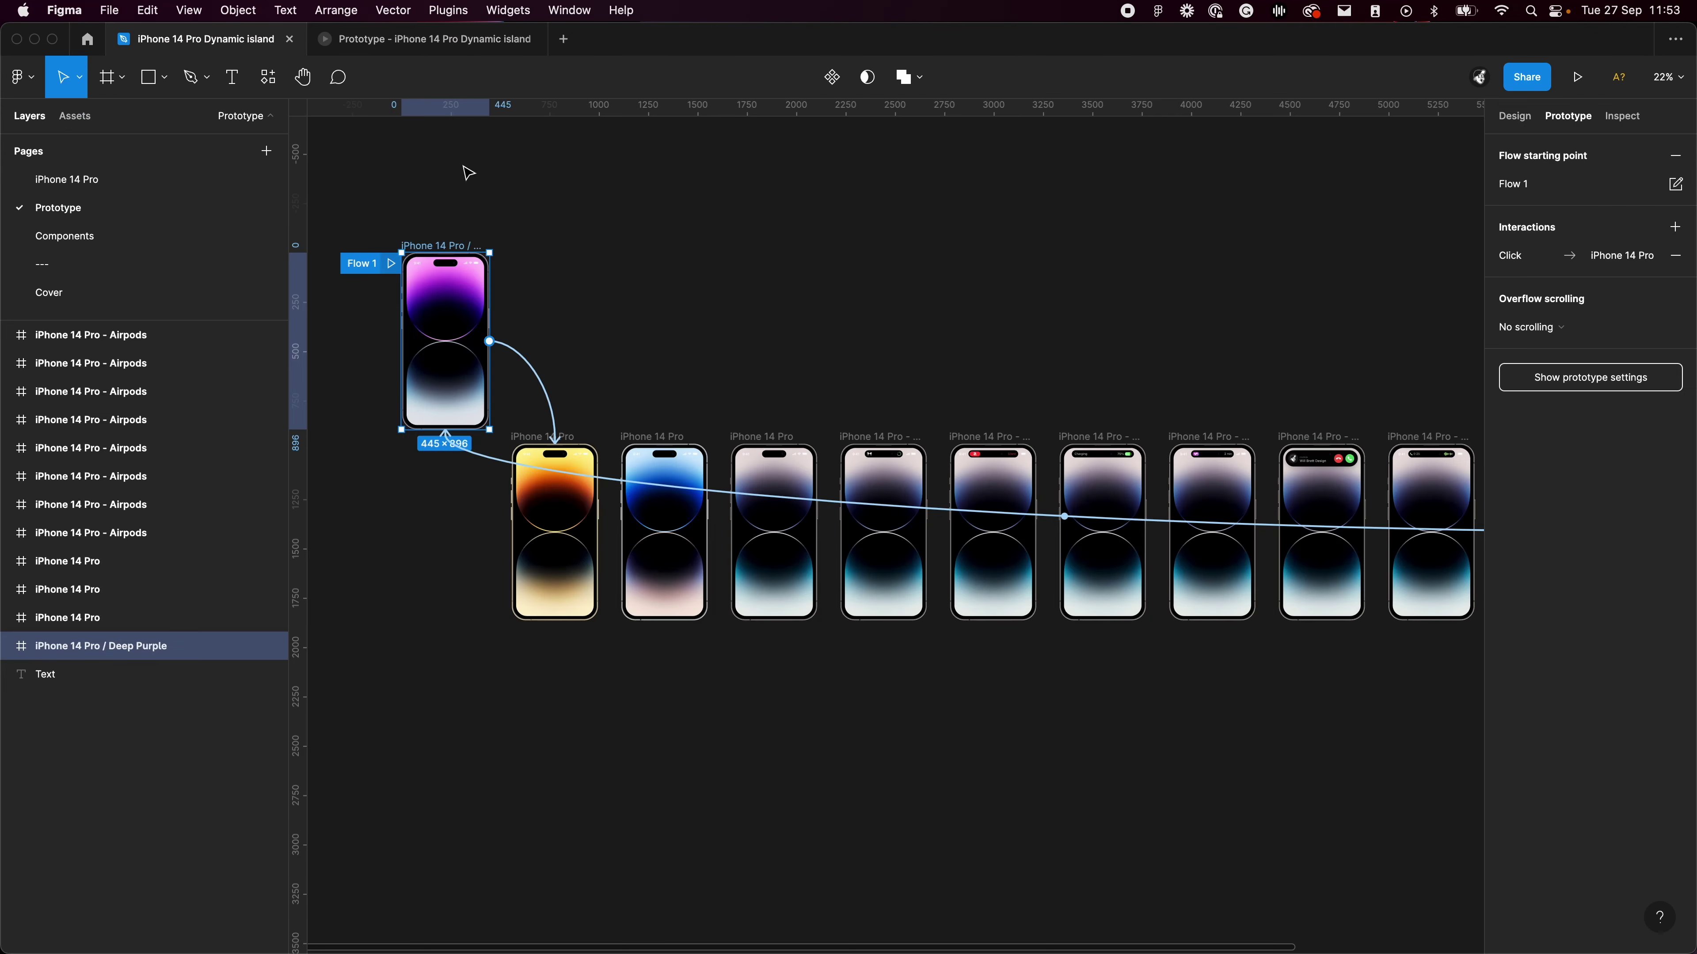
pyautogui.click(804, 877)
pyautogui.scroll(5, 686, 652)
pyautogui.hscroll(3, 868, 668)
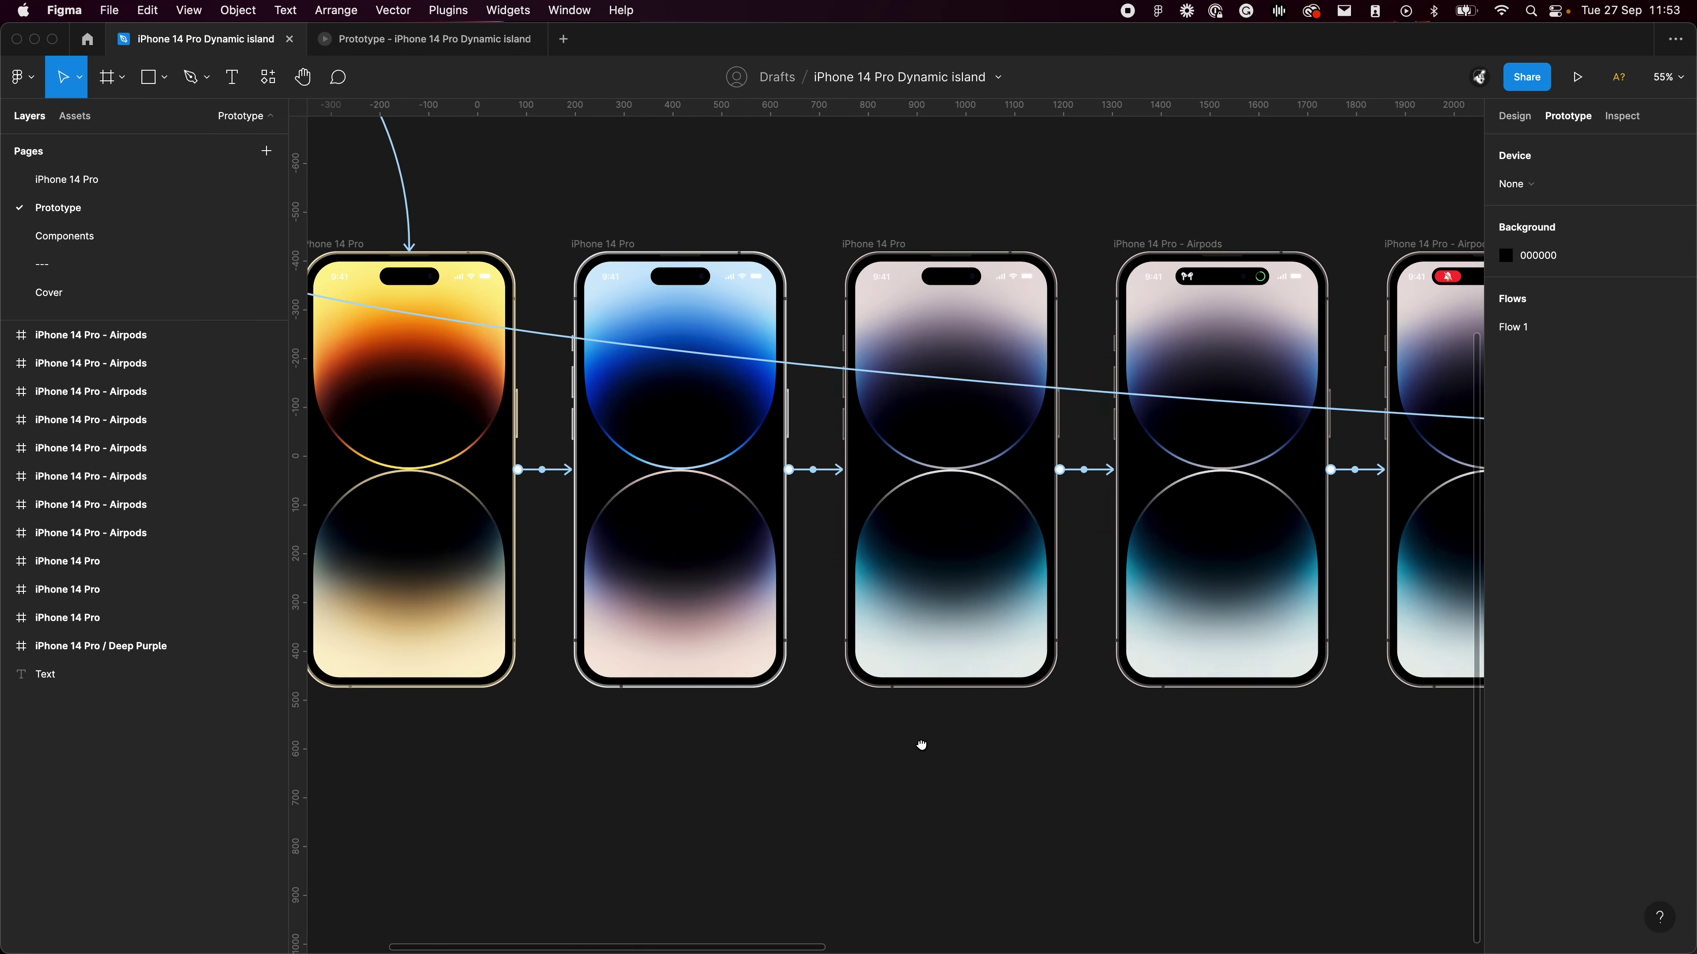
pyautogui.hscroll(8, 922, 745)
# Inspect the AirPods transition: 200ms delay, Smart animate, 750ms custom spring (stiffness 160, damping 16, mass 1)
pyautogui.click(839, 468)
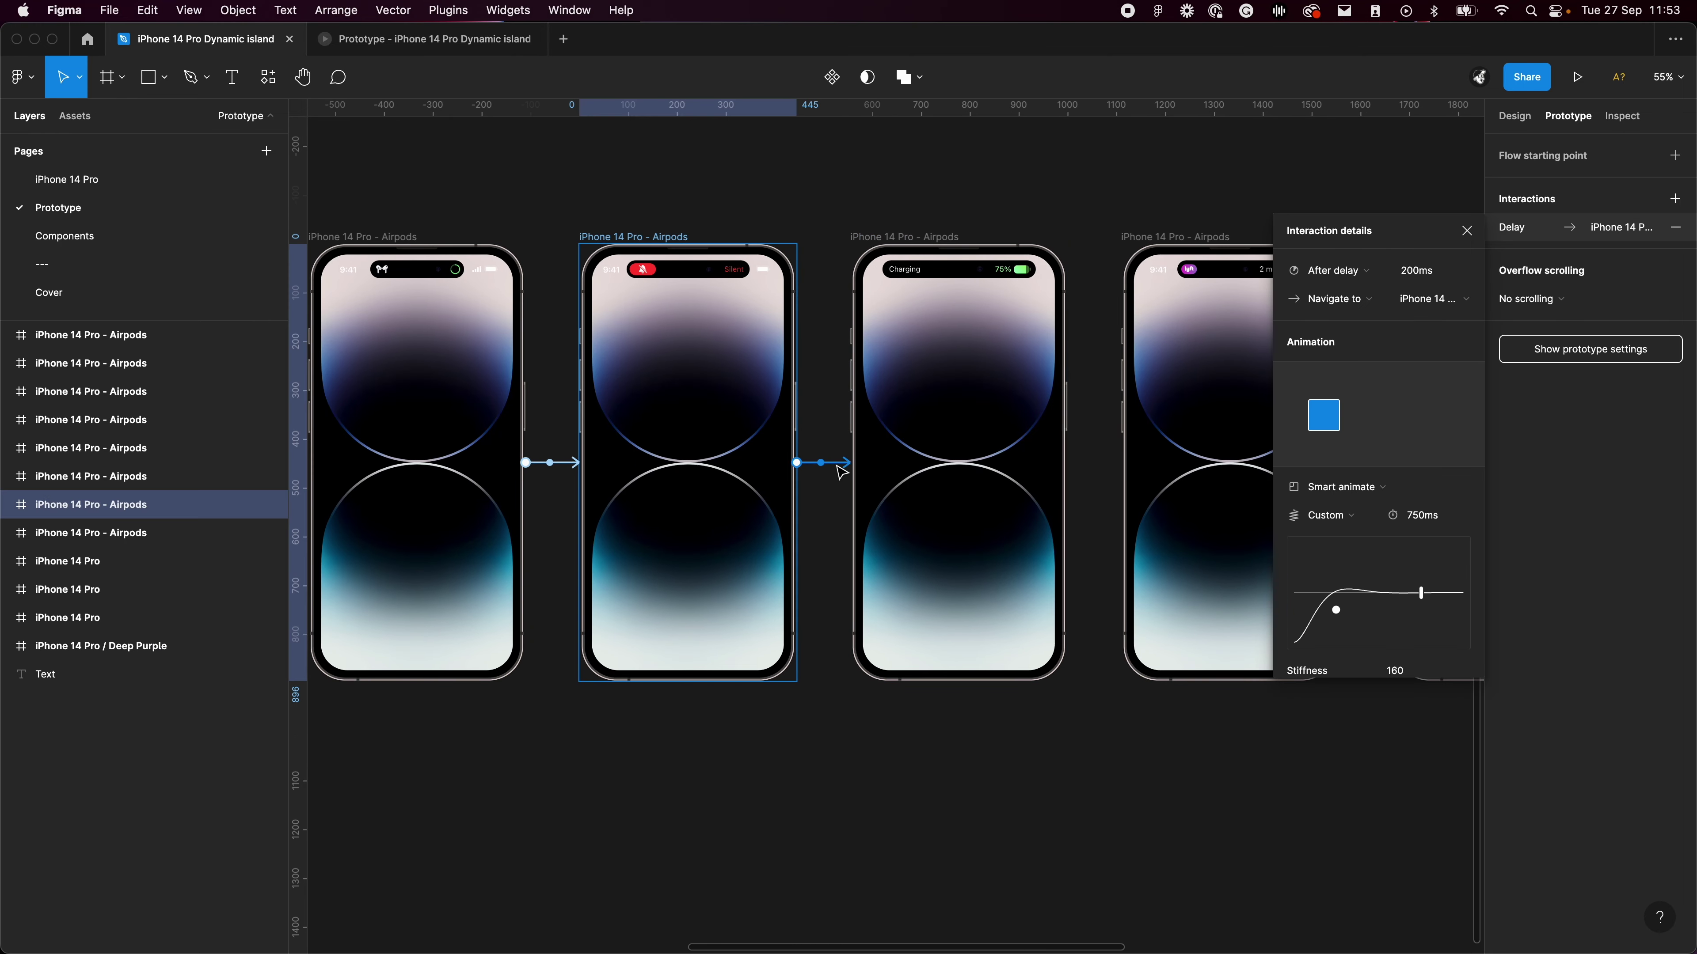
pyautogui.scroll(-1, 1392, 509)
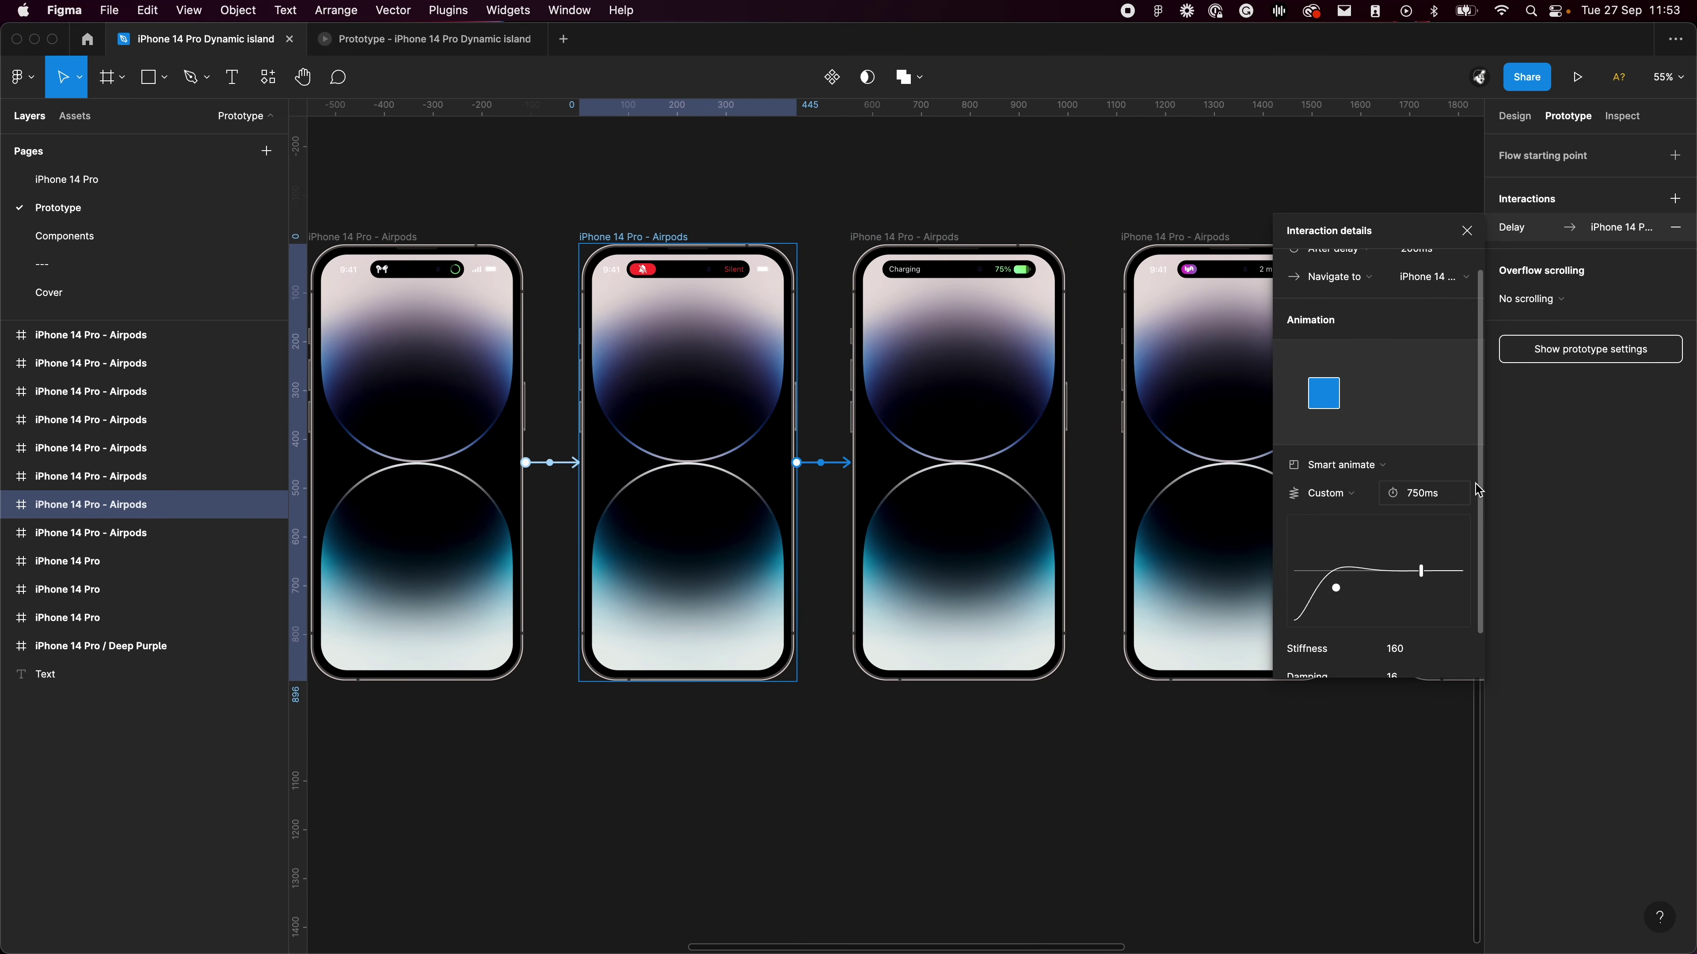
pyautogui.scroll(-2, 1465, 493)
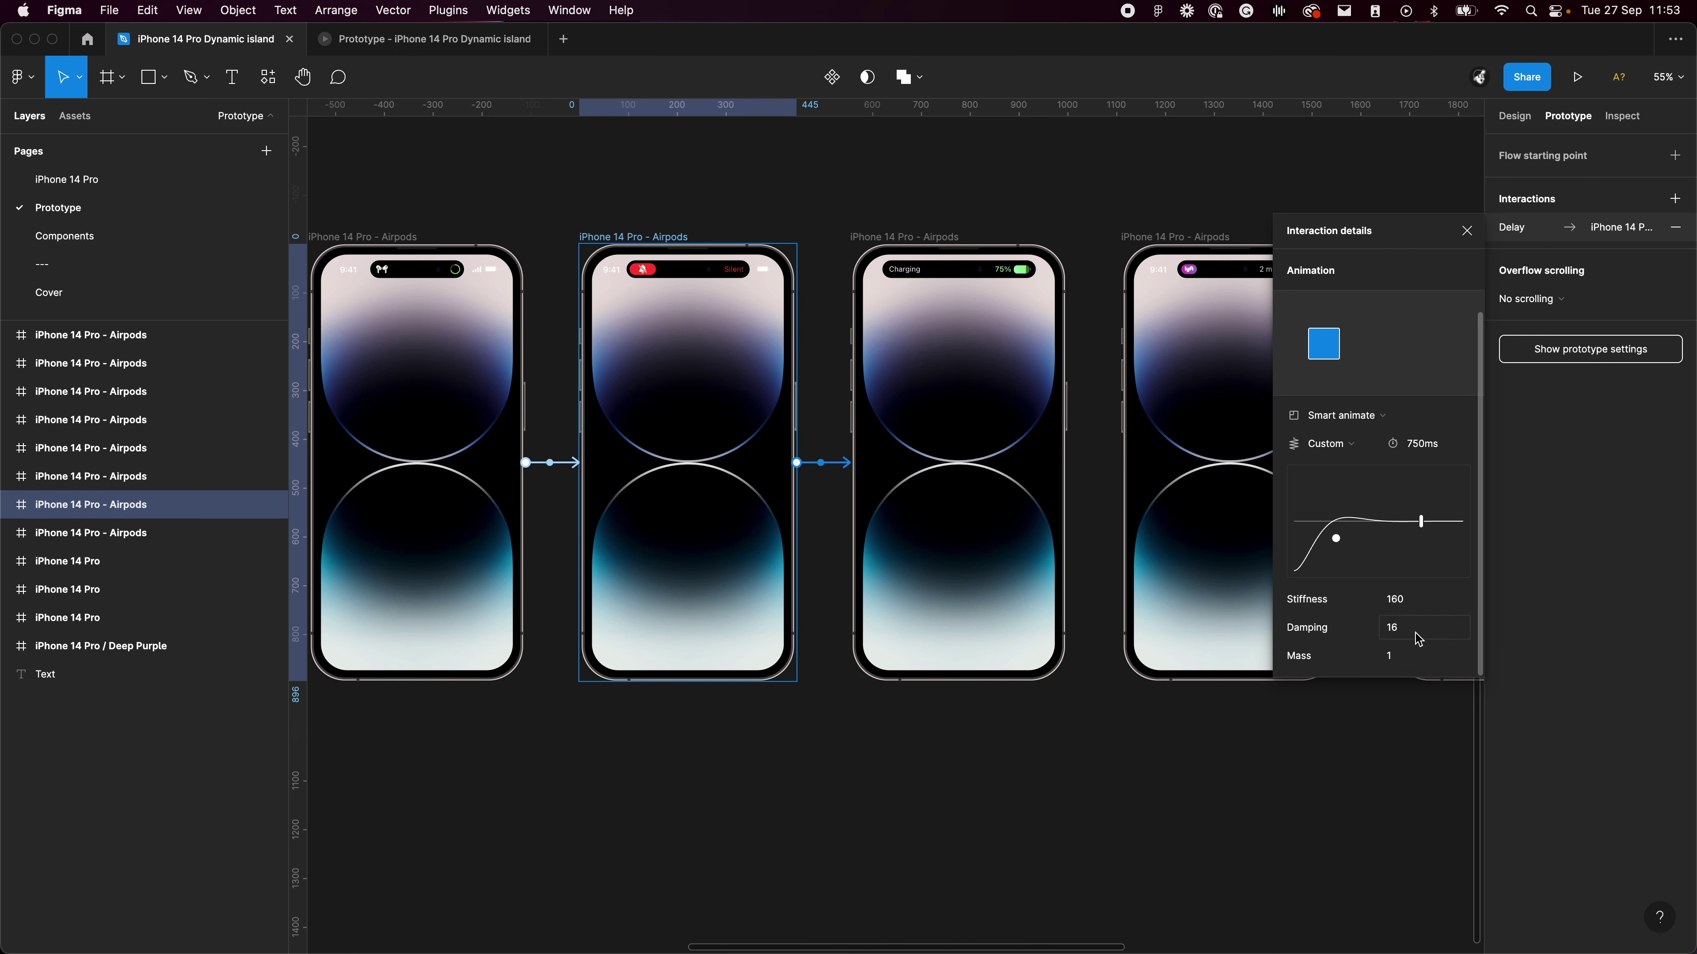
pyautogui.click(1352, 445)
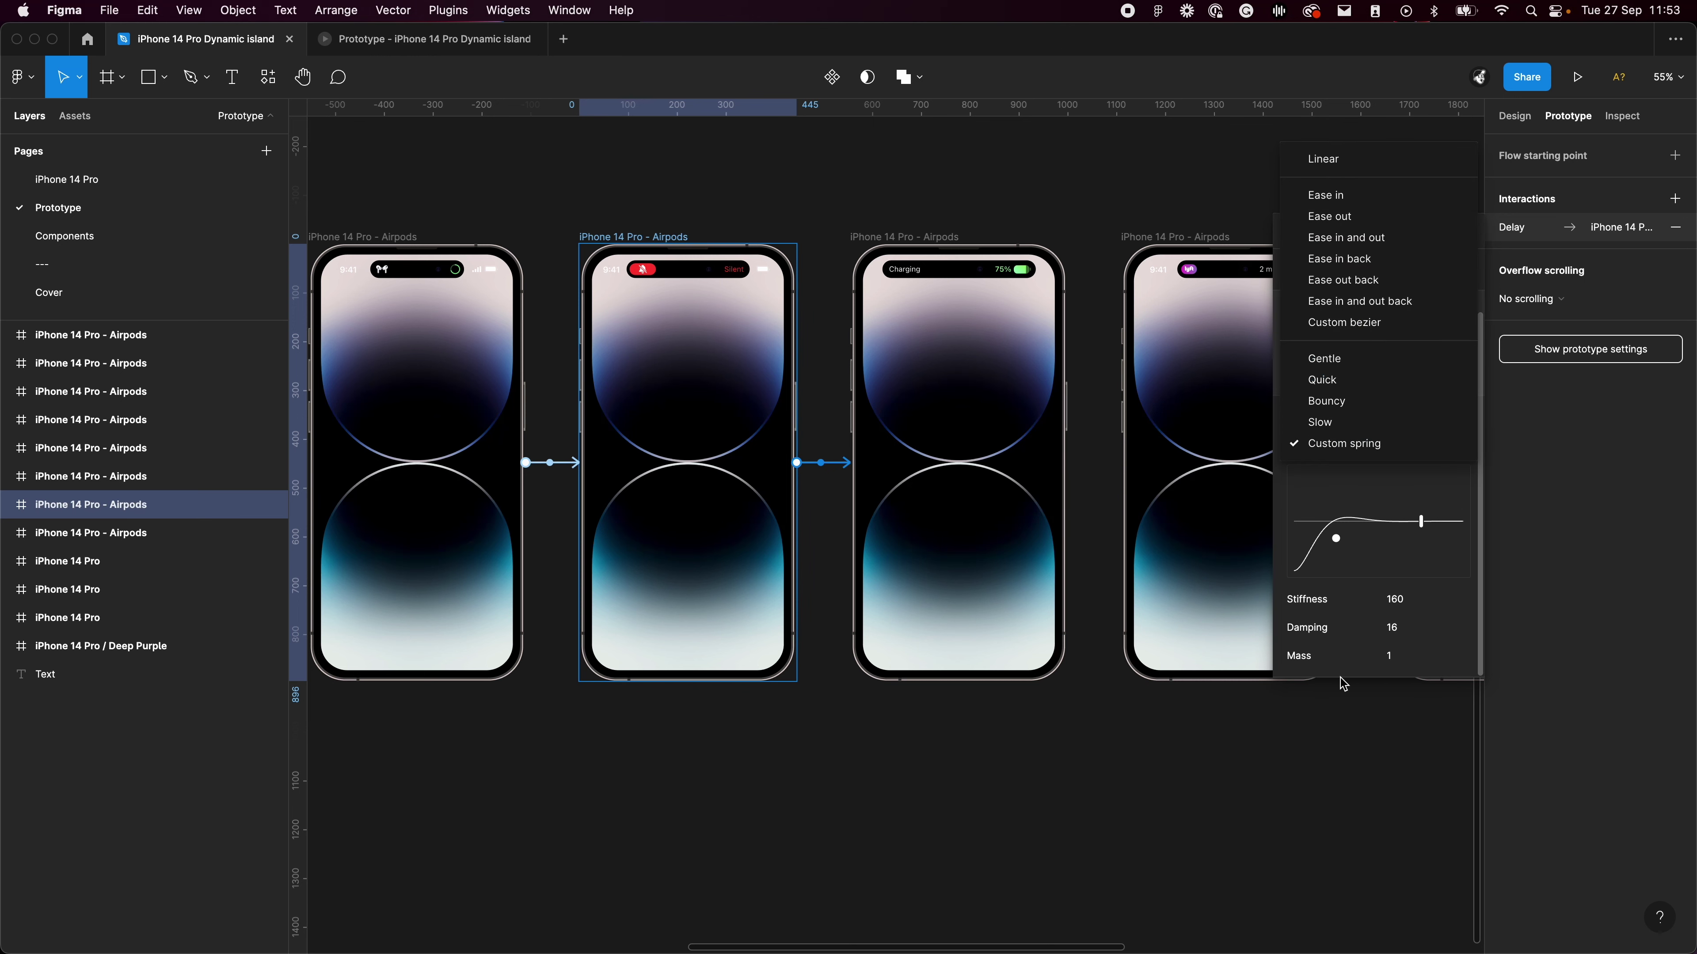
pyautogui.click(1236, 892)
pyautogui.scroll(-5, 1000, 781)
pyautogui.press('Escape')
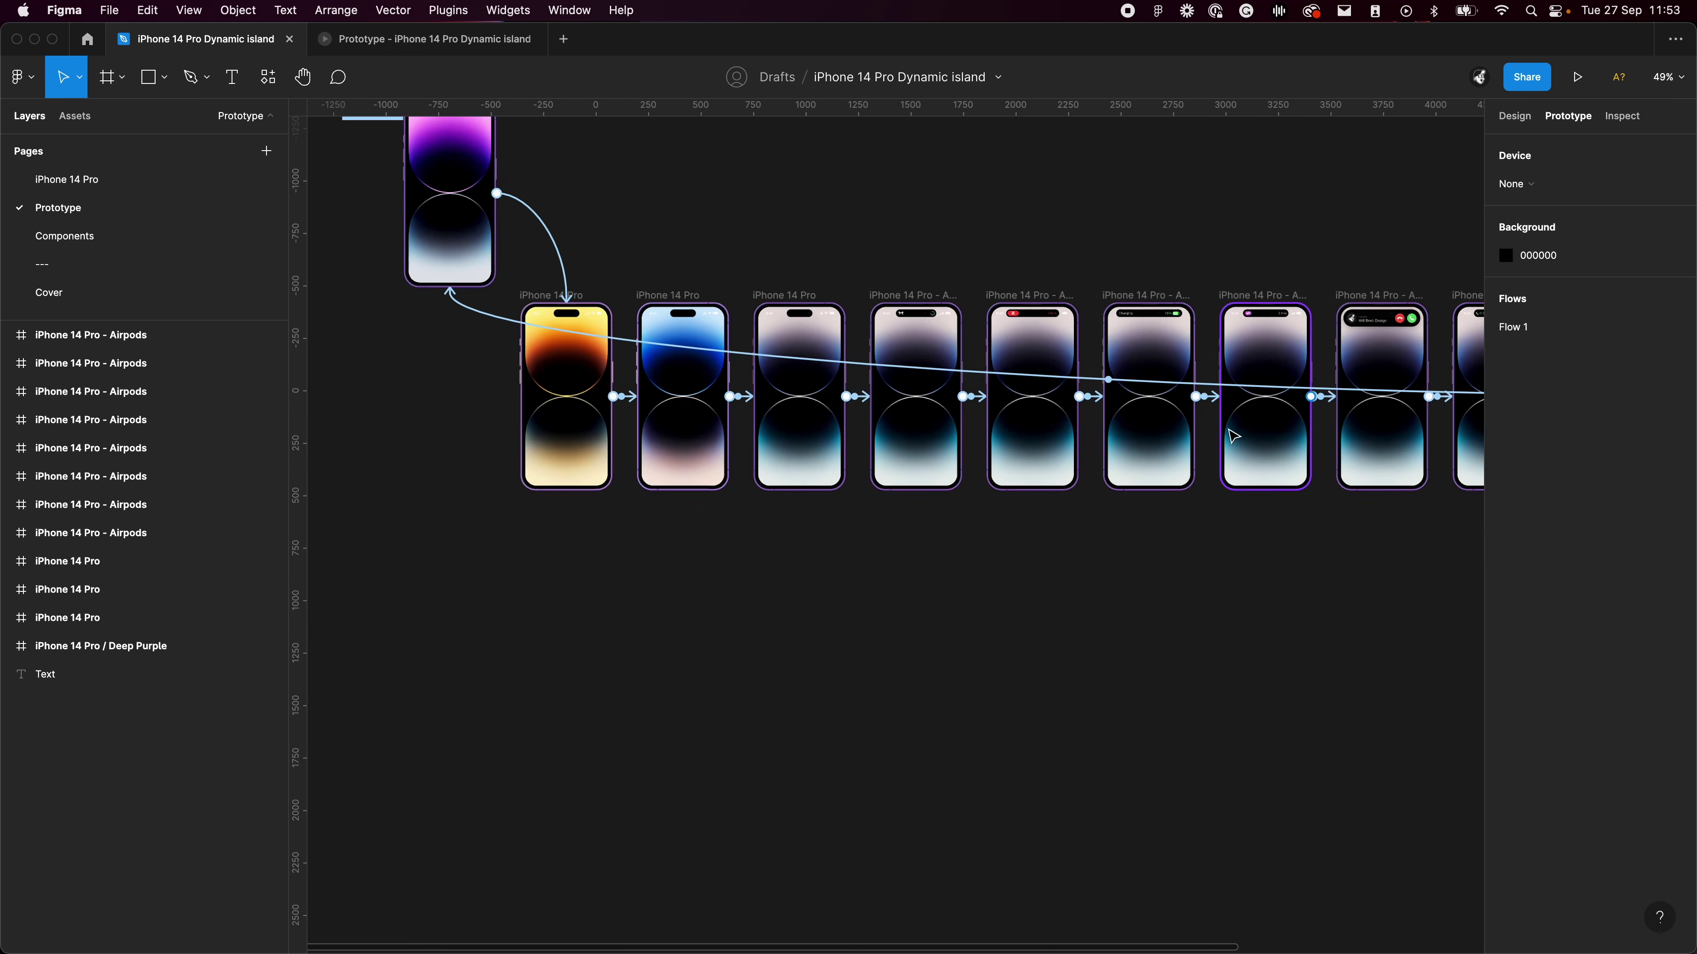
pyautogui.scroll(-5, 1148, 617)
pyautogui.hscroll(3, 1227, 591)
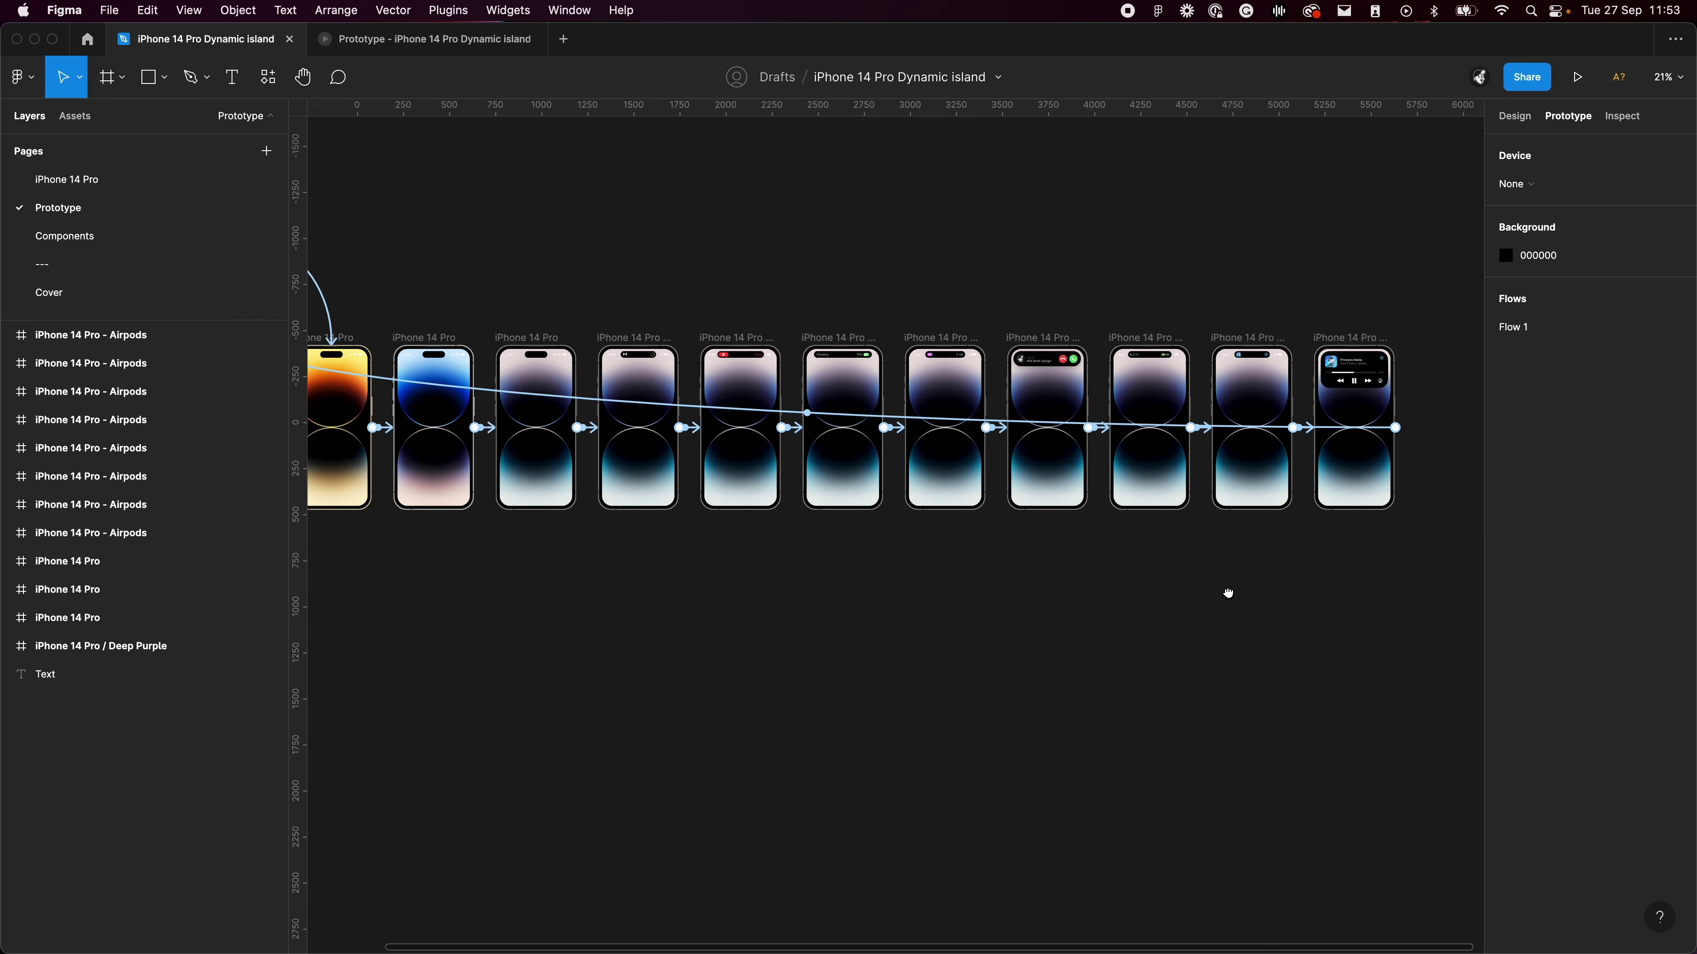
pyautogui.scroll(-3, 1196, 617)
pyautogui.scroll(3, 848, 693)
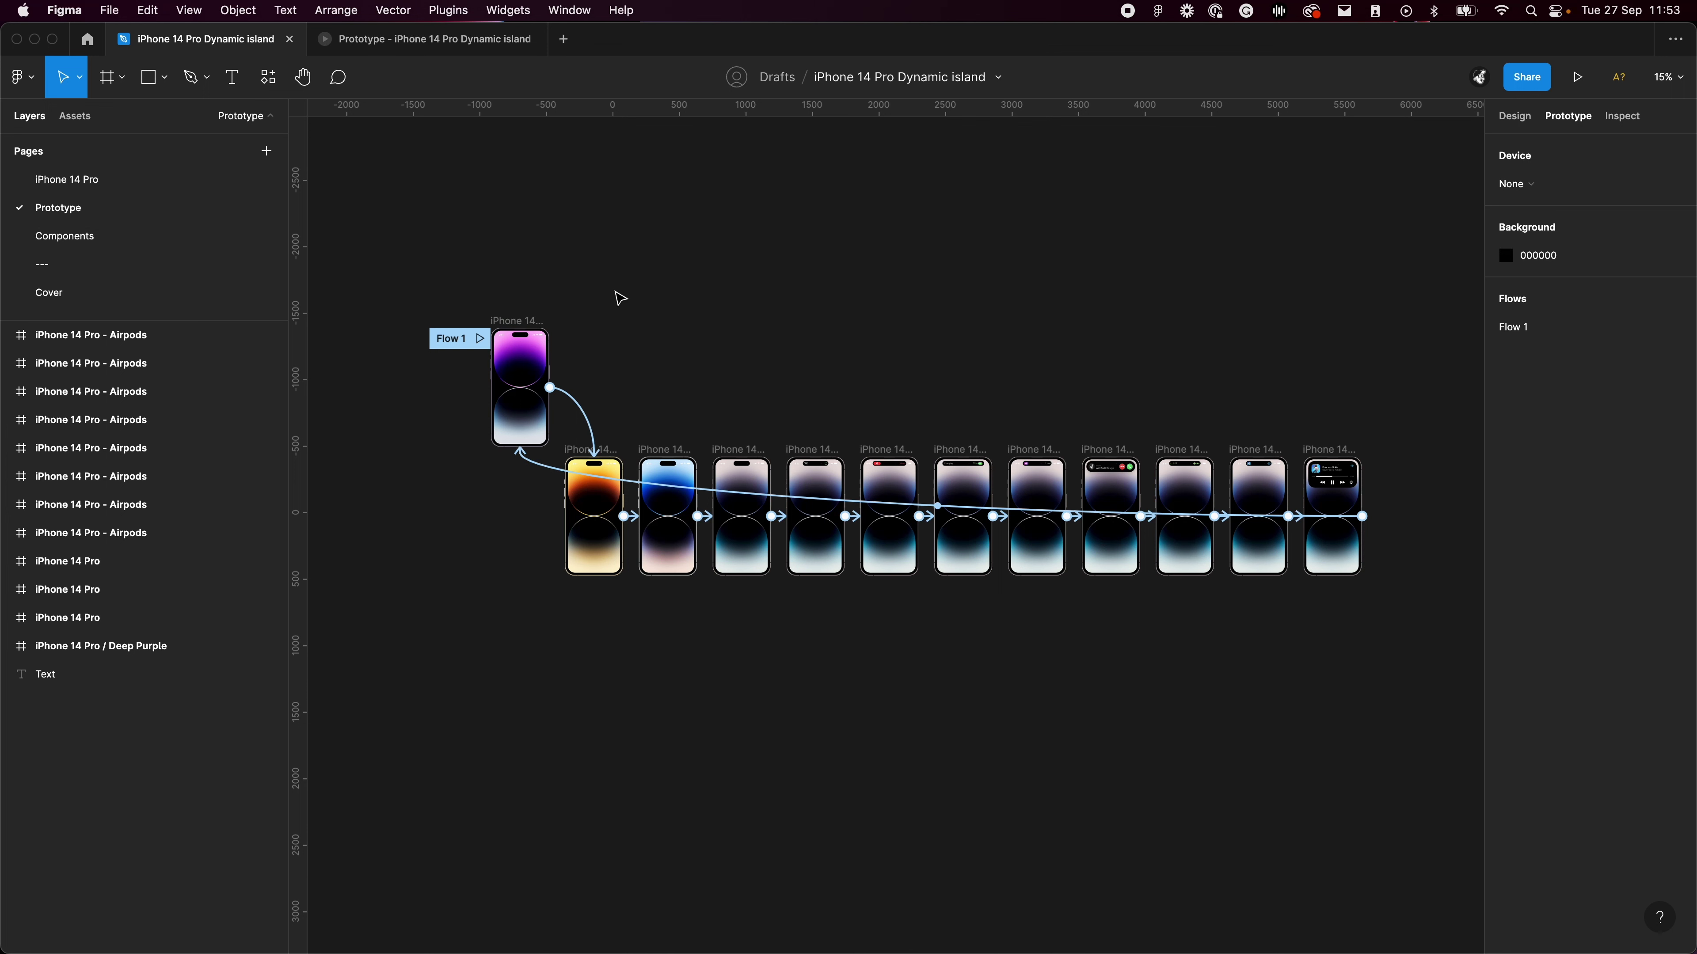
pyautogui.scroll(1, 962, 408)
pyautogui.scroll(1, 829, 881)
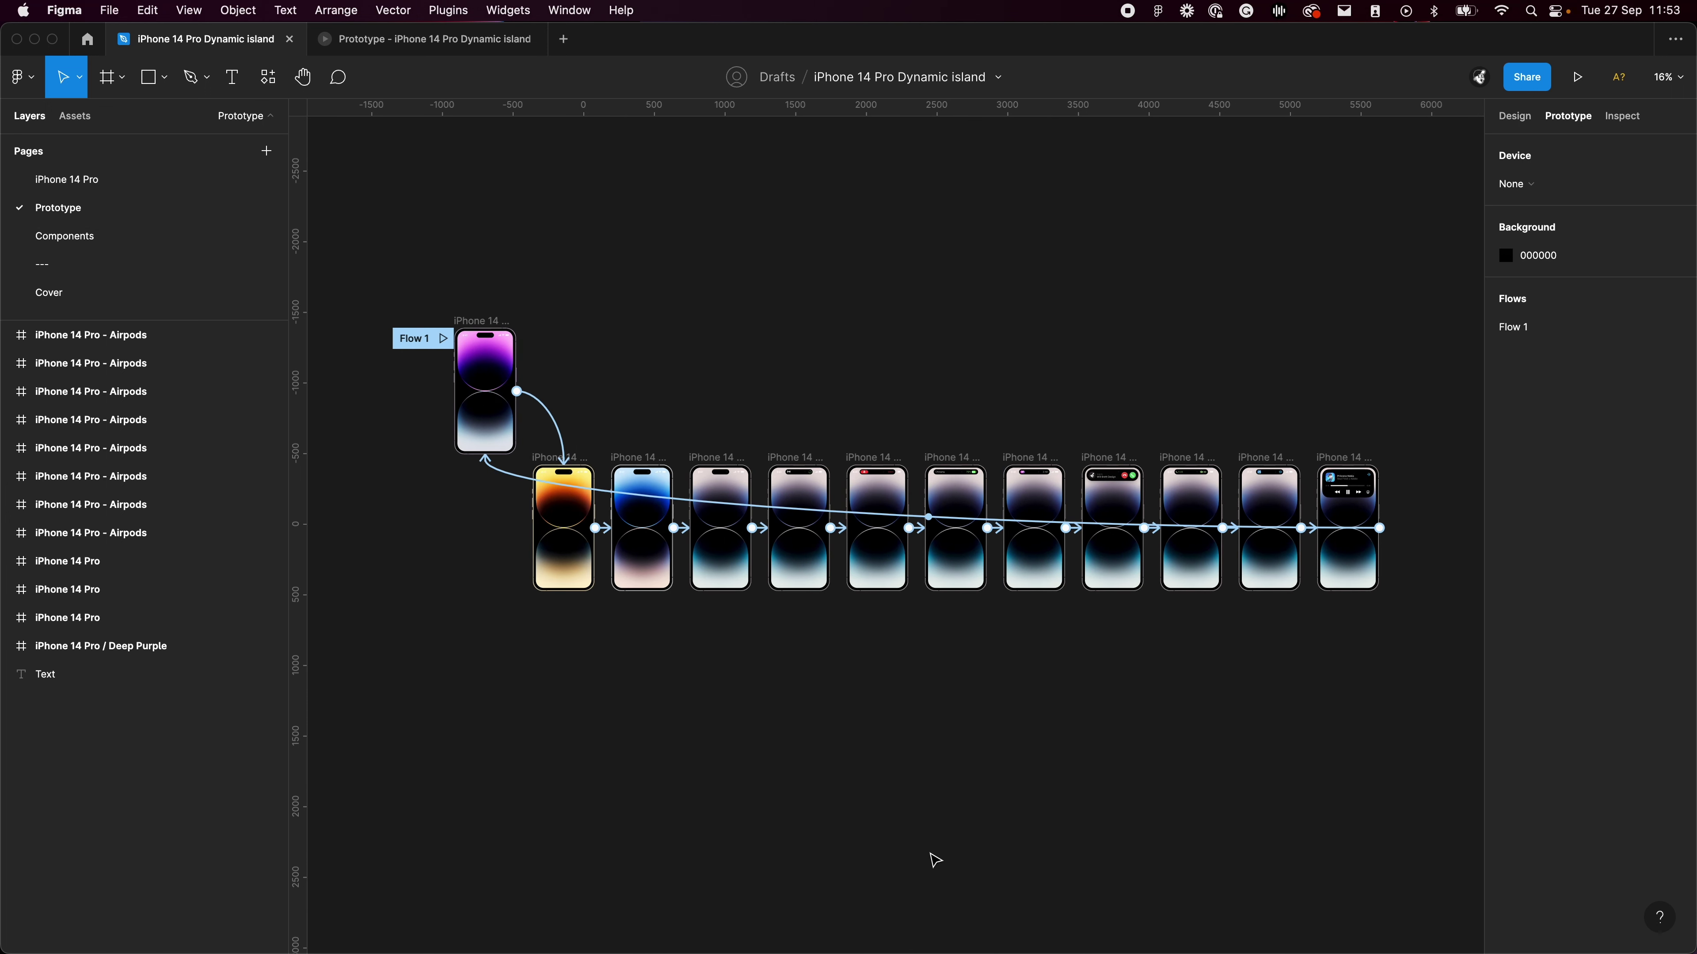